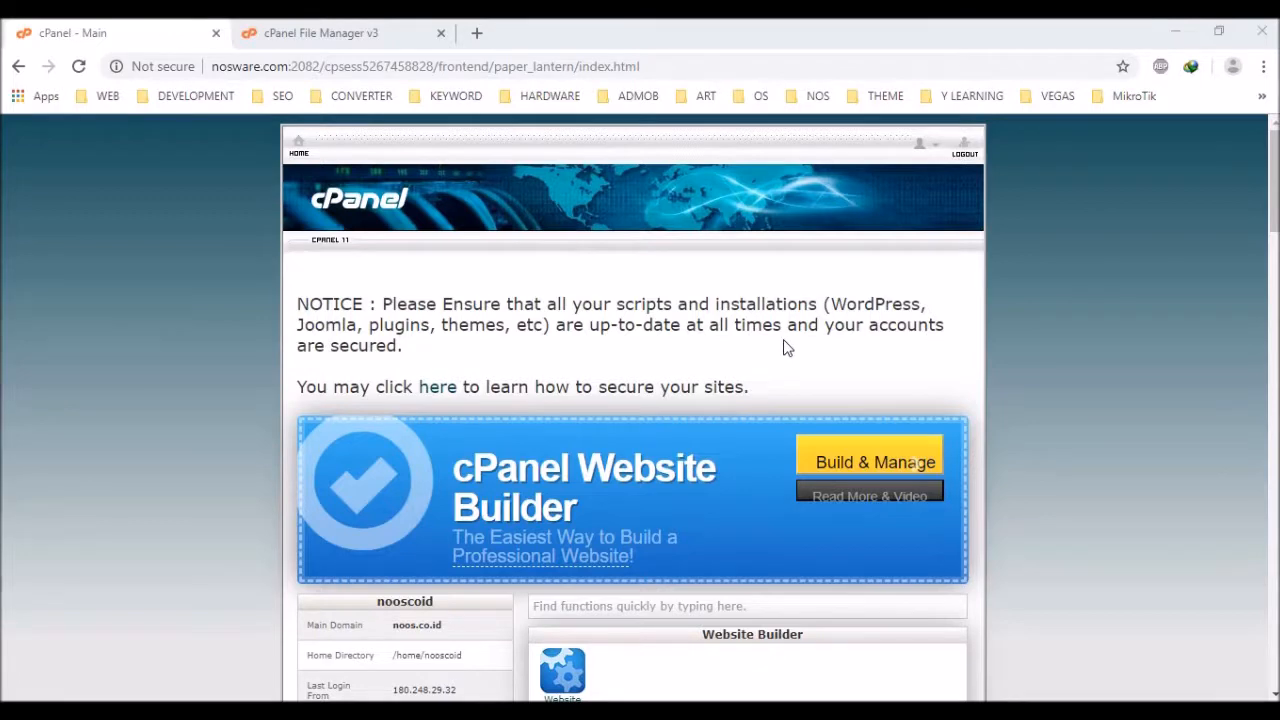
# Open the MySQL Database Wizard from the Databases section and launch Notepad for notes
pyautogui.scroll(-6, 785, 347)
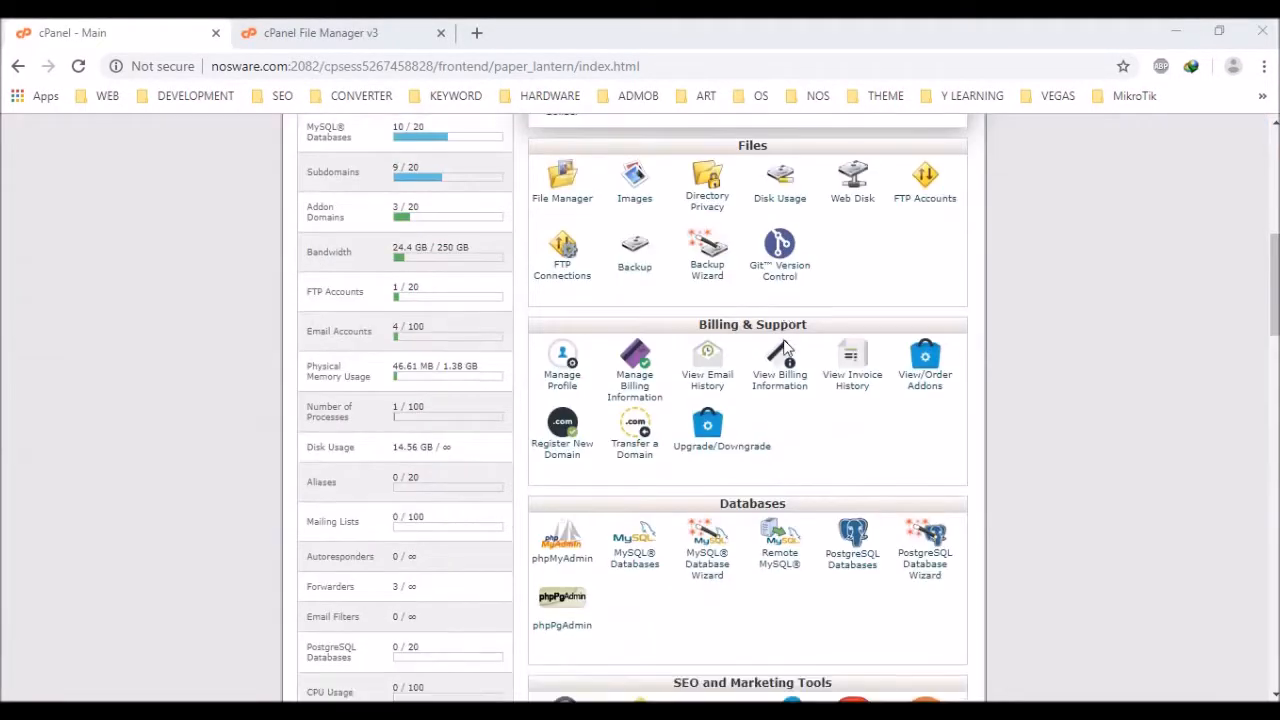
pyautogui.scroll(-2, 931, 360)
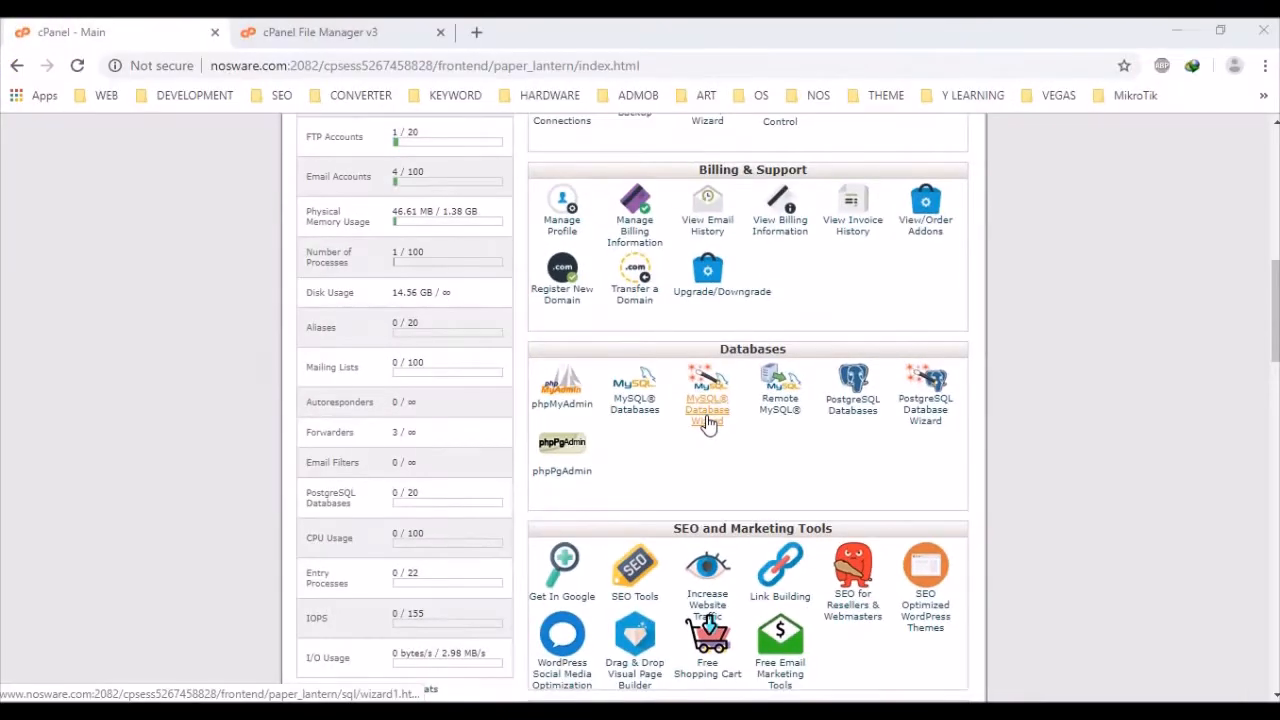
pyautogui.click(707, 420)
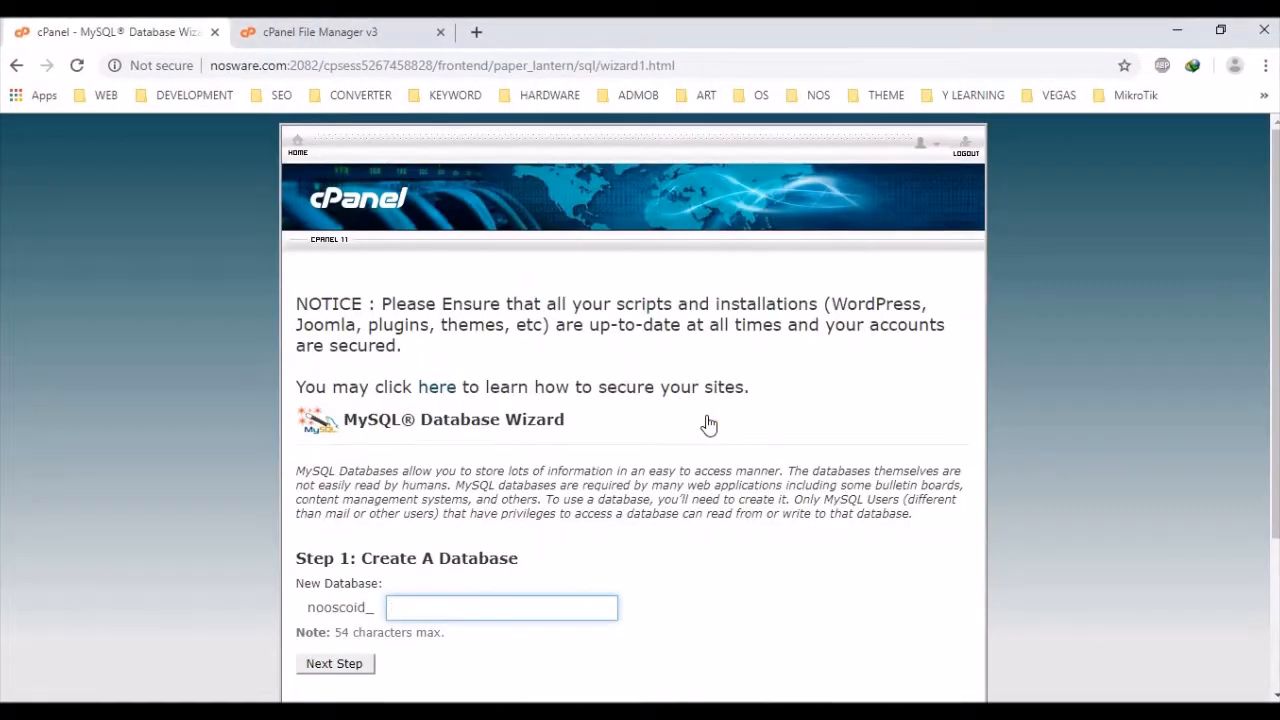
pyautogui.scroll(-2, 708, 425)
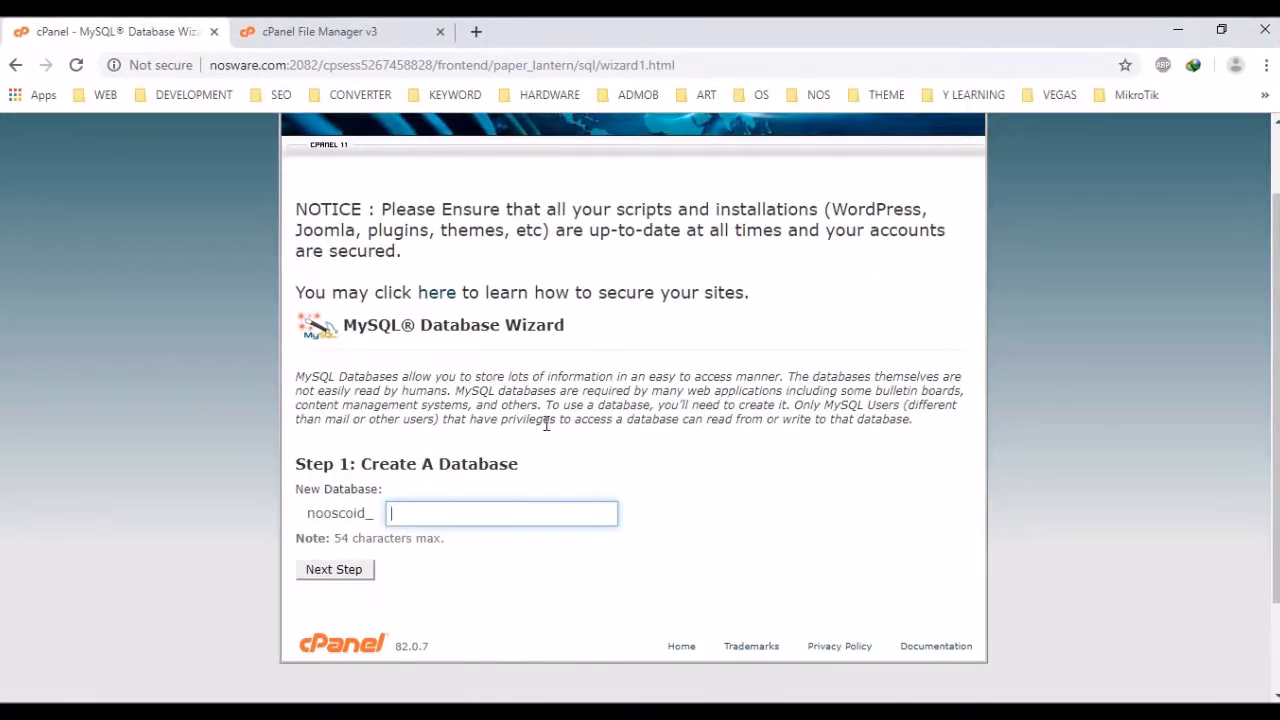
pyautogui.press('super+r')
pyautogui.press('Return')
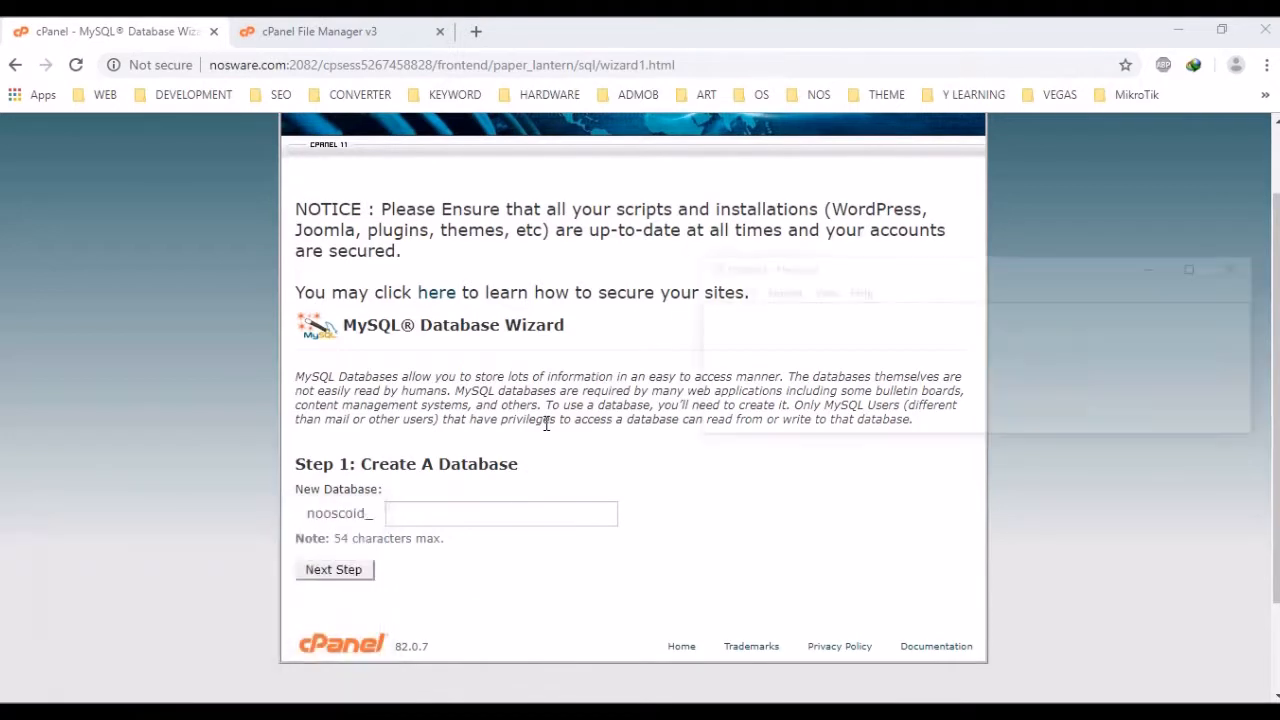
# Type the labels 'Database name:', 'Database pass:', 'Database host:' on separate lines and move Notepad aside
pyautogui.write('dATA')
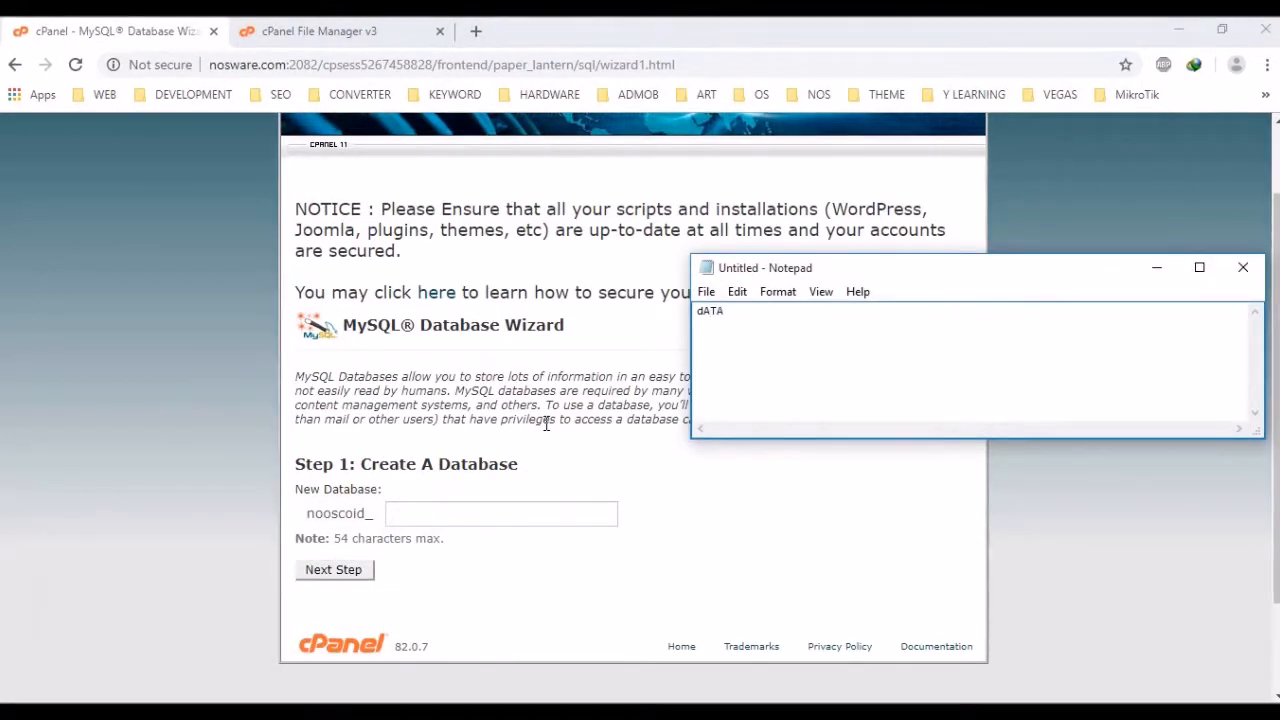
pyautogui.press('BackSpace')
pyautogui.write('Databas')
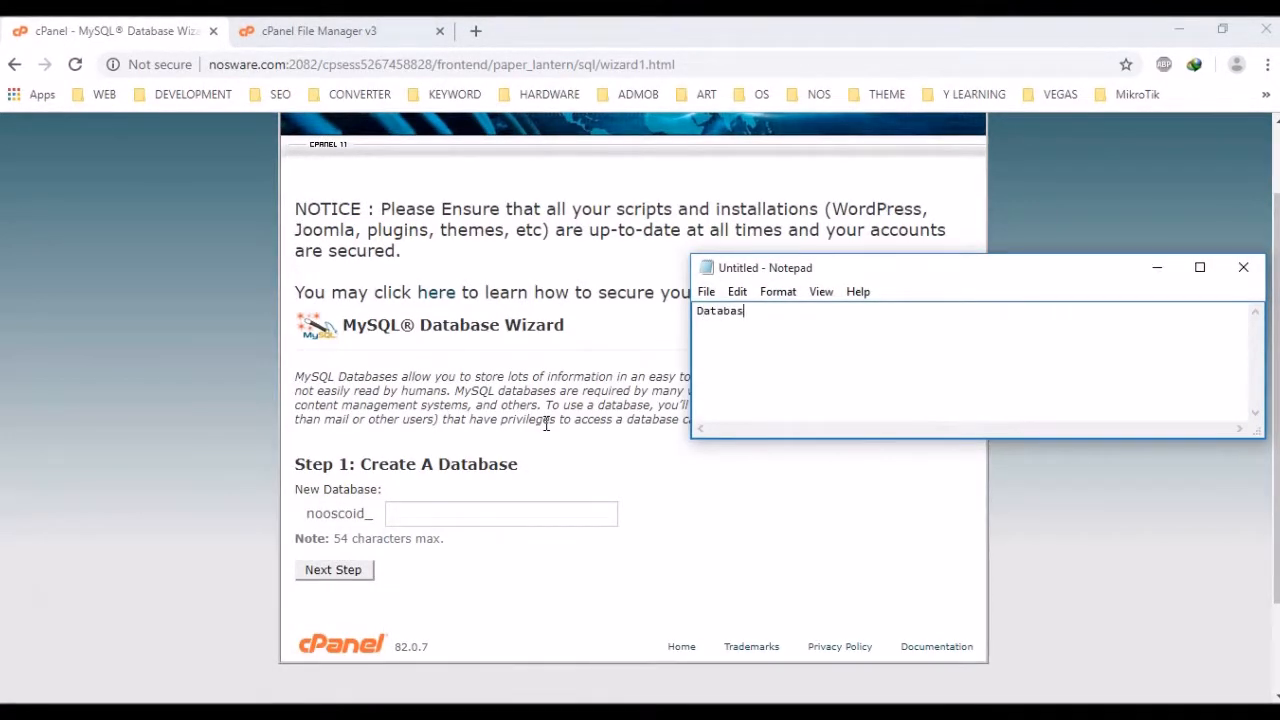
pyautogui.write('e name')
pyautogui.press('Return')
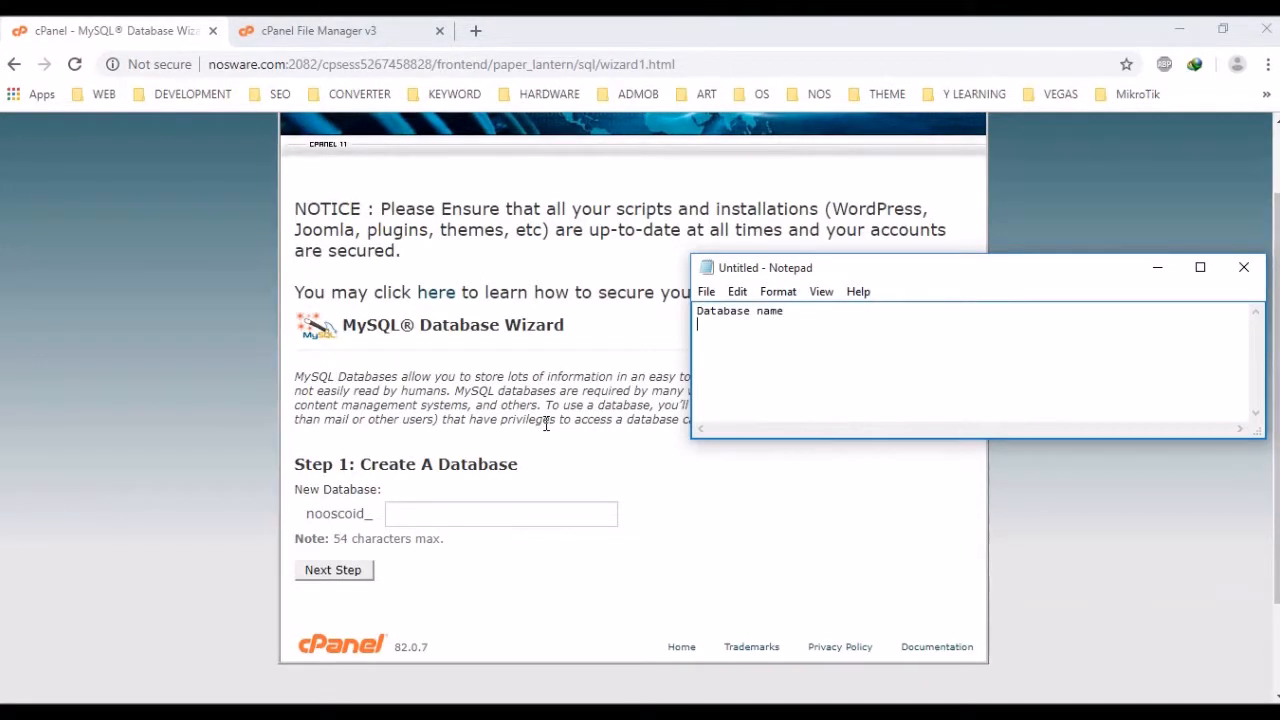
pyautogui.write('Database')
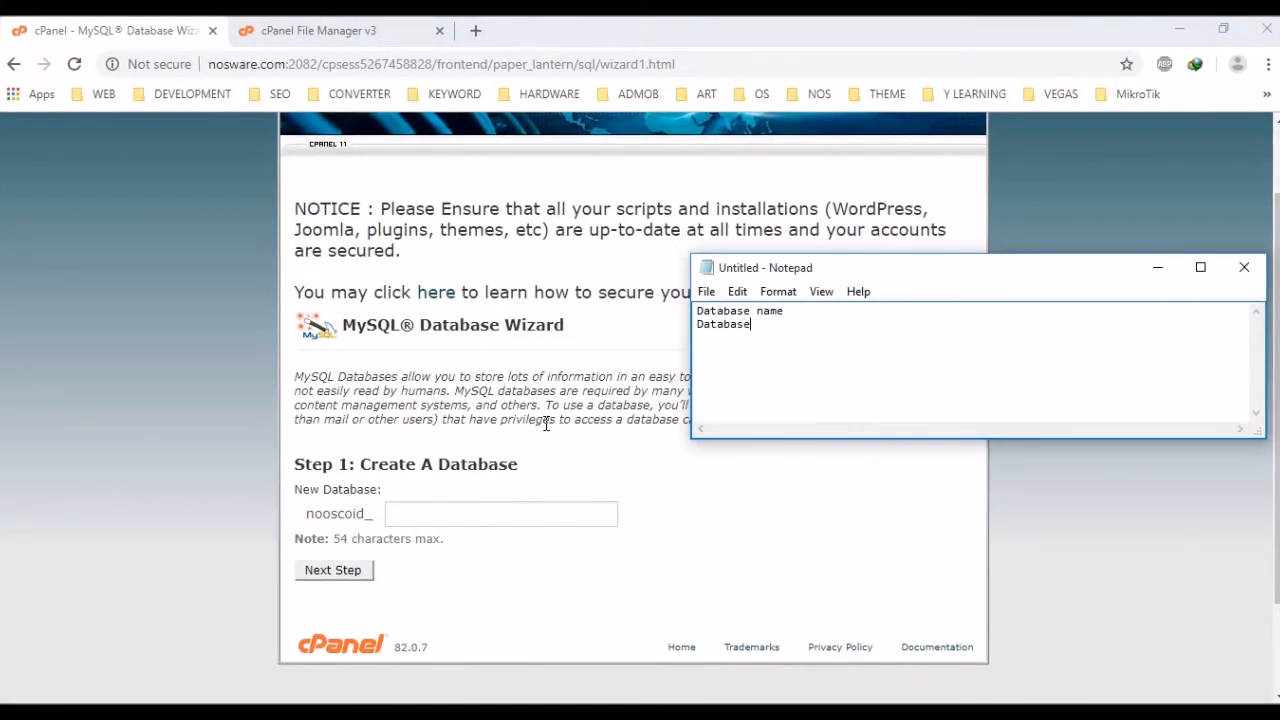
pyautogui.write(' pass ')
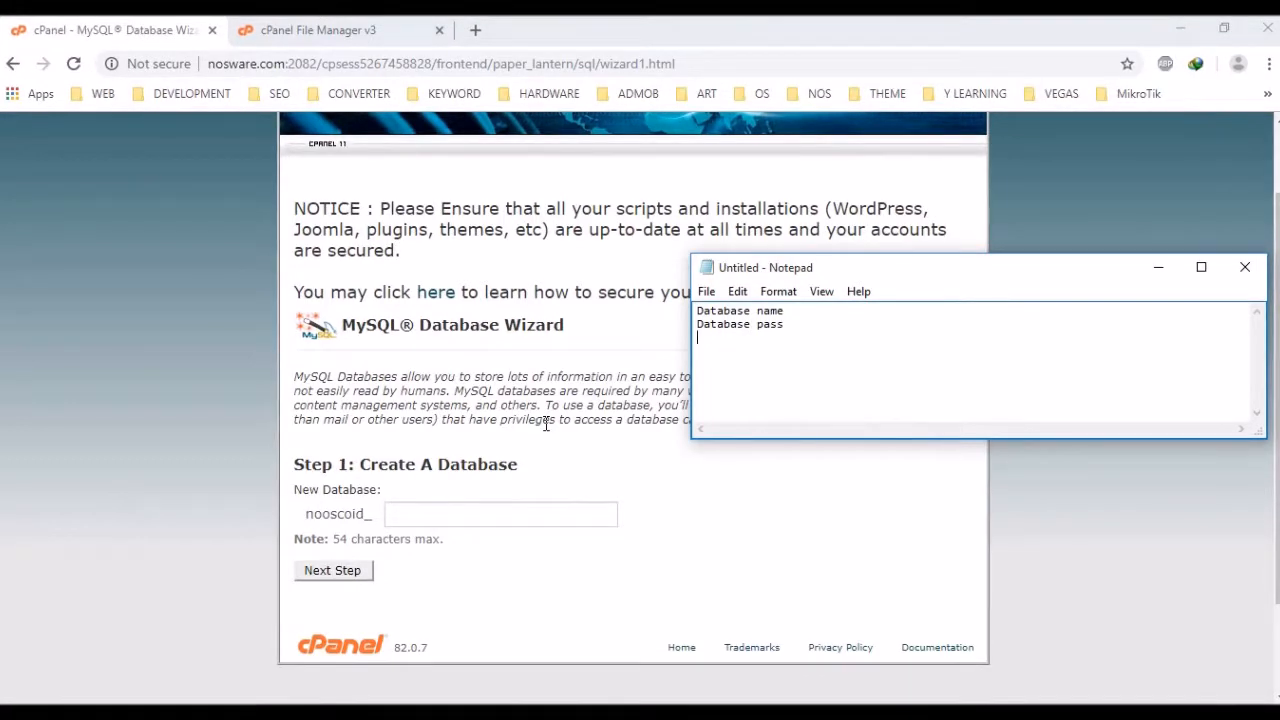
pyautogui.write('Da')
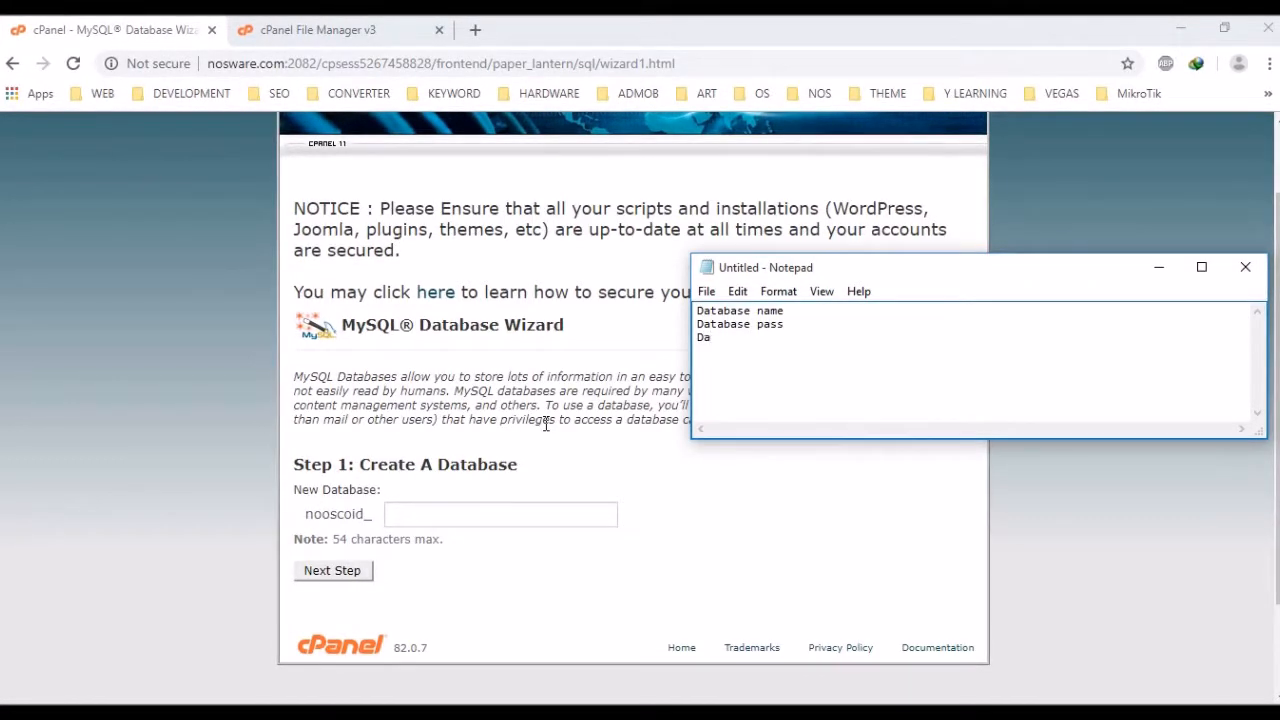
pyautogui.write('tabase')
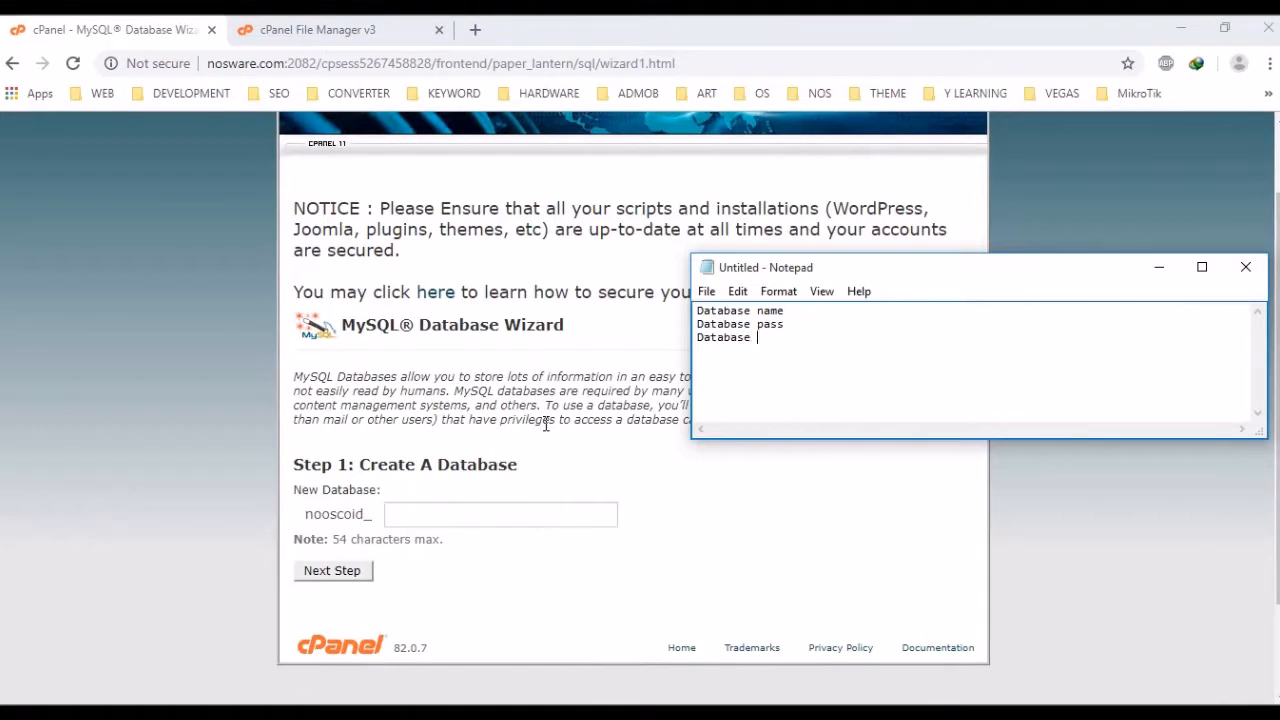
pyautogui.write(' host:')
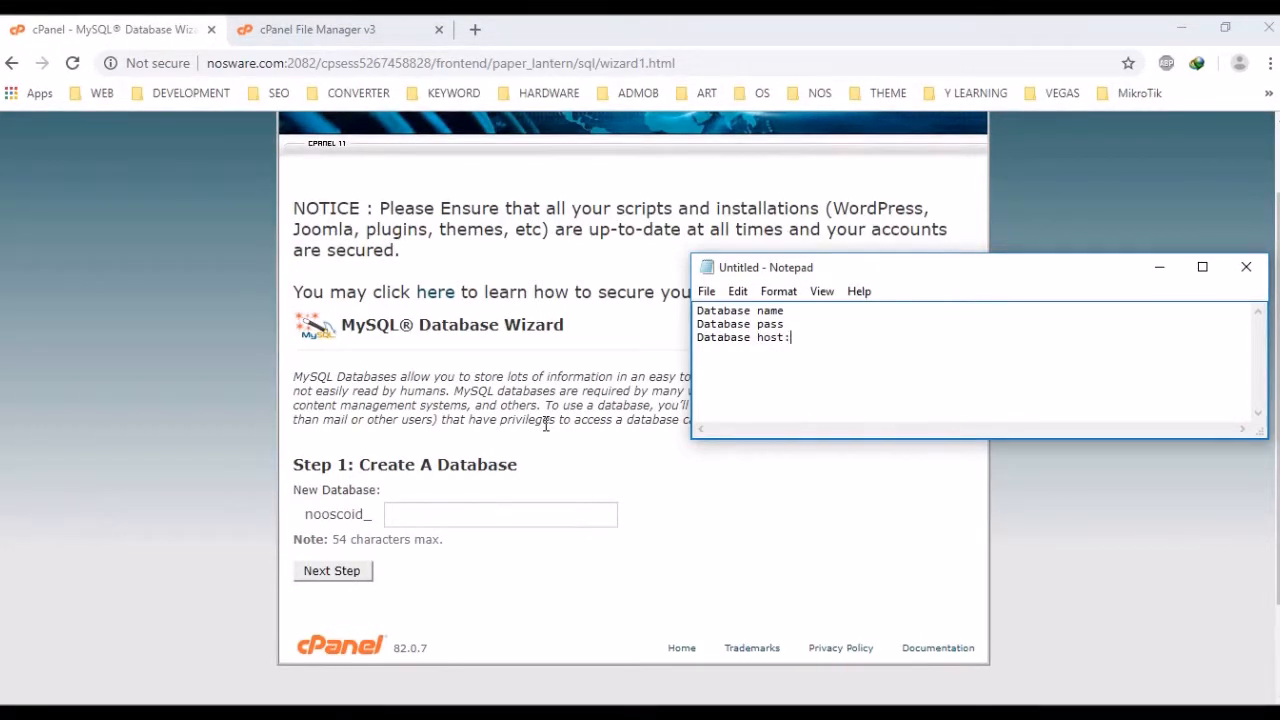
pyautogui.press('Up')
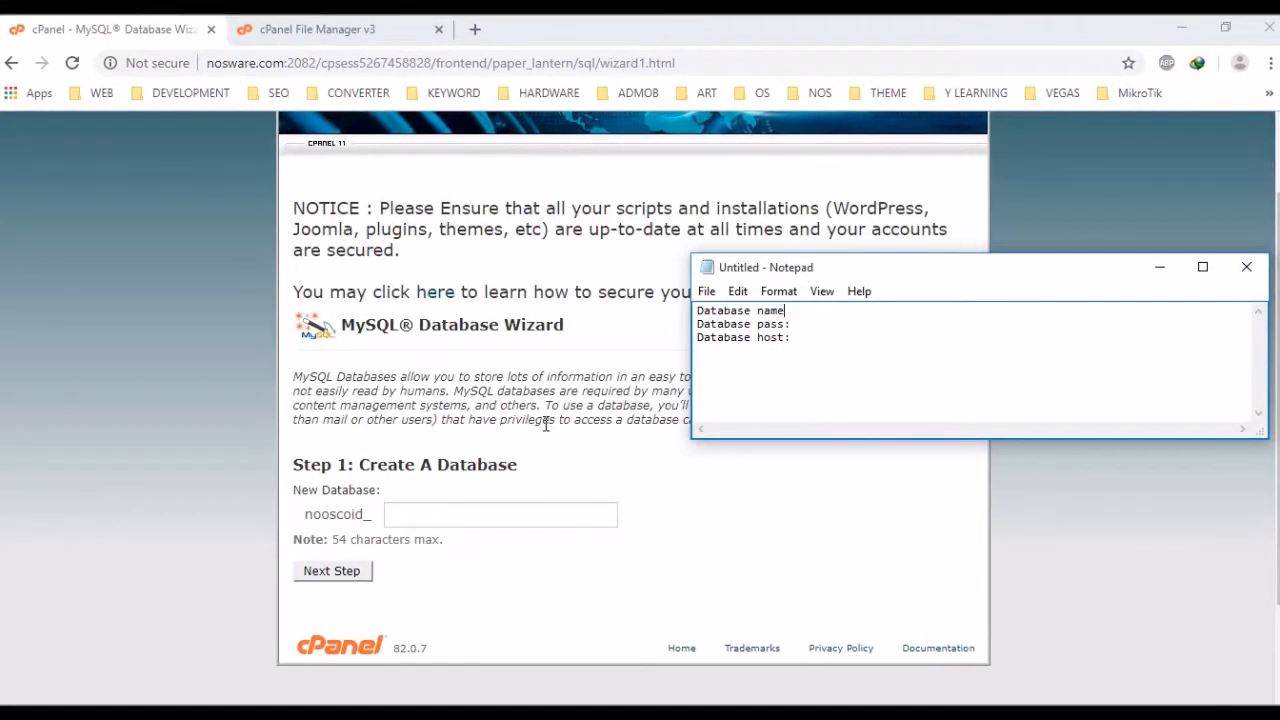
pyautogui.write(':')
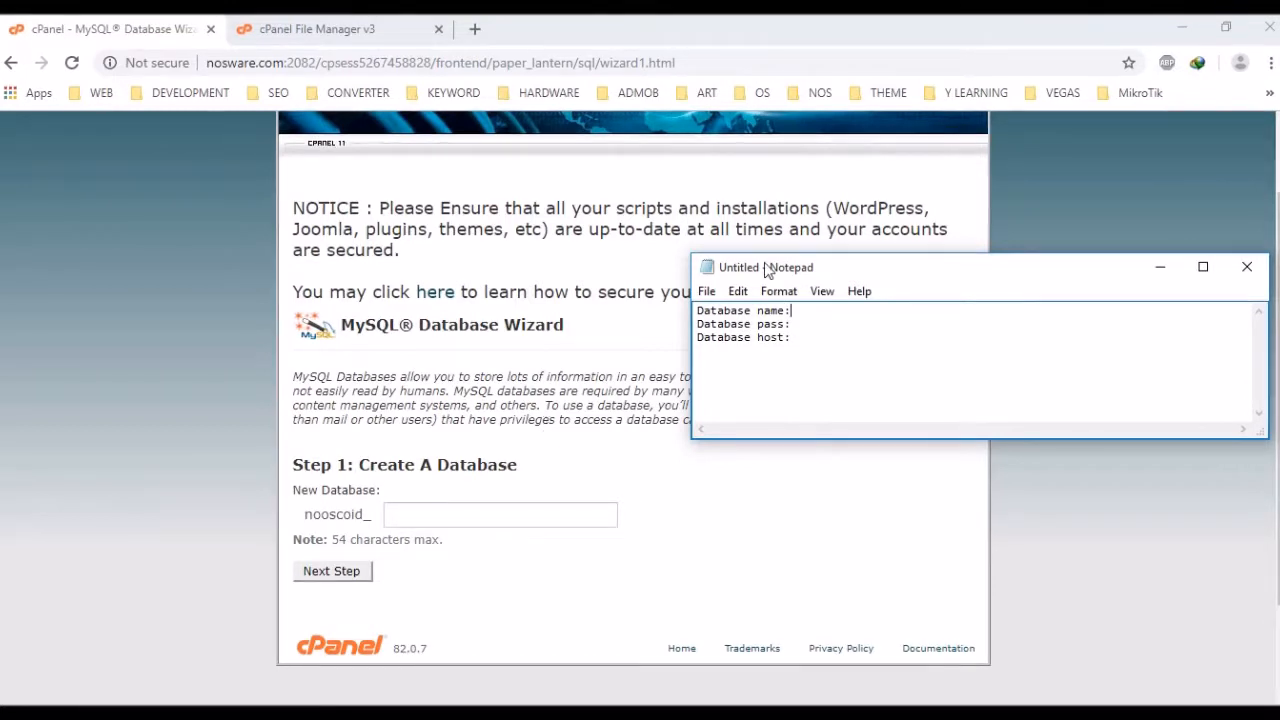
pyautogui.moveTo(767, 270); pyautogui.dragTo(213, 159)
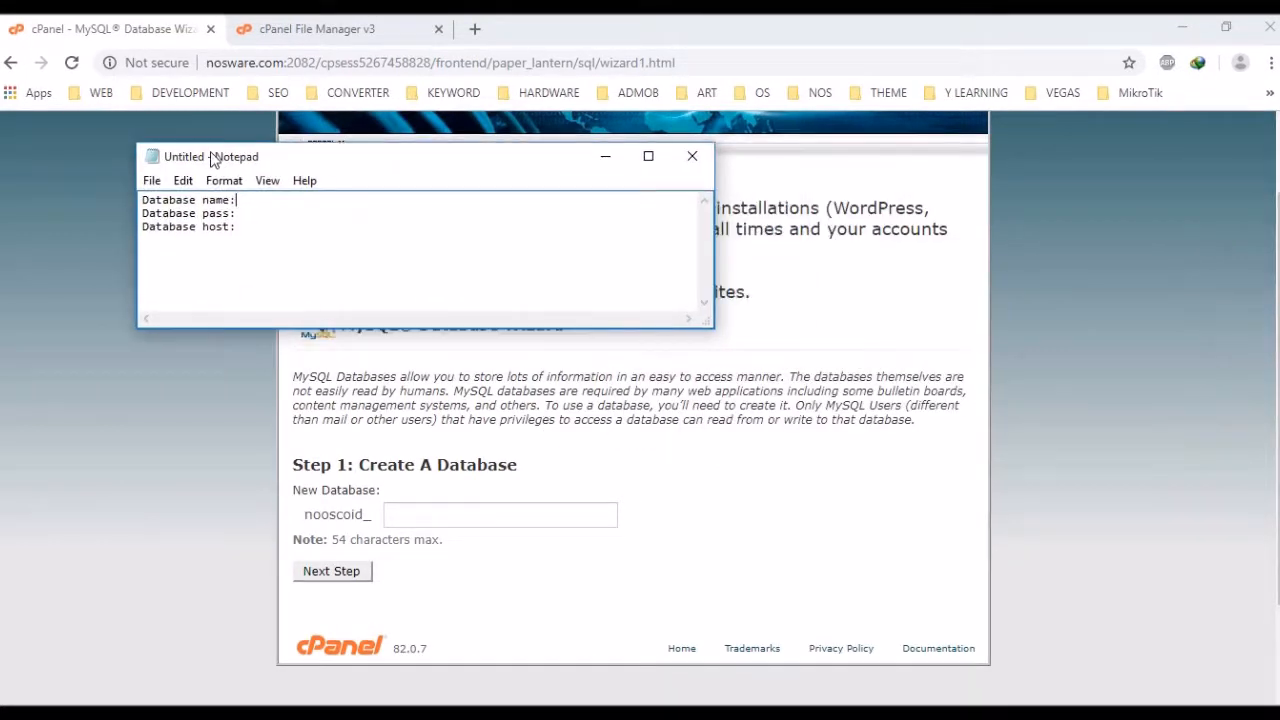
# Create a new database named wtest in the MySQL Database Wizard
pyautogui.click(421, 516)
pyautogui.write('s')
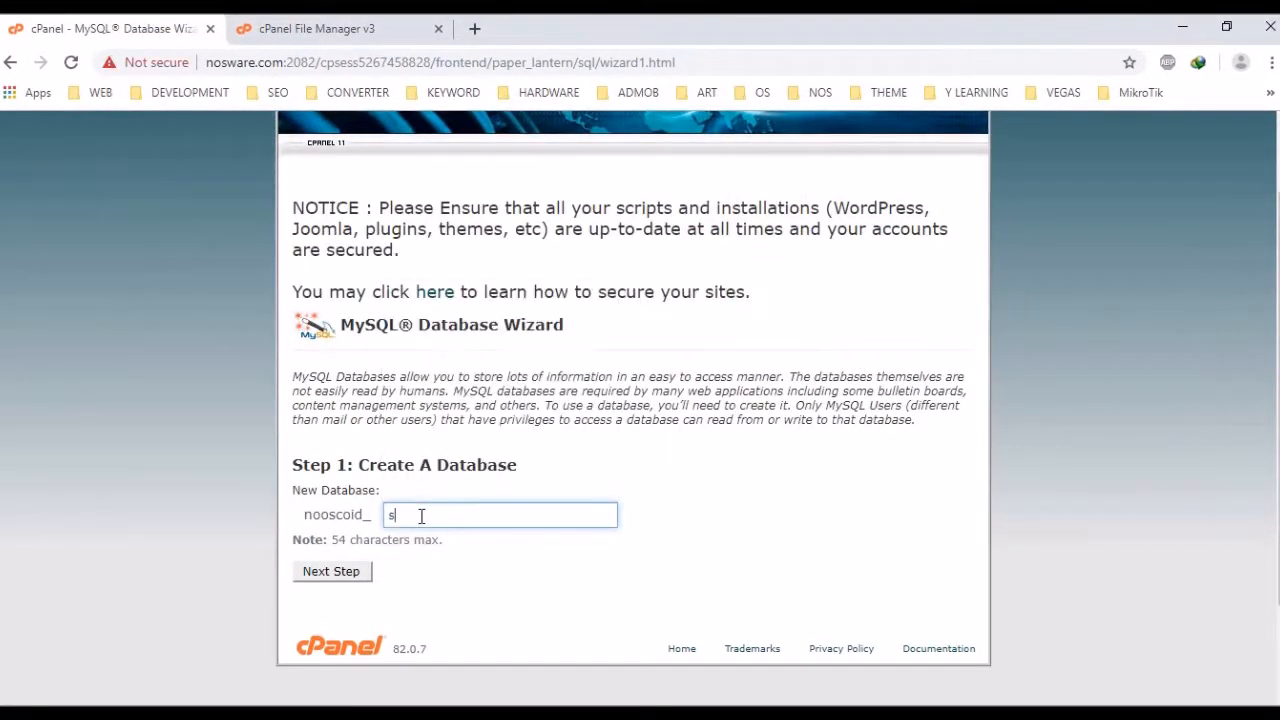
pyautogui.press('BackSpace')
pyautogui.write('wtest')
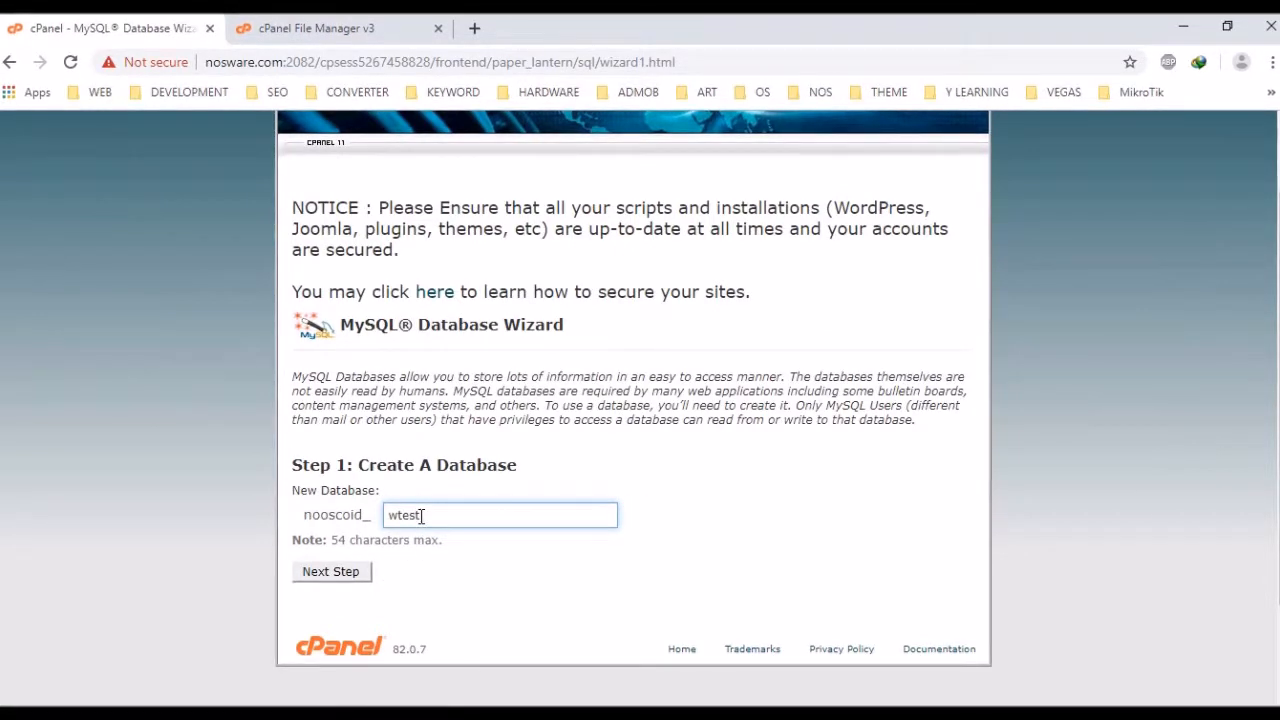
pyautogui.scroll(-2, 421, 515)
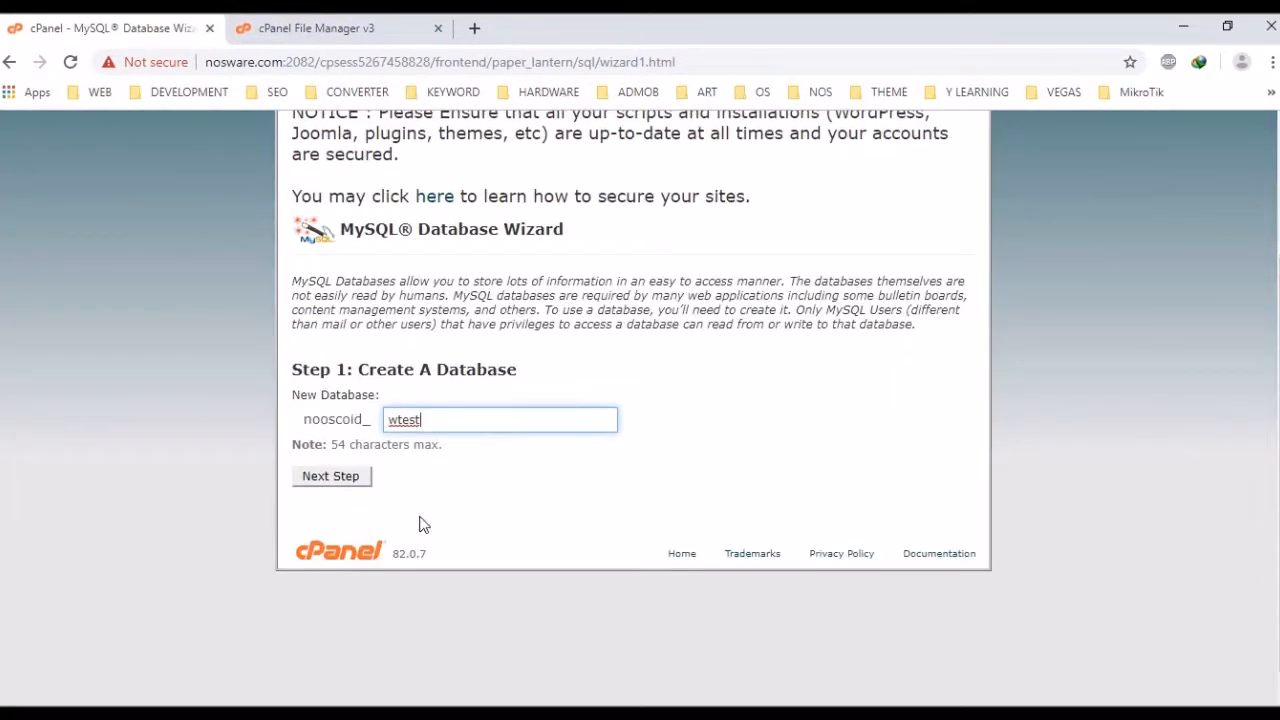
pyautogui.click(355, 484)
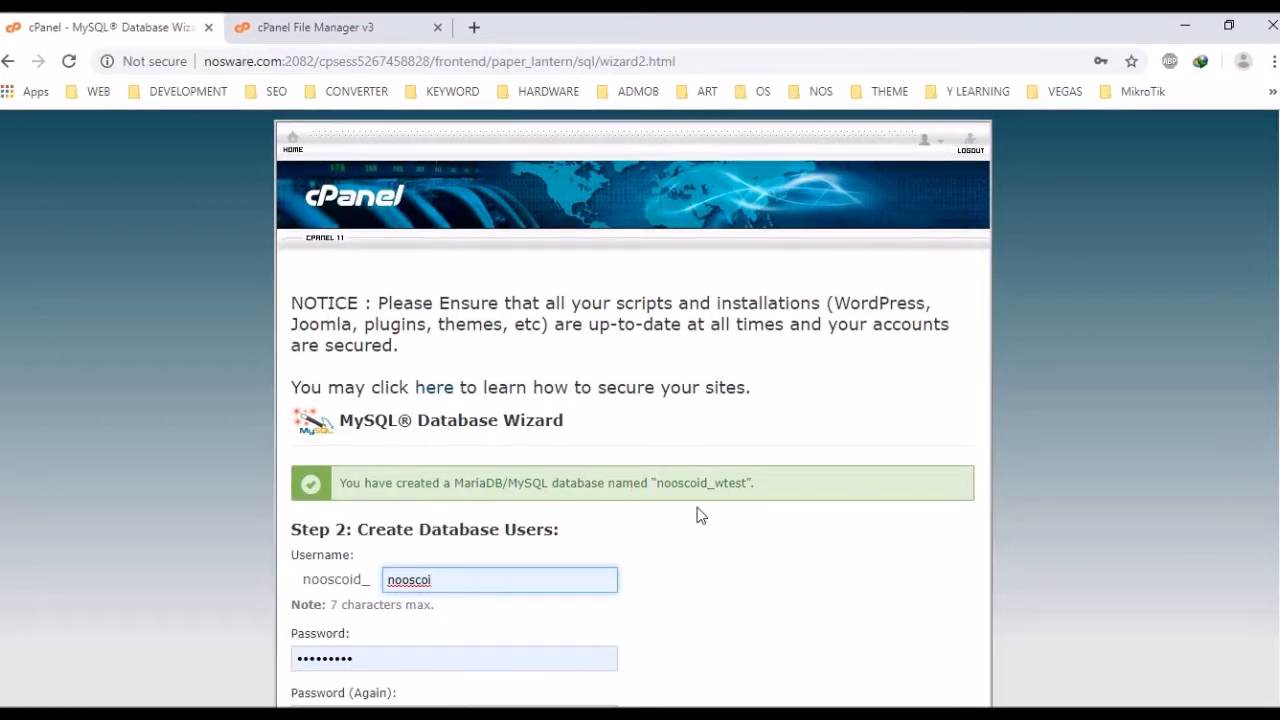
# Copy the full name nooscoid_wtest into Notepad after 'Database name:'
pyautogui.scroll(-1, 695, 507)
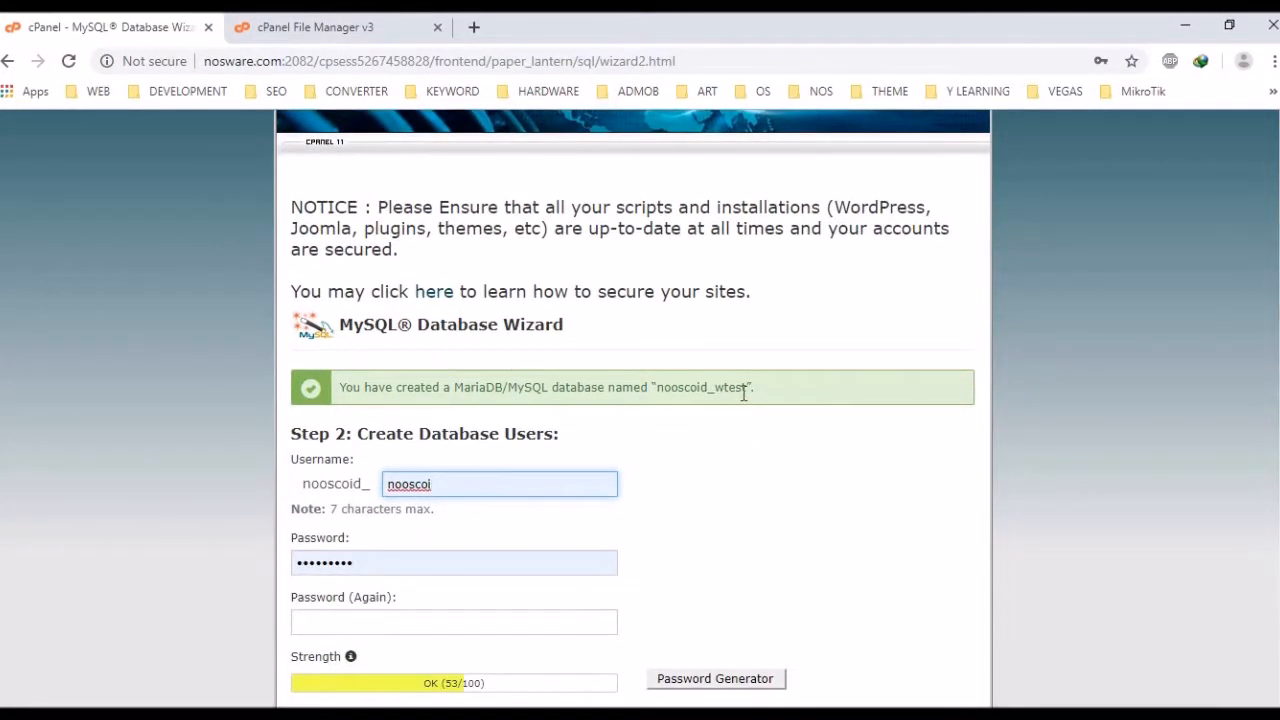
pyautogui.moveTo(744, 393); pyautogui.dragTo(660, 391)
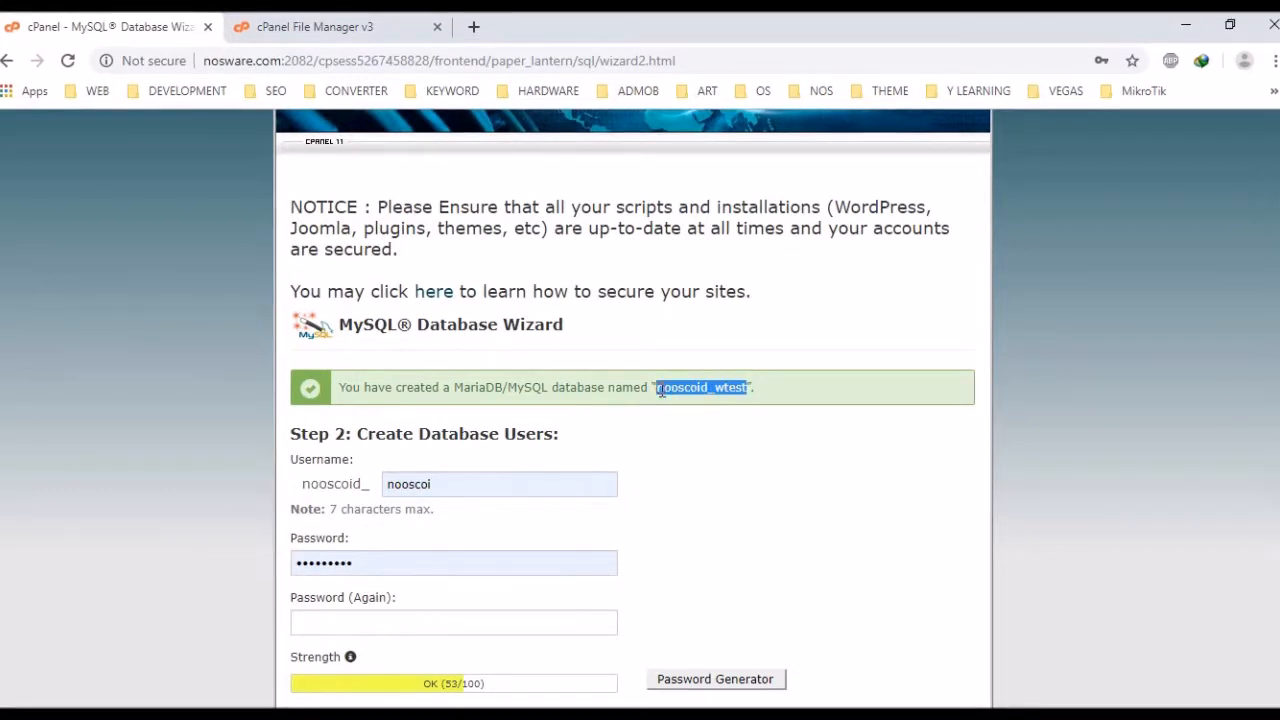
pyautogui.rightClick(662, 391)
pyautogui.click(684, 404)
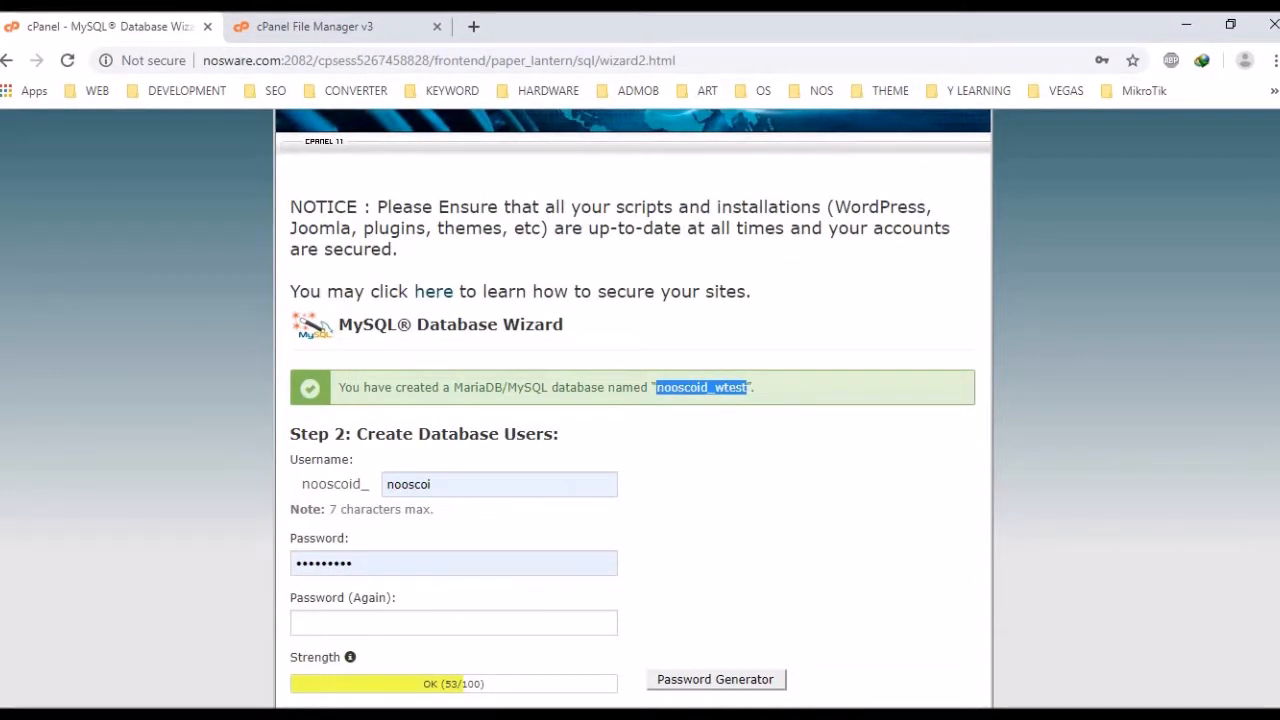
pyautogui.click(903, 715)
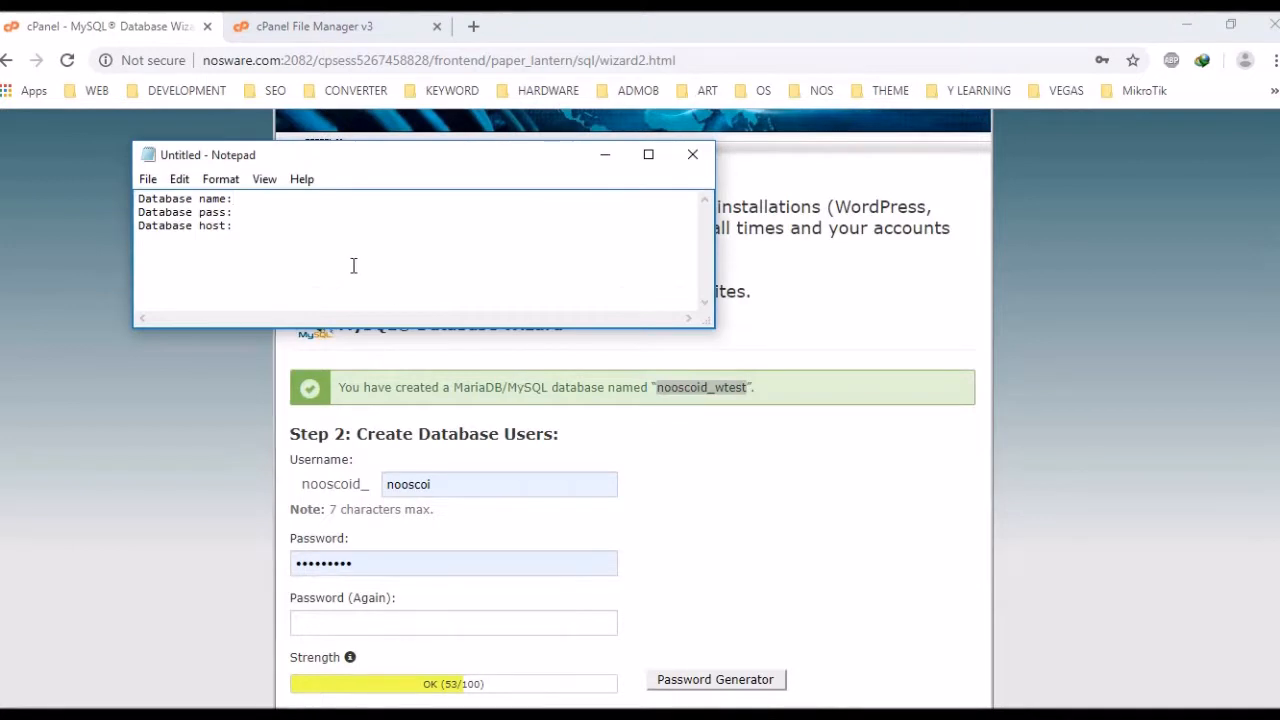
pyautogui.hotkey('ctrl', 'v')
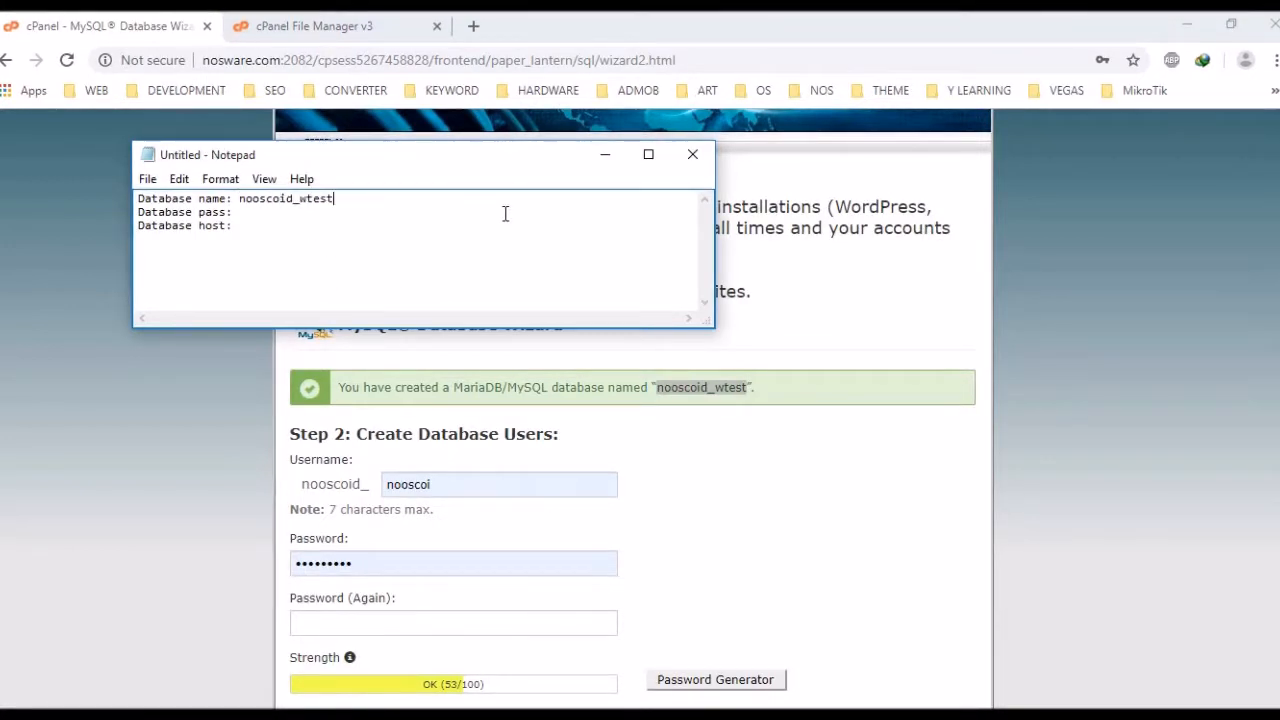
pyautogui.click(264, 221)
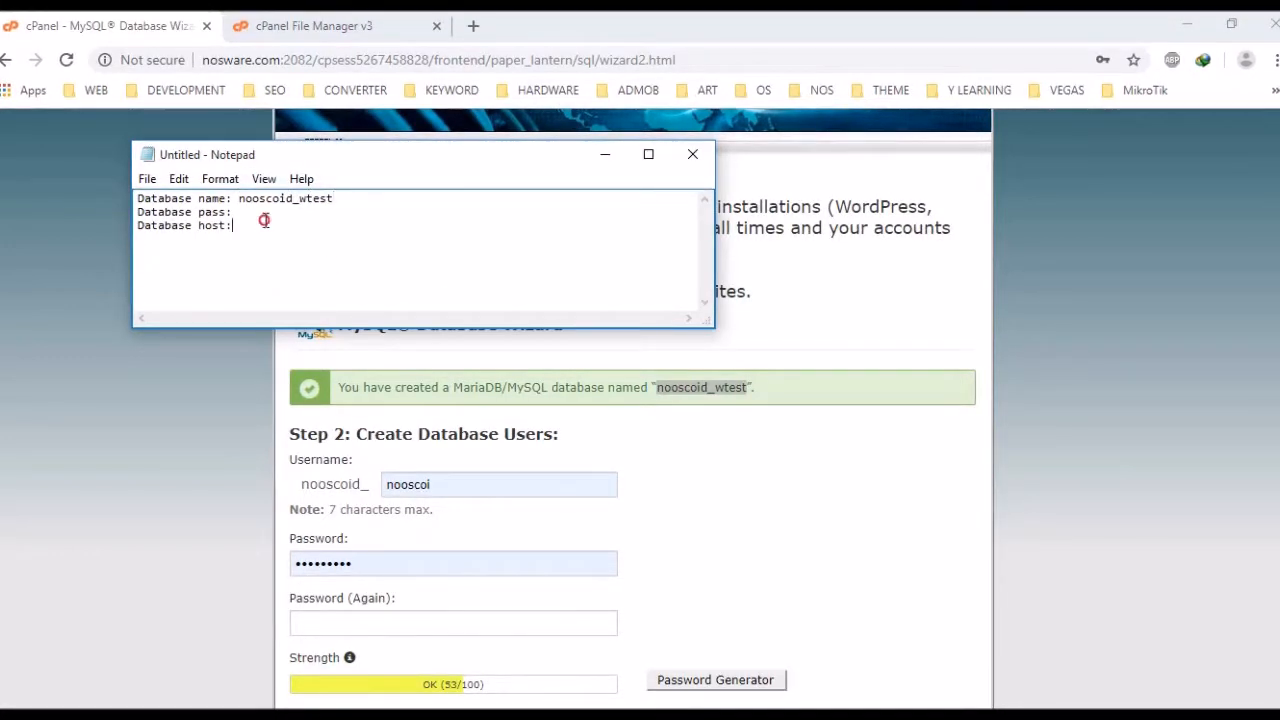
pyautogui.click(258, 214)
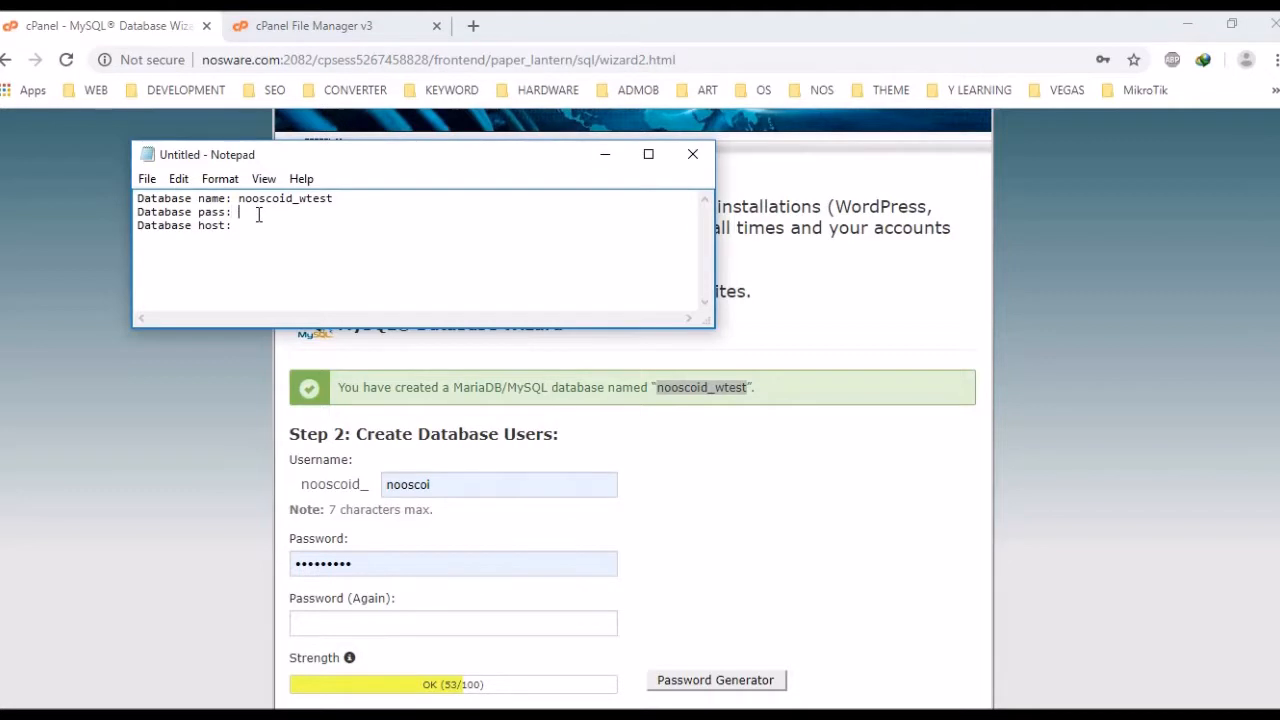
# Replace the username with wusr and enter the same password in both password fields
pyautogui.doubleClick(491, 477)
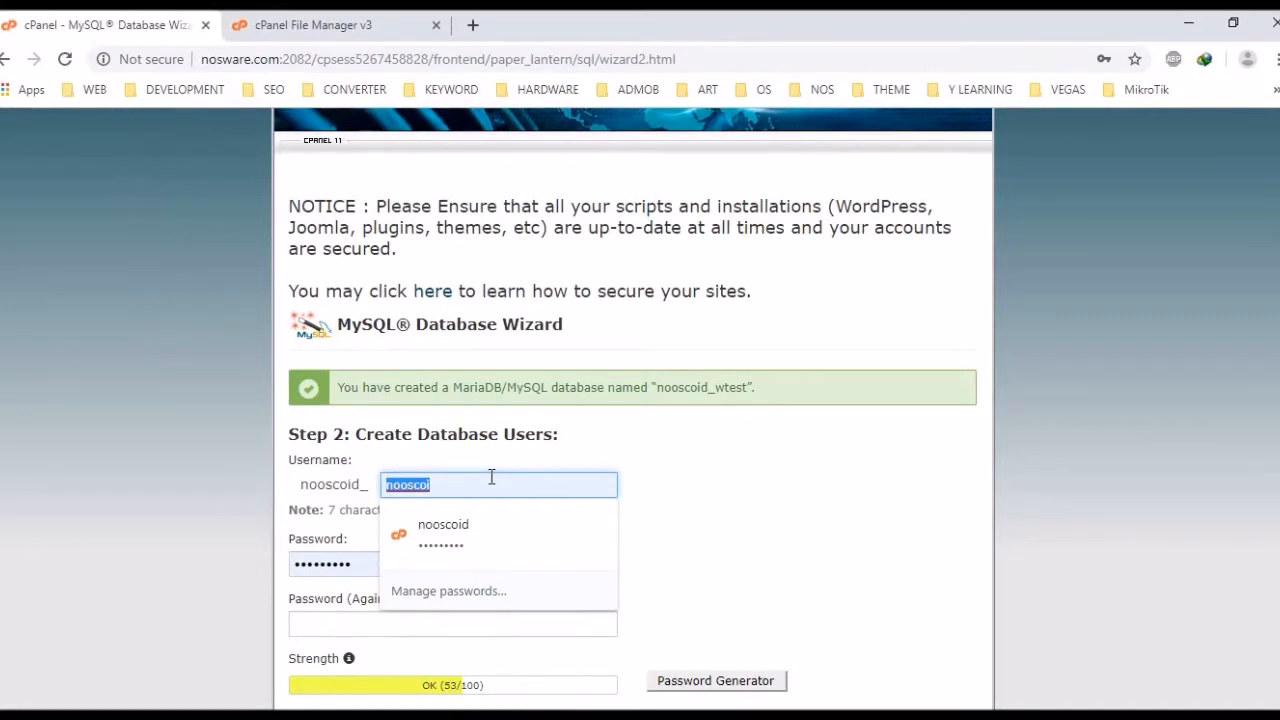
pyautogui.write('wusr')
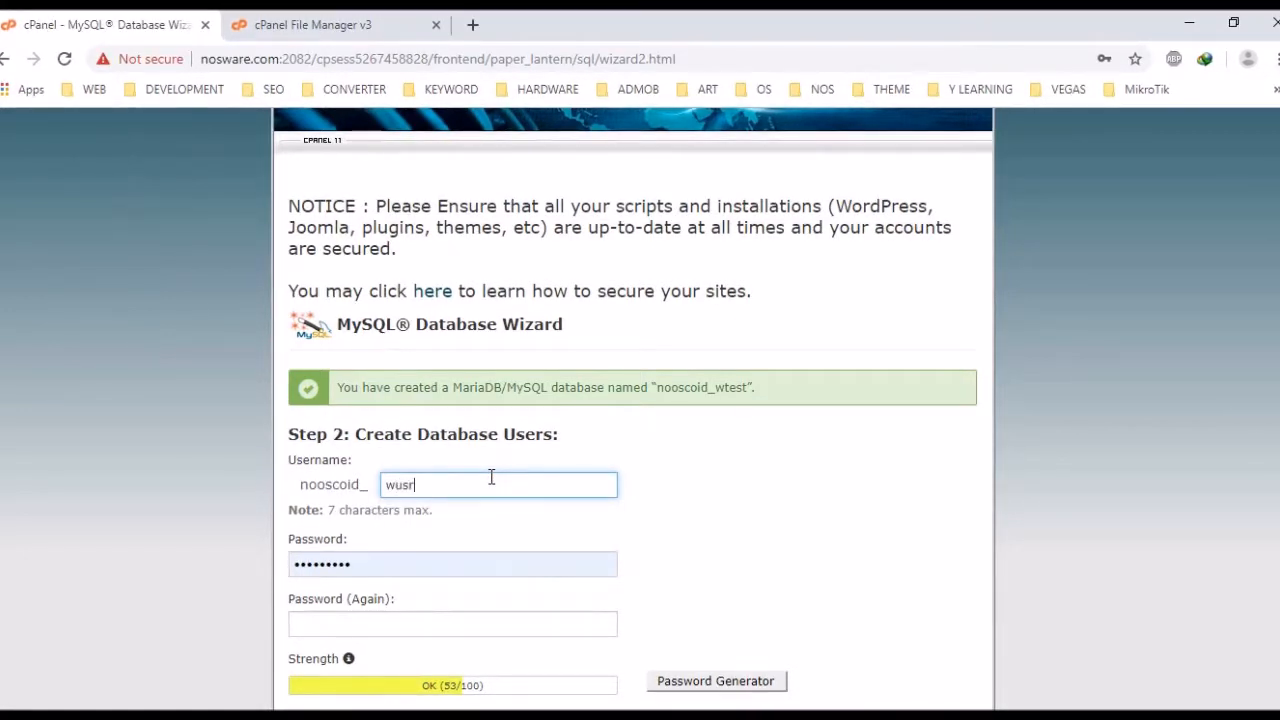
pyautogui.press('Tab')
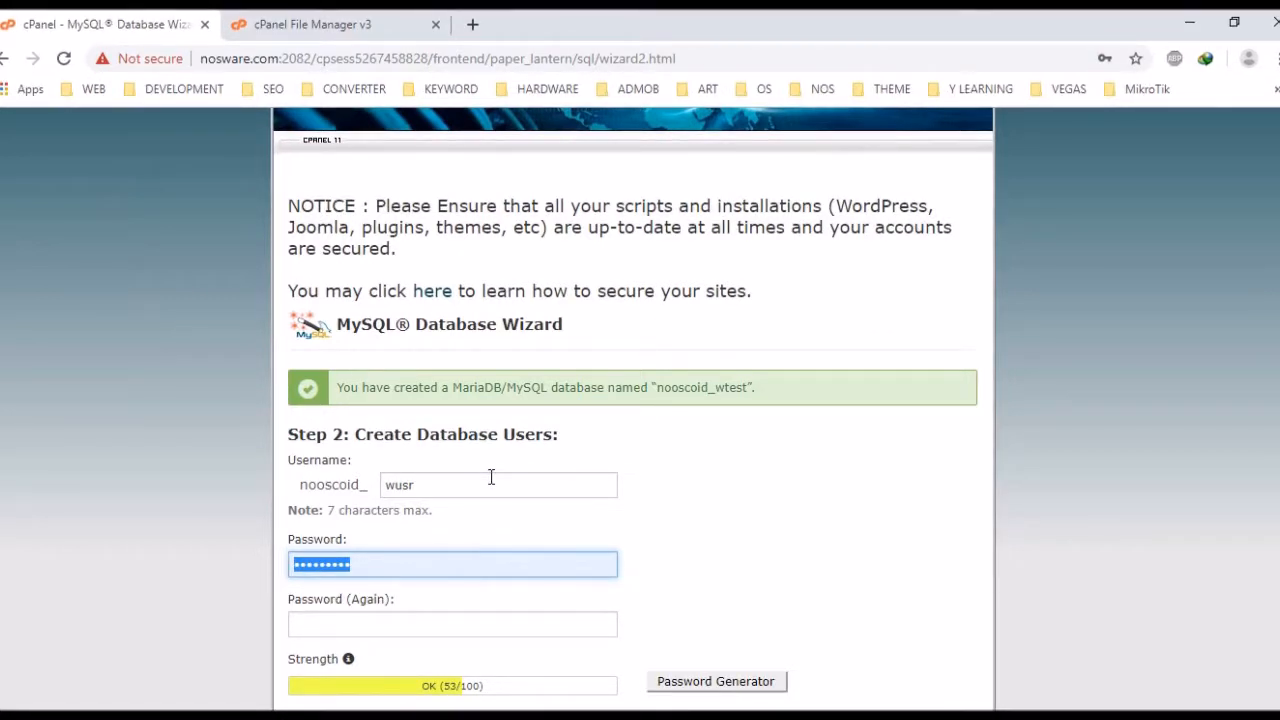
pyautogui.write('•••••')
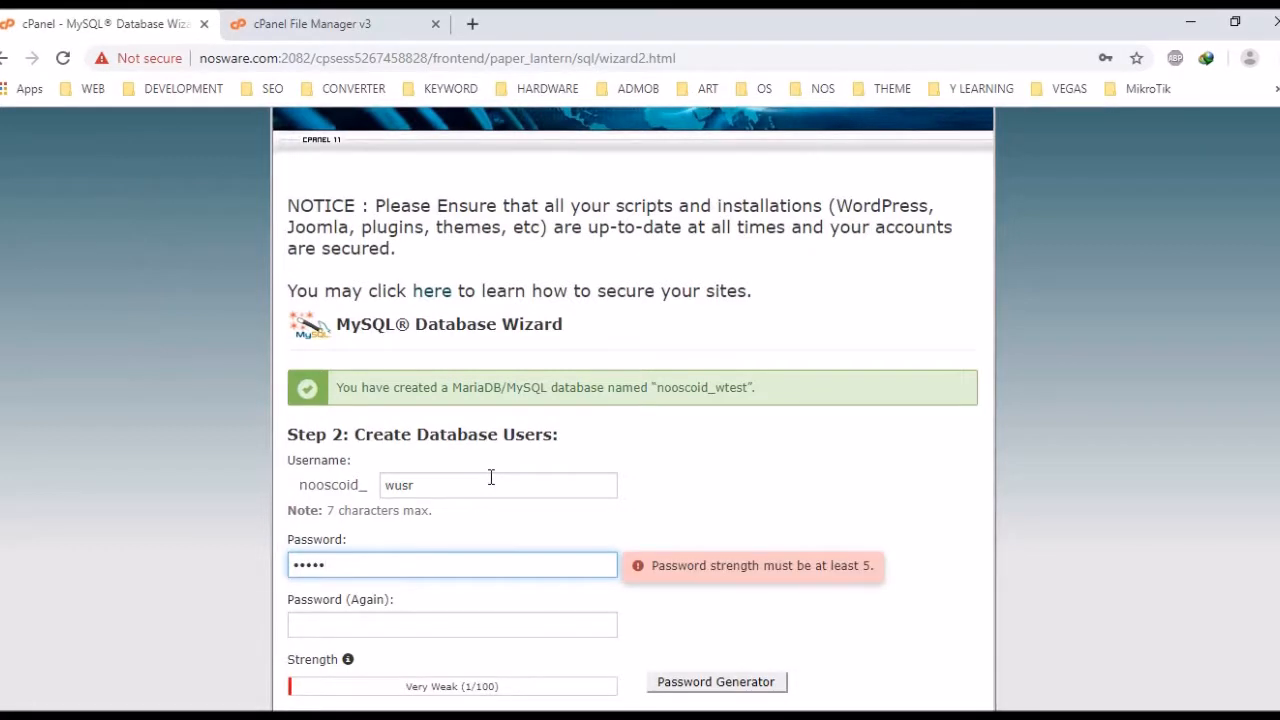
pyautogui.write('••')
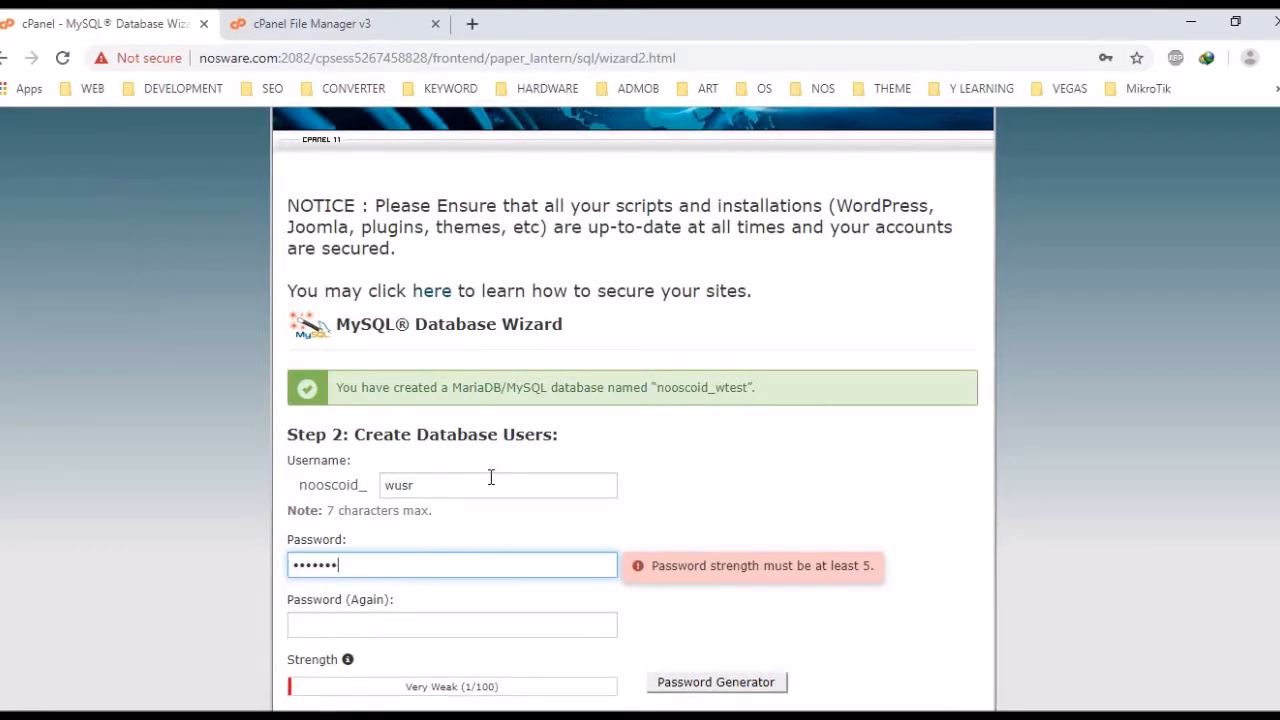
pyautogui.press('Tab')
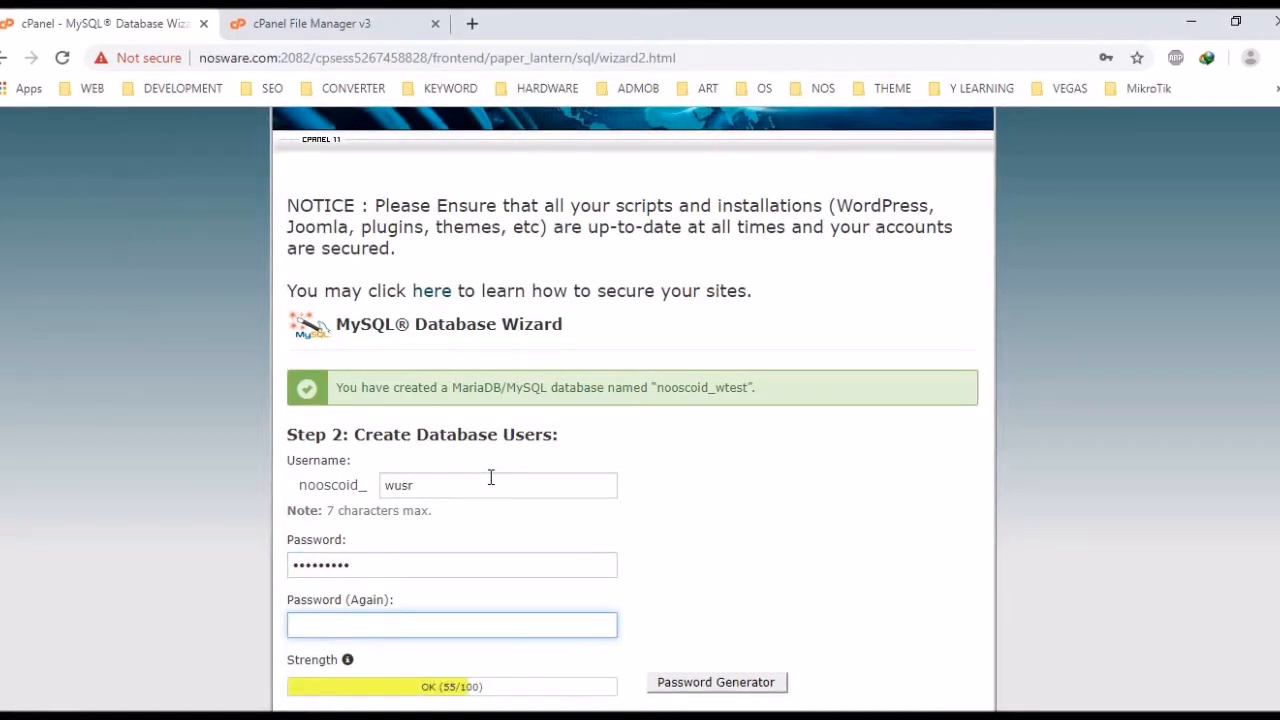
pyautogui.write('•••••')
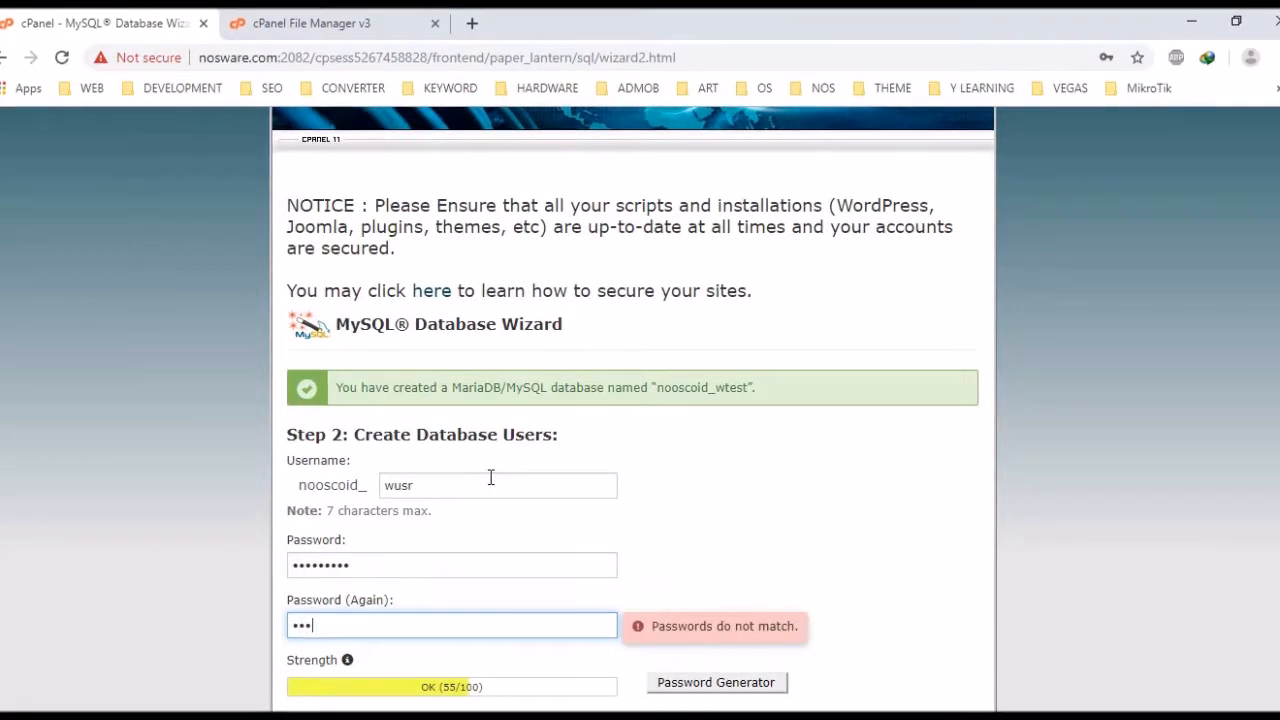
pyautogui.write('••')
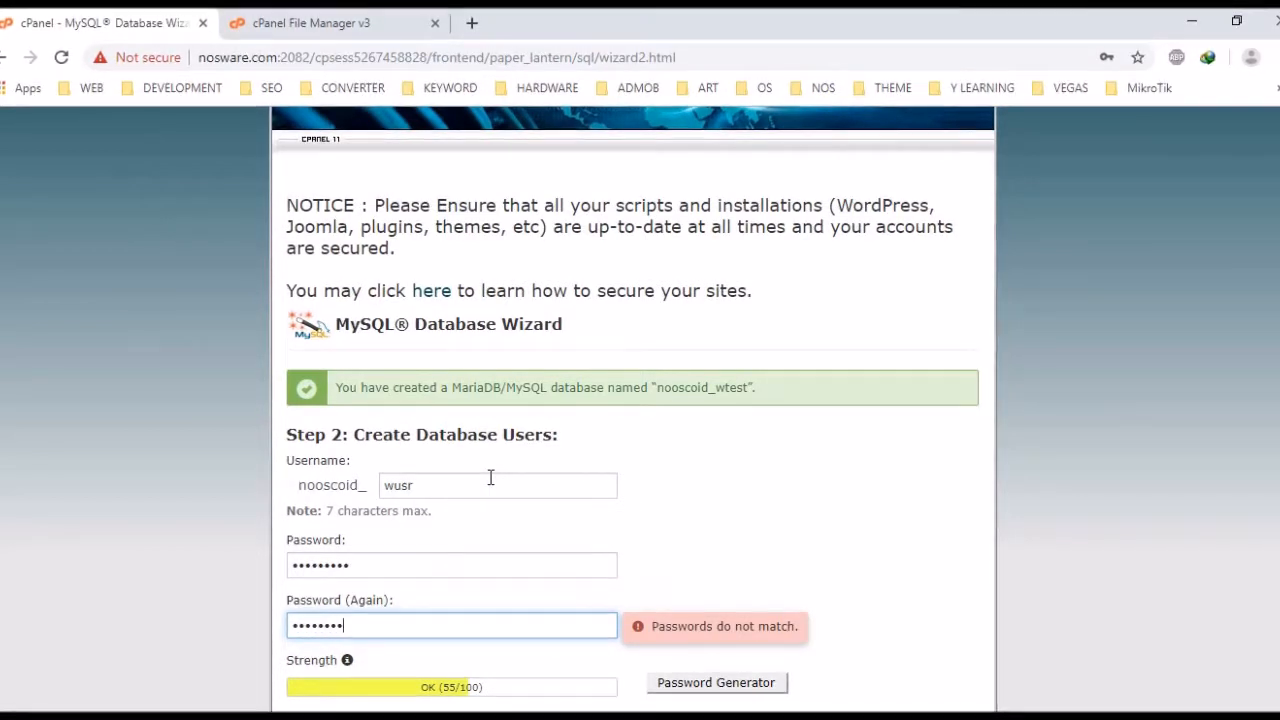
pyautogui.scroll(-1, 490, 477)
pyautogui.scroll(-2, 490, 477)
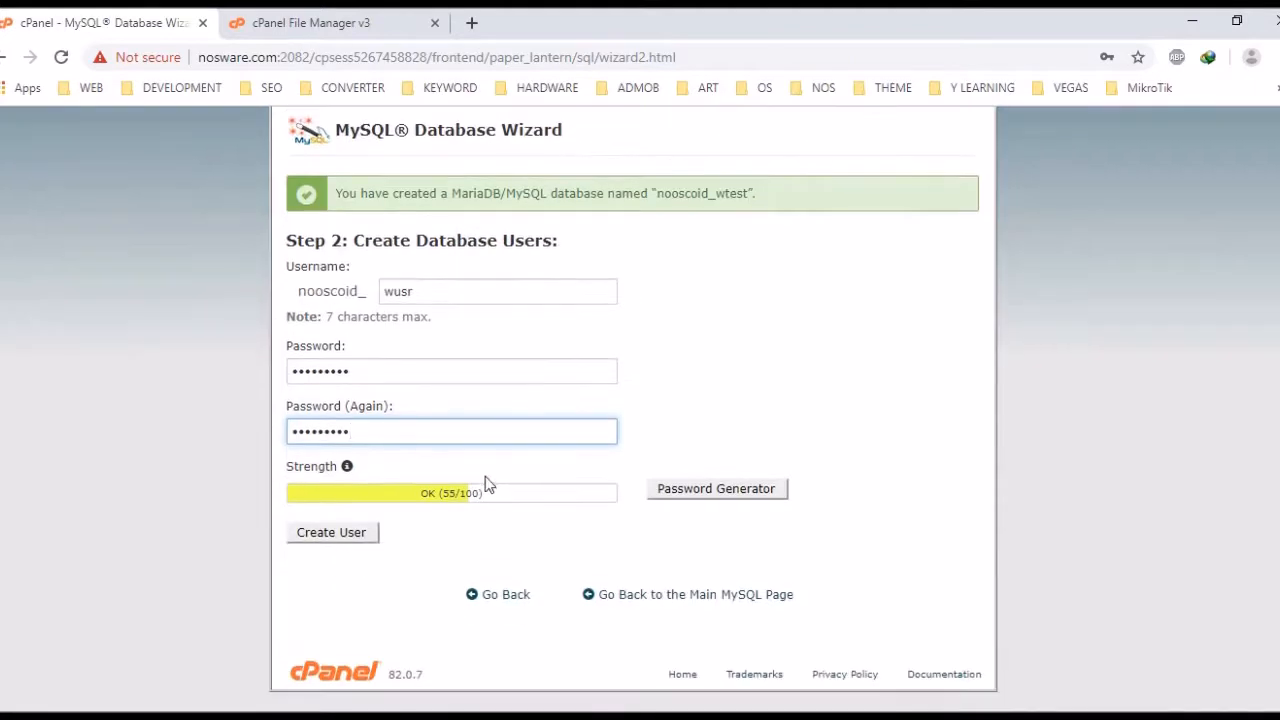
# Record the user's password and host localhost in the Notepad notes, then minimise Notepad
pyautogui.hotkey('alt', 'Tab')
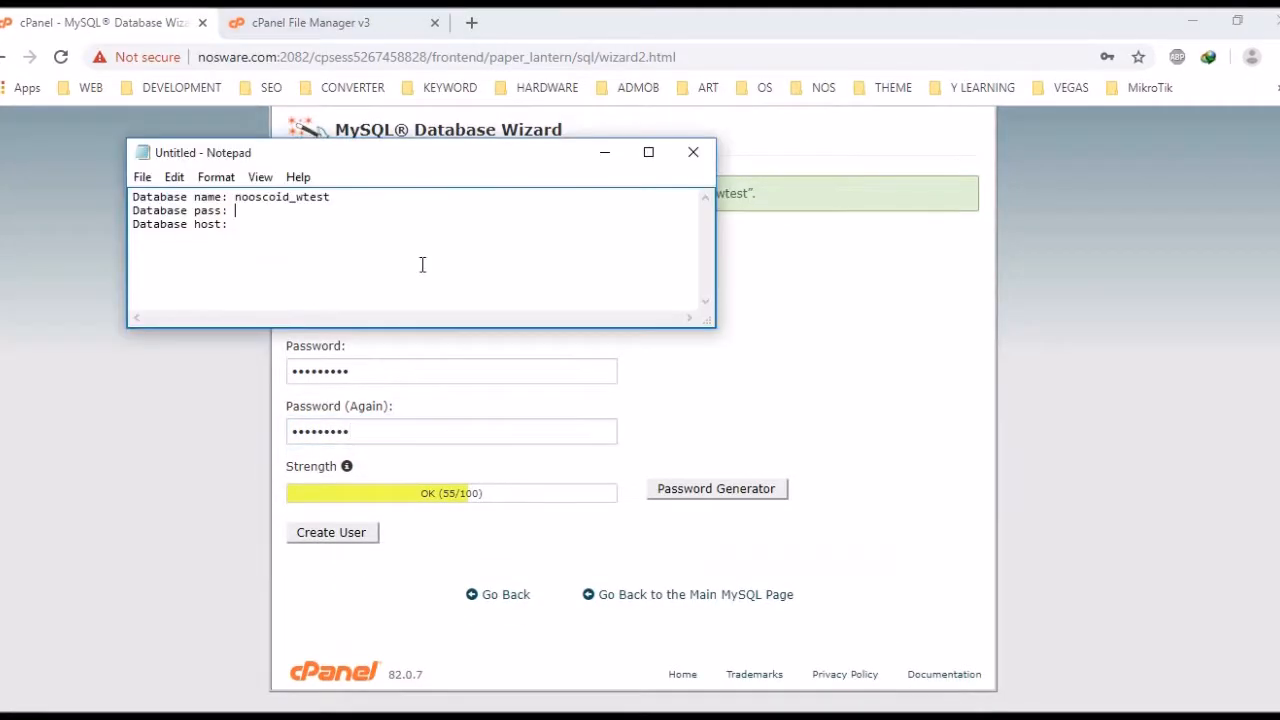
pyautogui.write('whmcs')
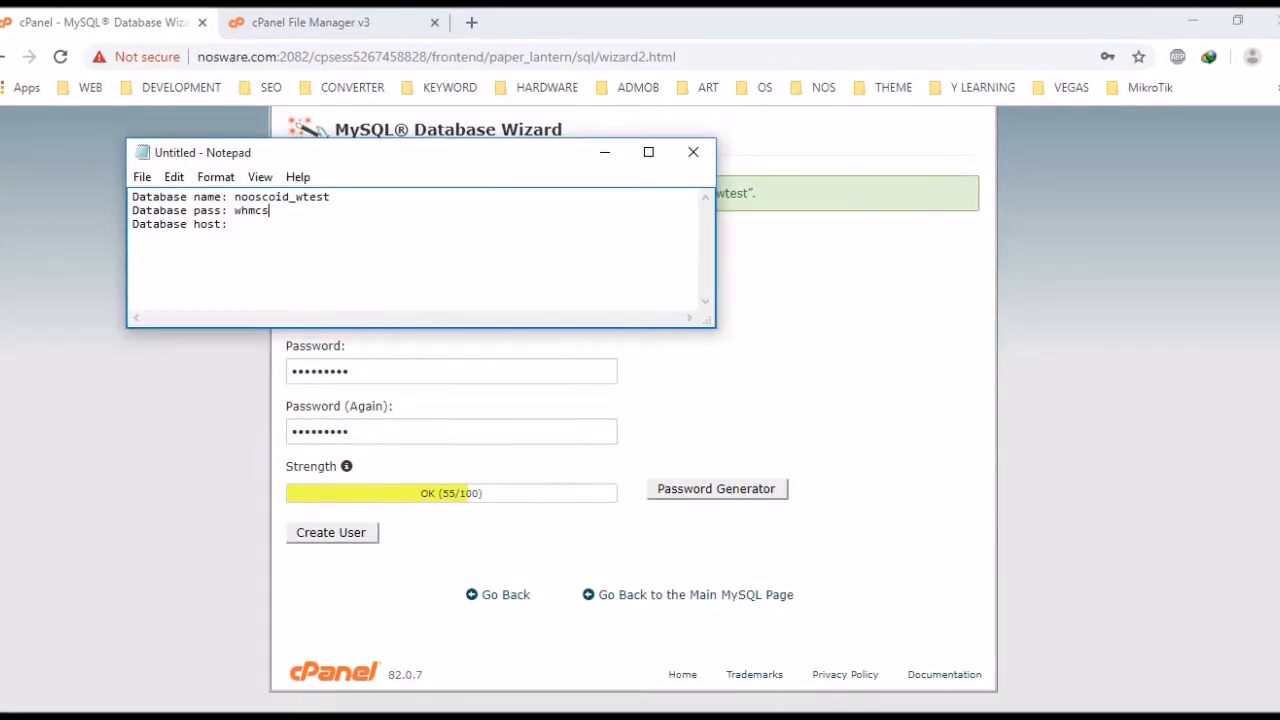
pyautogui.write('pass')
pyautogui.click(378, 228)
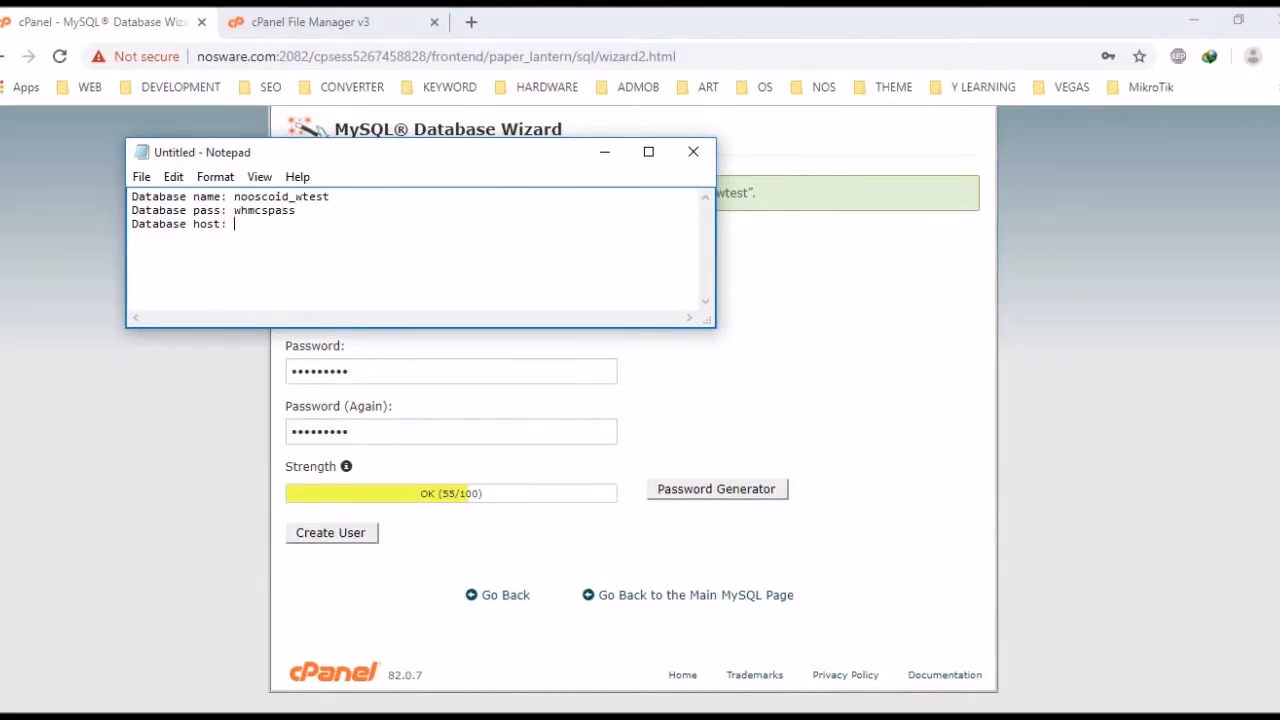
pyautogui.write('localhost')
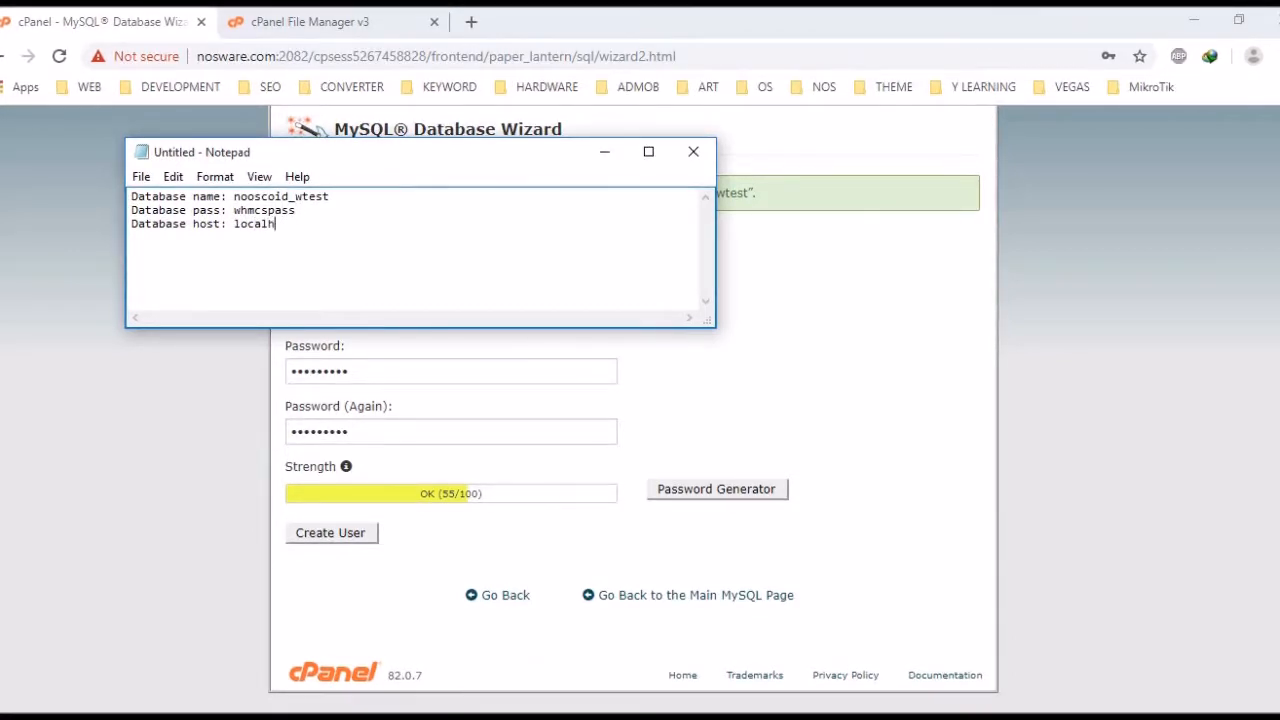
pyautogui.click(602, 158)
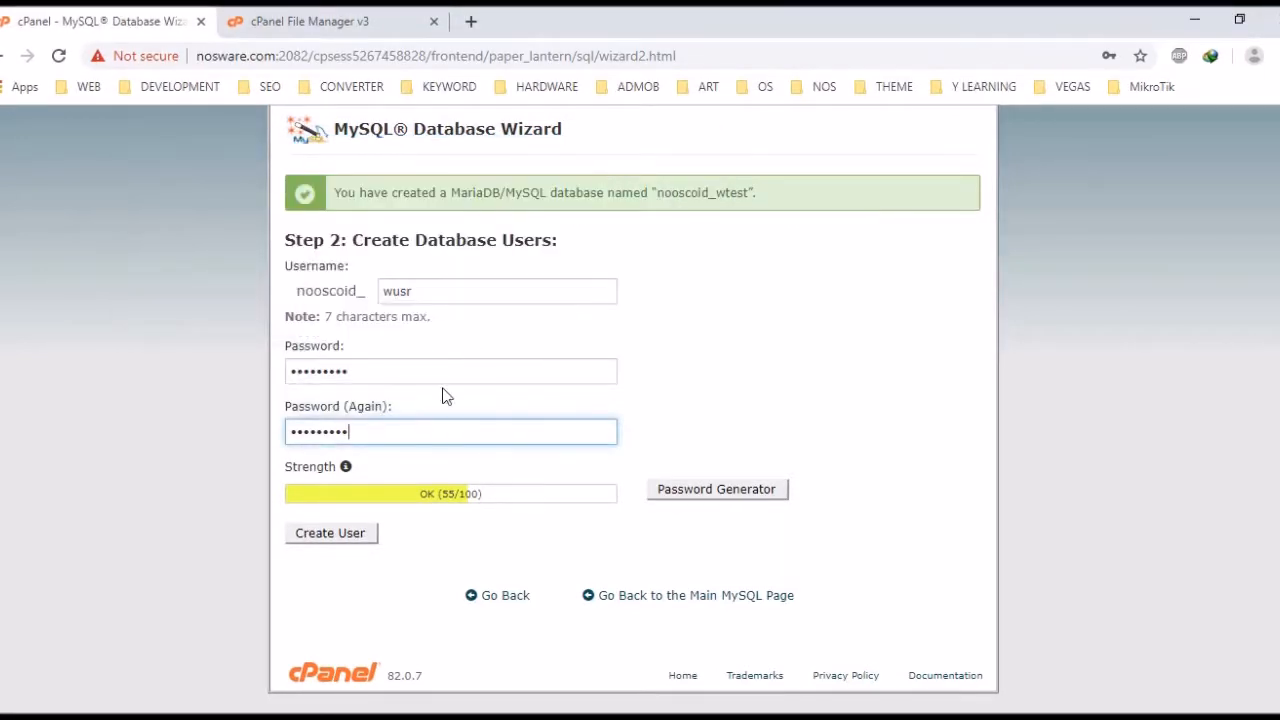
# Create user wusr, grant it ALL PRIVILEGES on nooscoid_wtest, and return to cPanel home
pyautogui.click(330, 533)
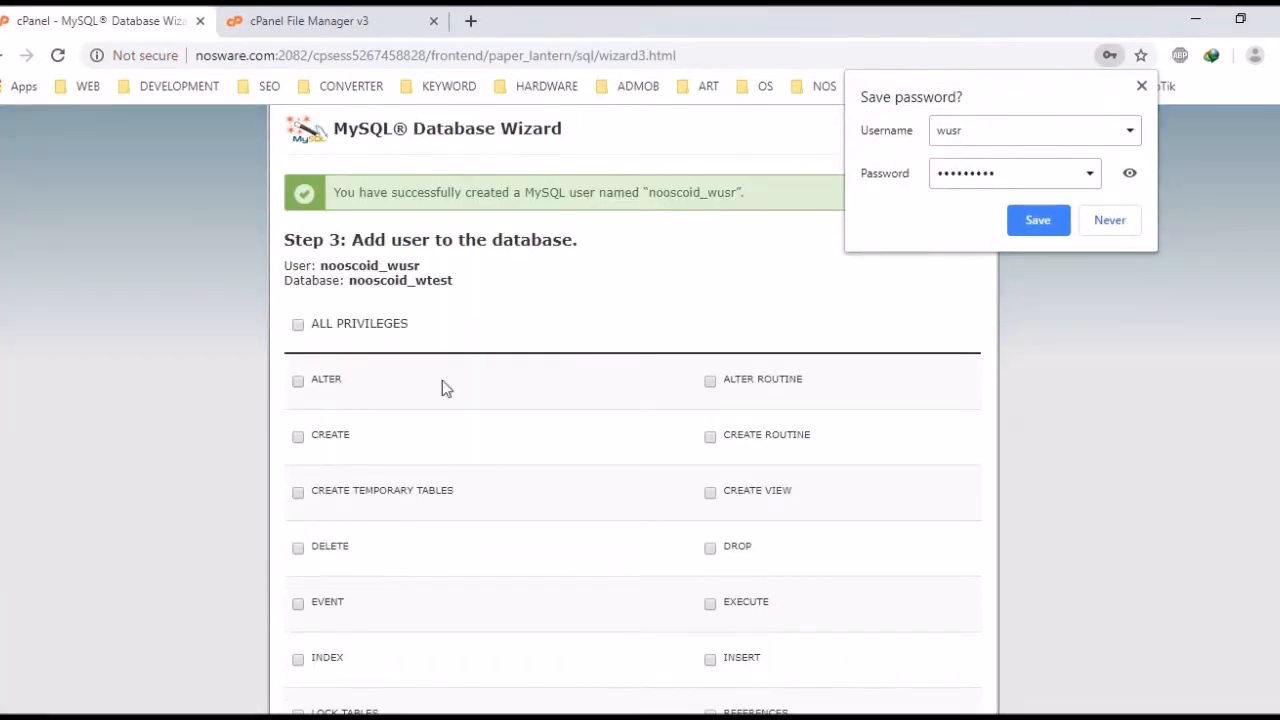
pyautogui.click(373, 330)
pyautogui.scroll(-1, 645, 311)
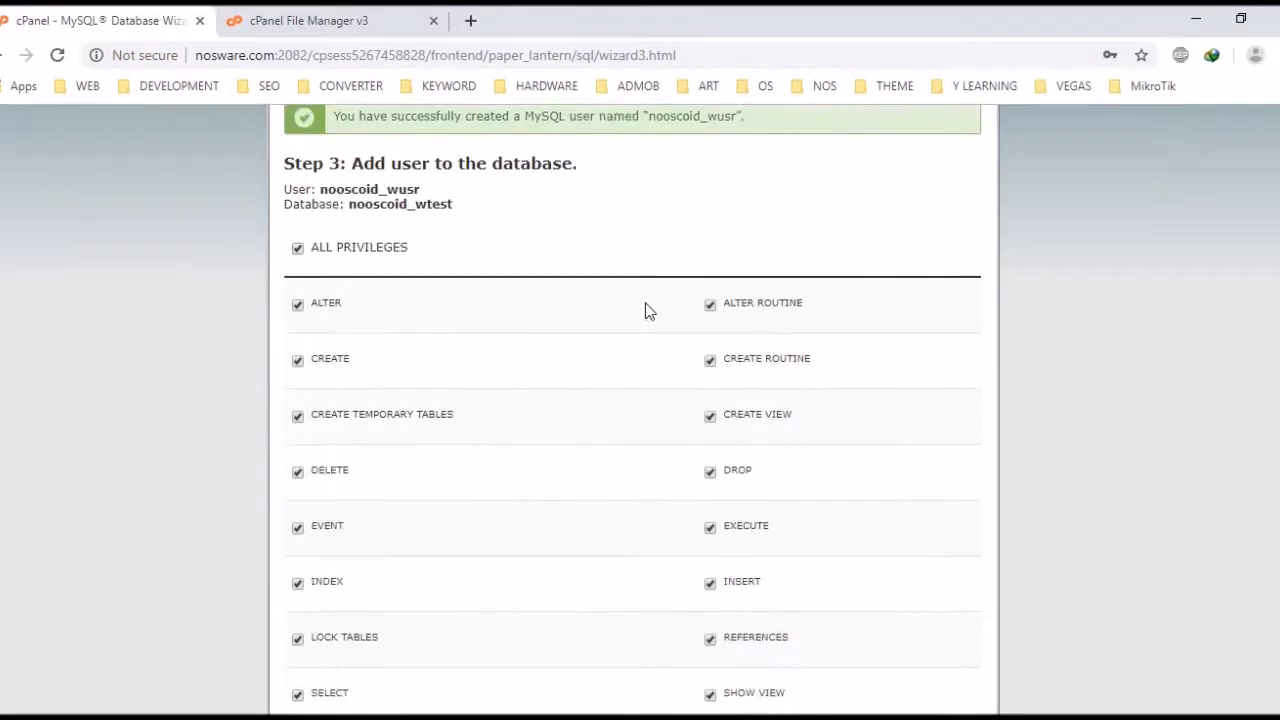
pyautogui.scroll(-4, 645, 311)
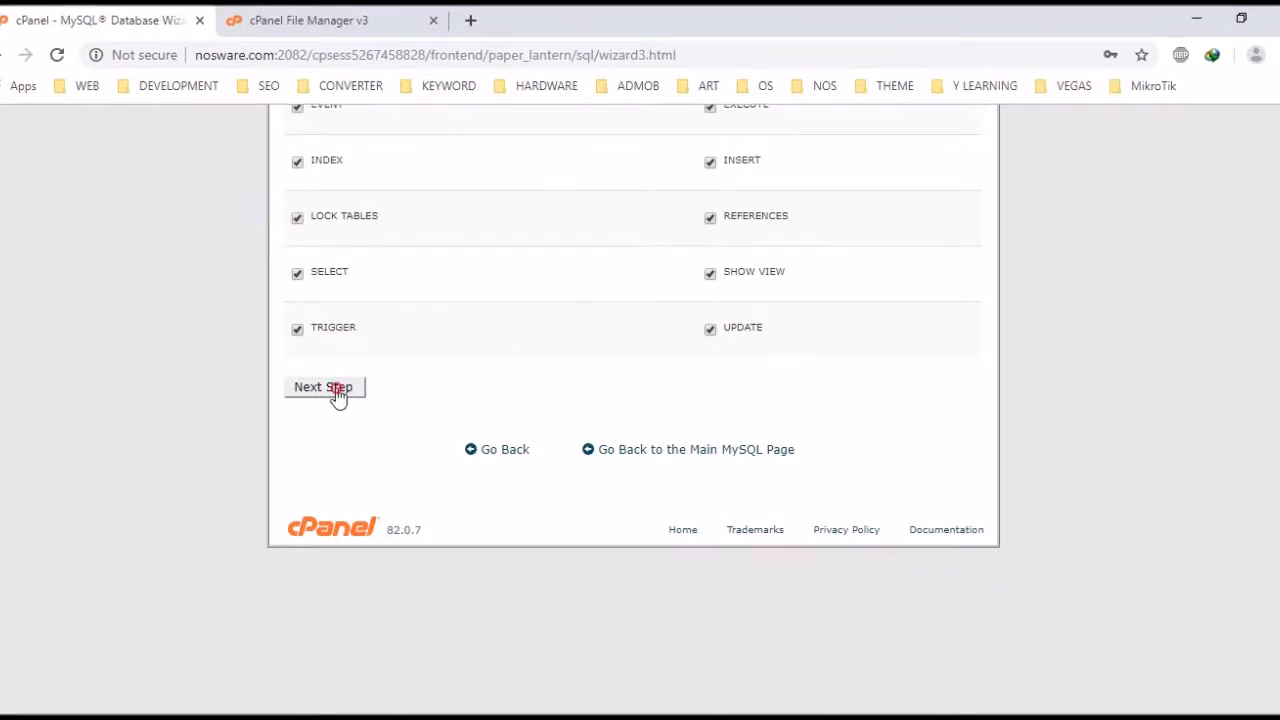
pyautogui.click(340, 394)
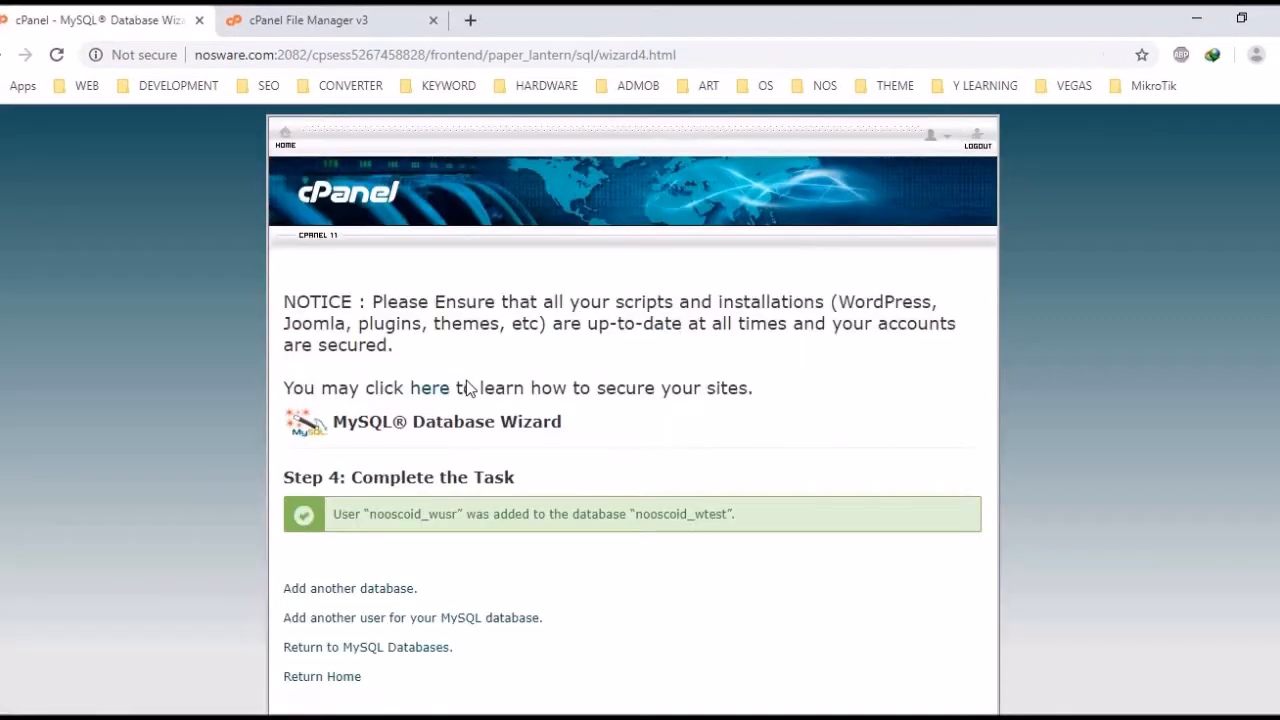
pyautogui.scroll(-2, 466, 387)
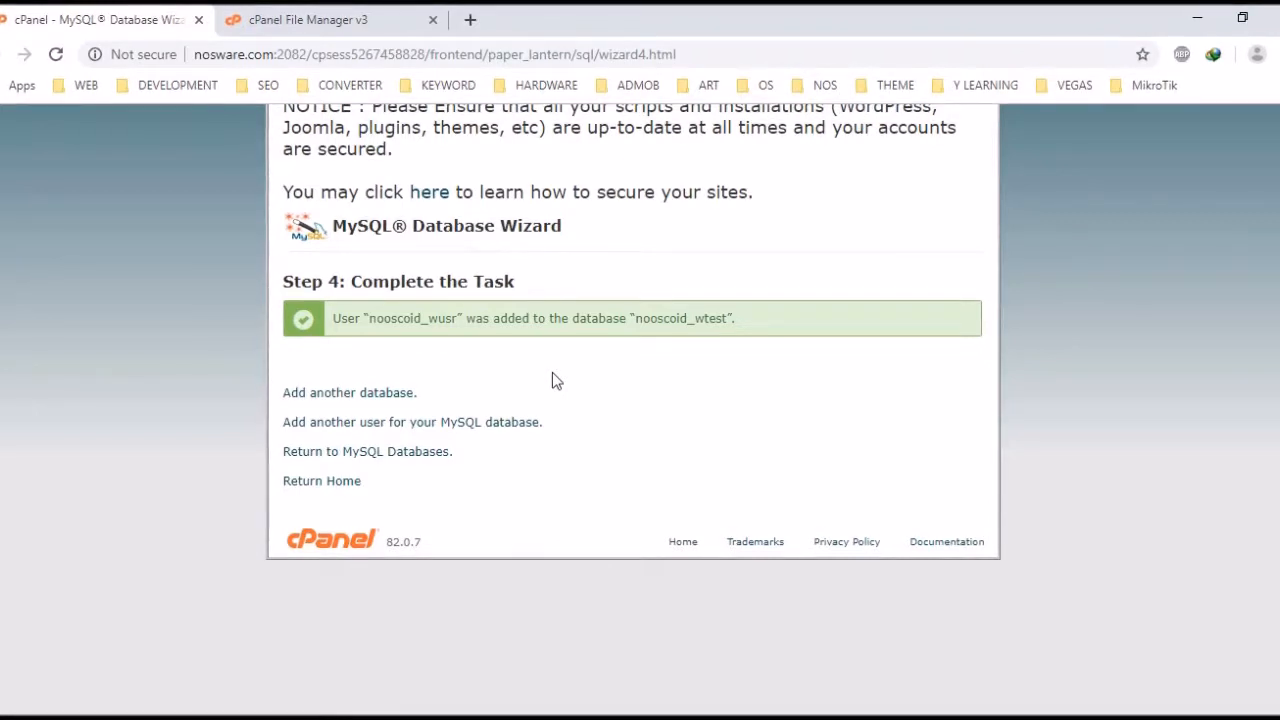
pyautogui.scroll(2, 688, 297)
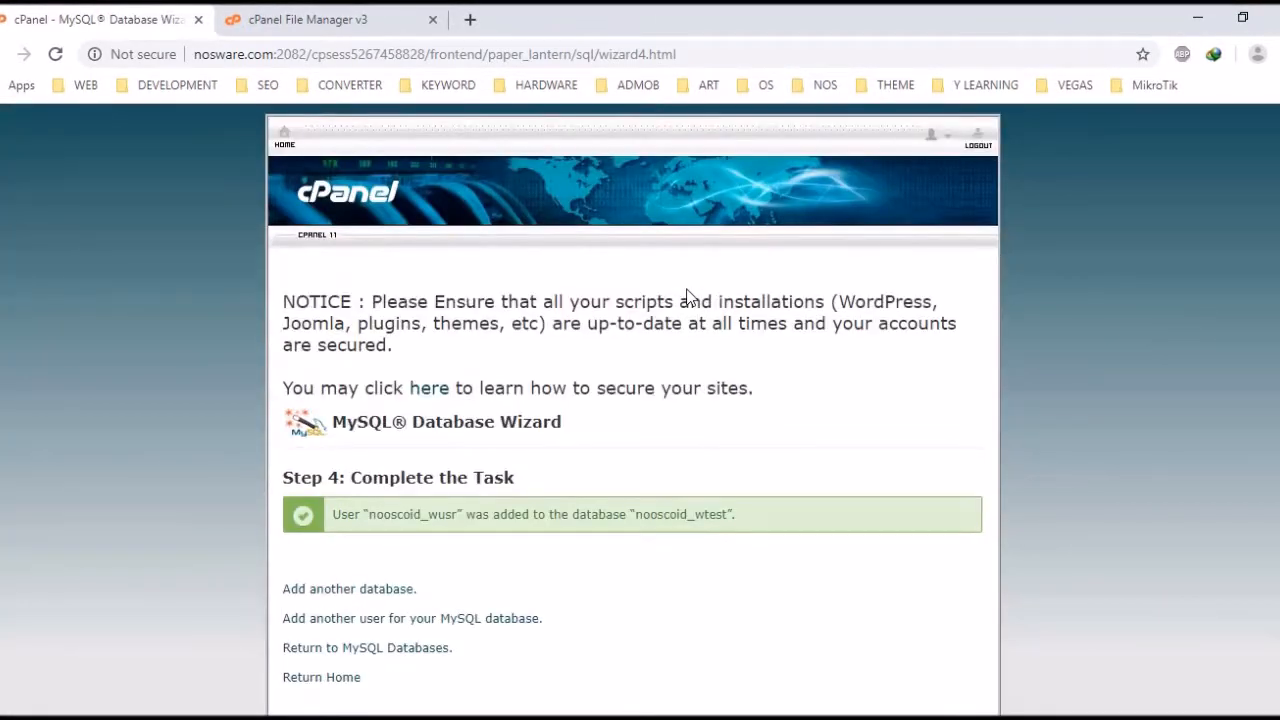
pyautogui.click(290, 142)
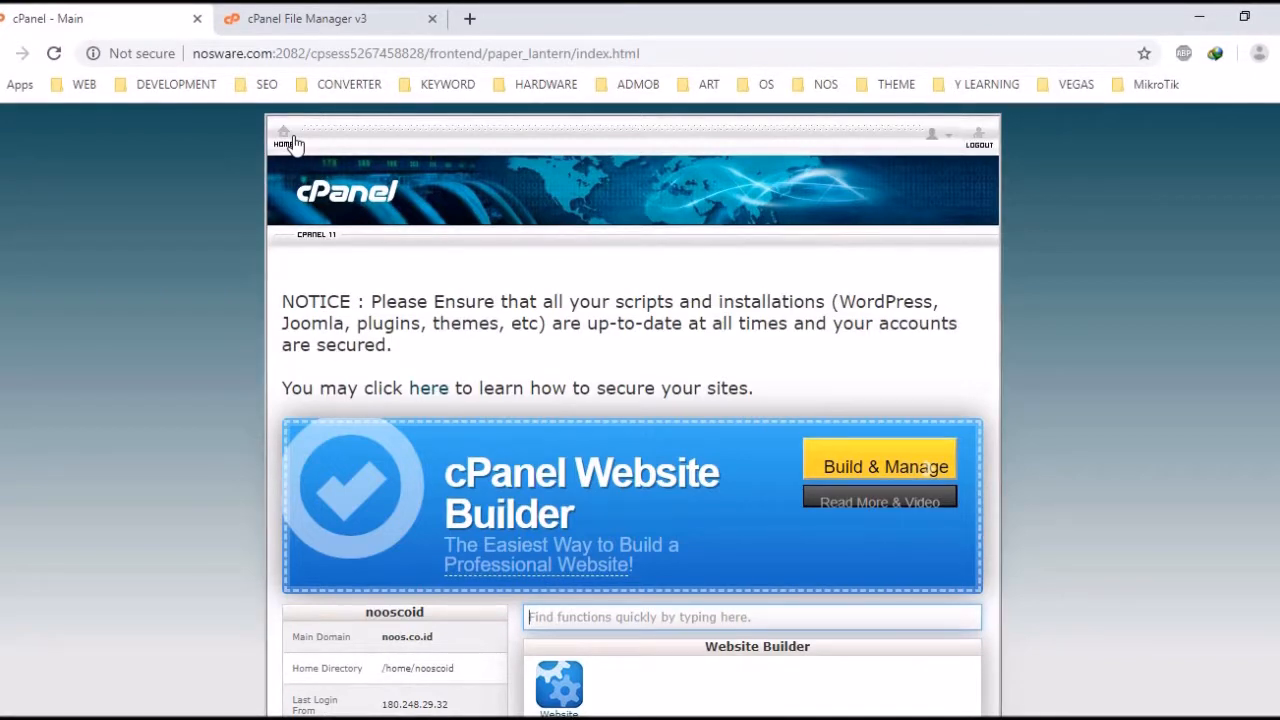
# Open File Manager from the Files section of the cPanel home page
pyautogui.scroll(-2, 497, 217)
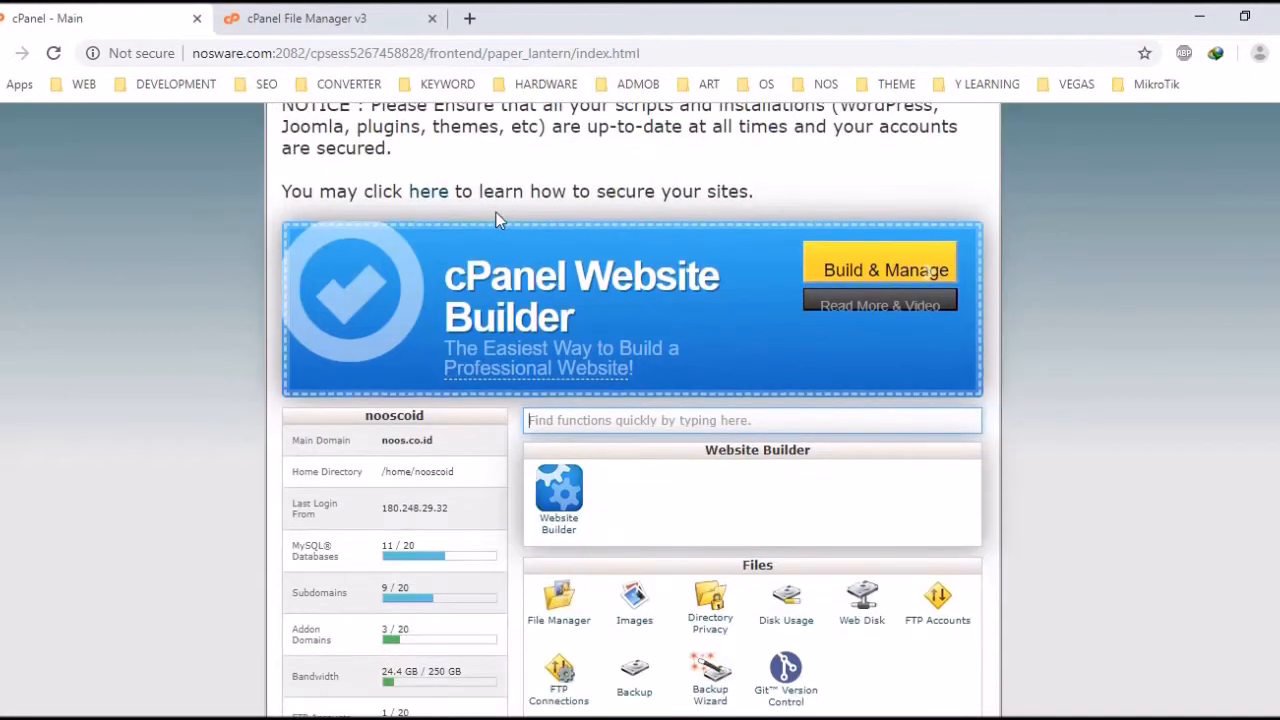
pyautogui.scroll(-2, 498, 214)
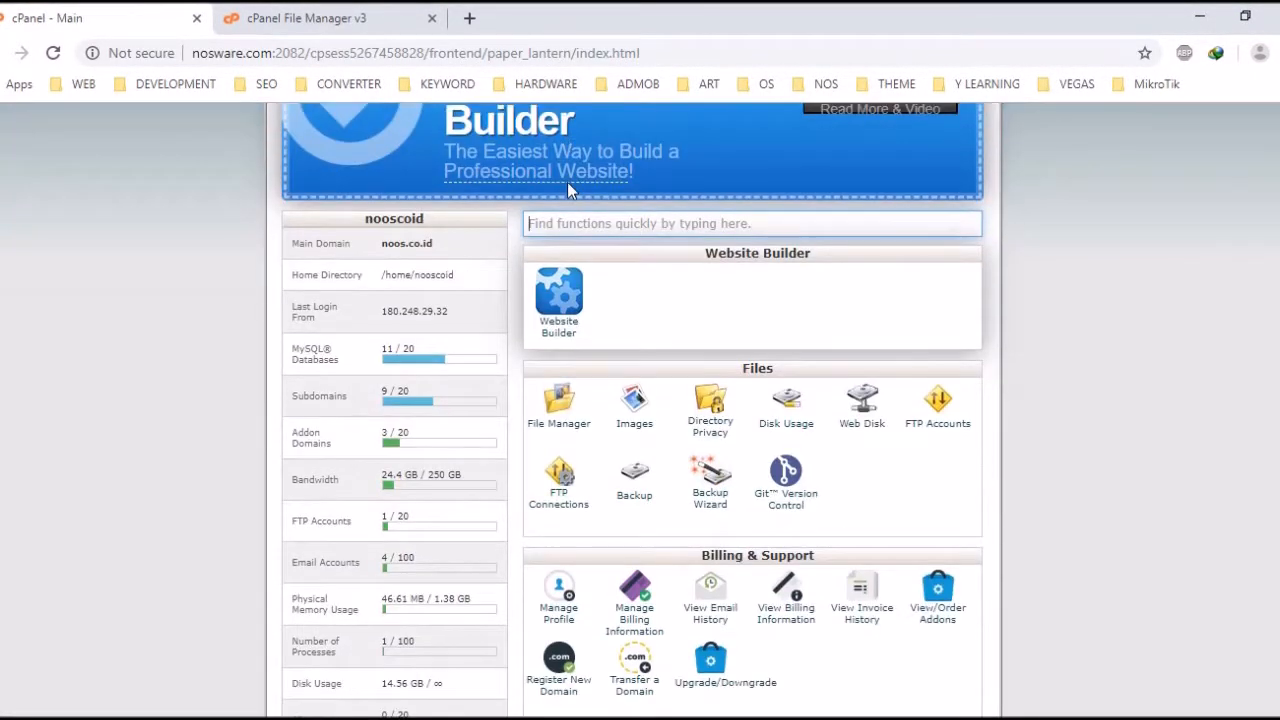
pyautogui.scroll(-2, 567, 182)
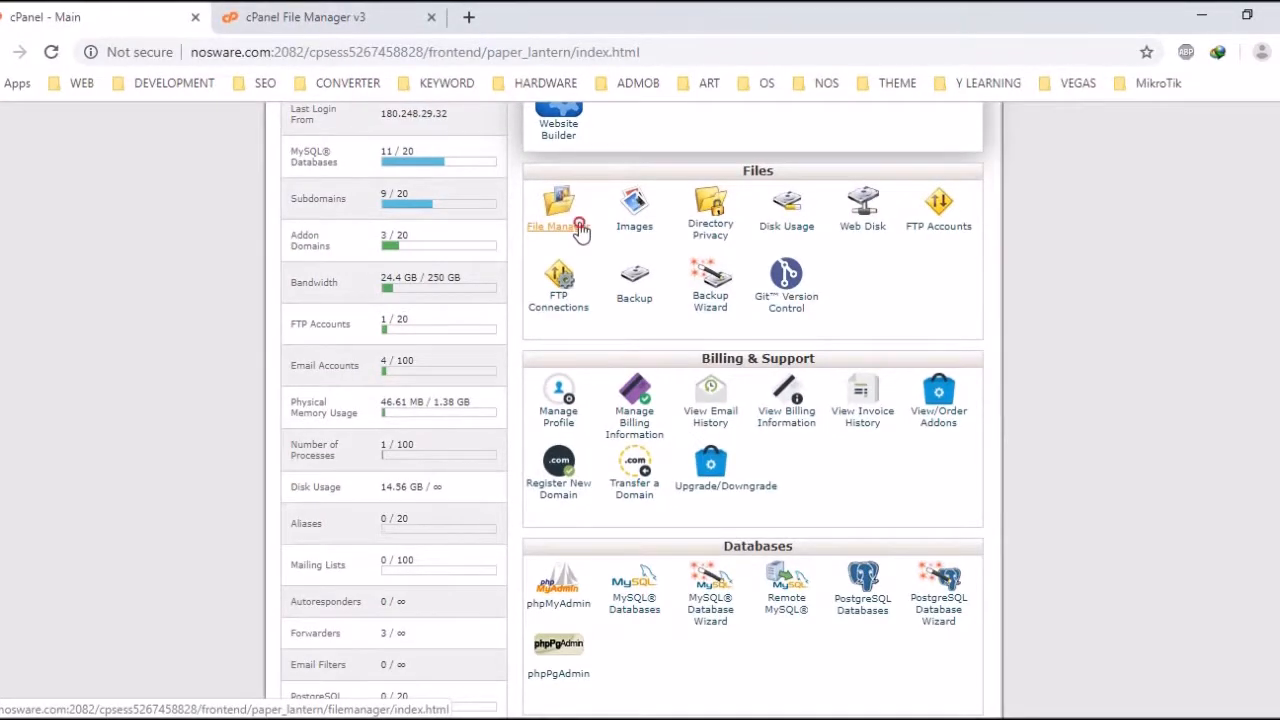
pyautogui.click(580, 228)
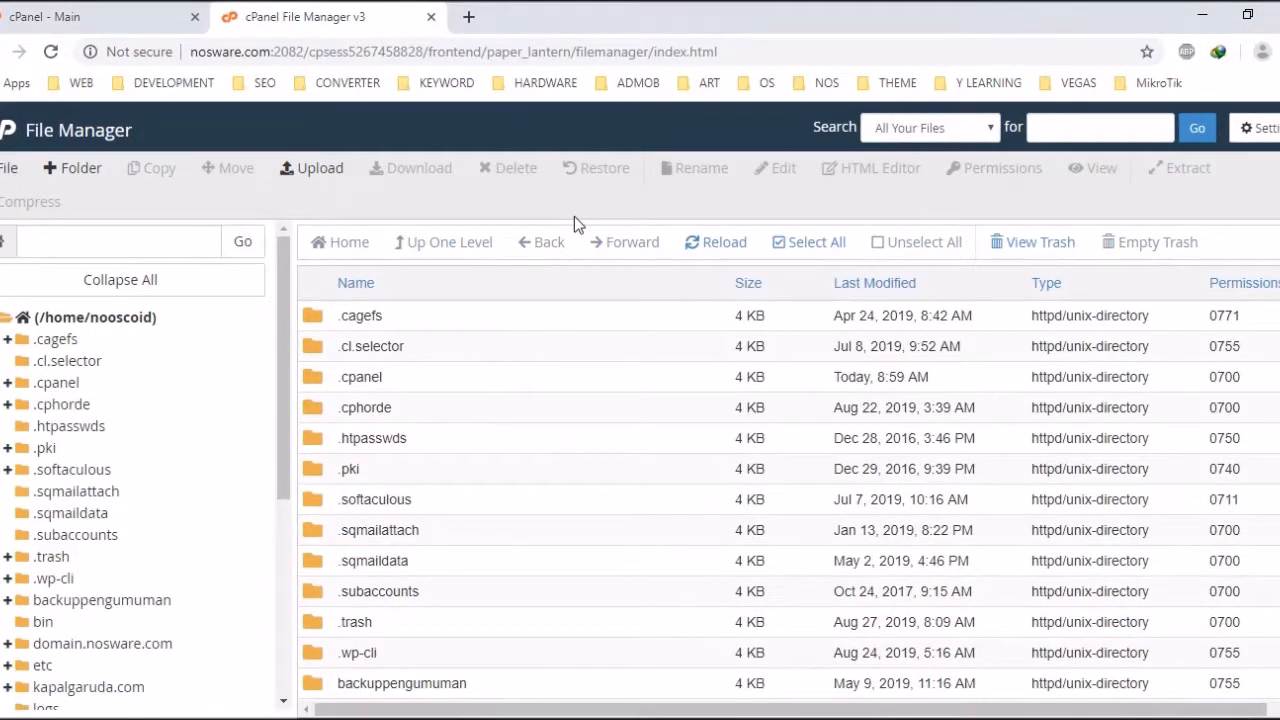
# Open the kapalgaruda.com folder and select the WHMCS.zip archive
pyautogui.scroll(-2, 495, 321)
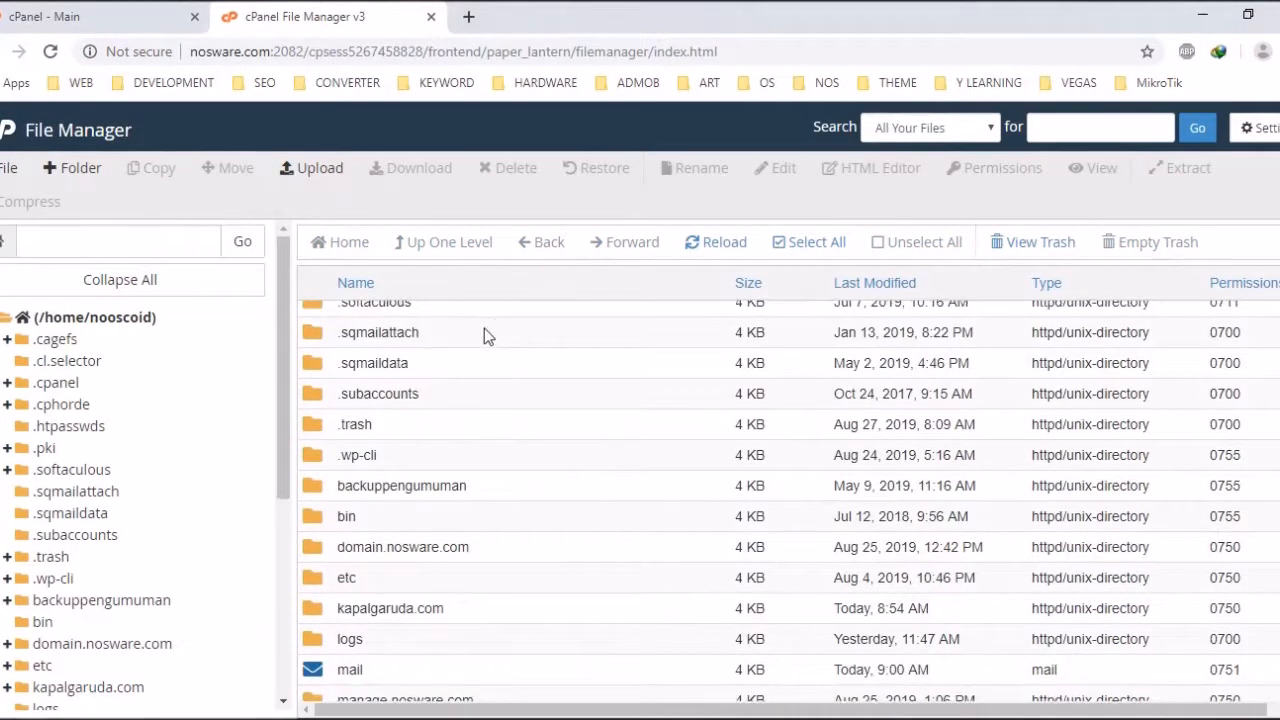
pyautogui.scroll(-3, 486, 334)
pyautogui.scroll(-3, 405, 401)
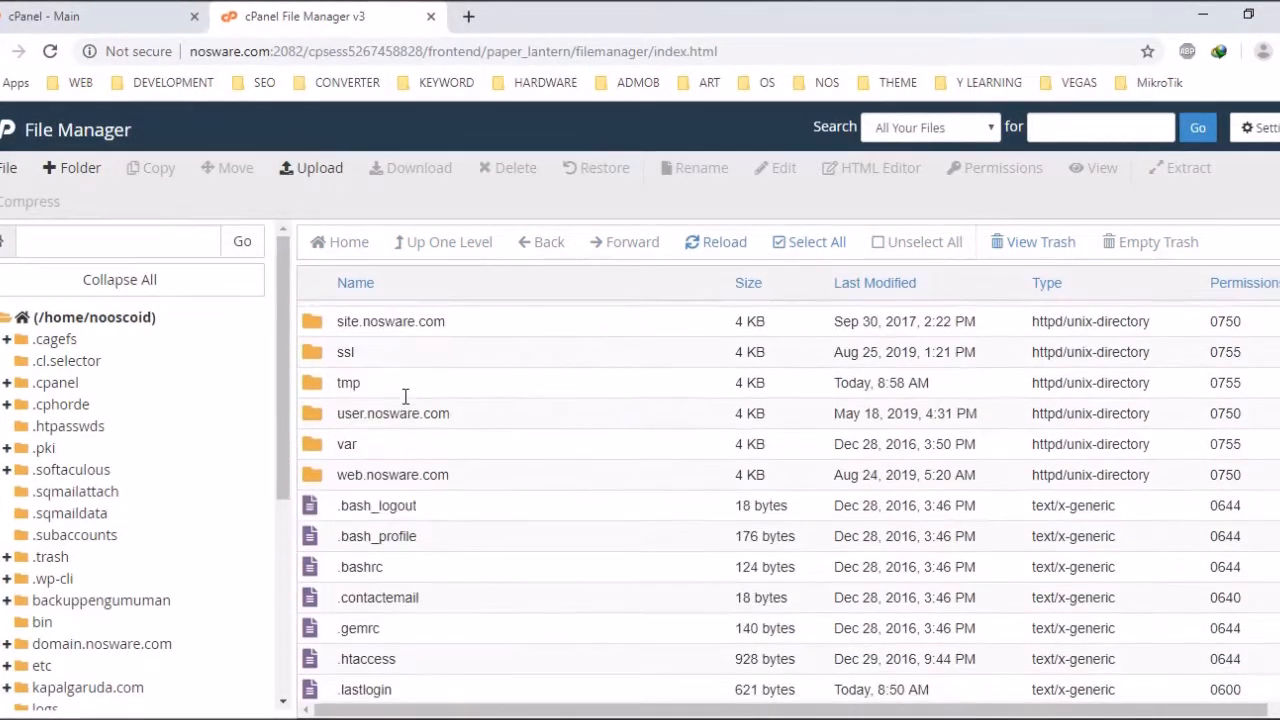
pyautogui.scroll(6, 405, 398)
pyautogui.scroll(2, 395, 412)
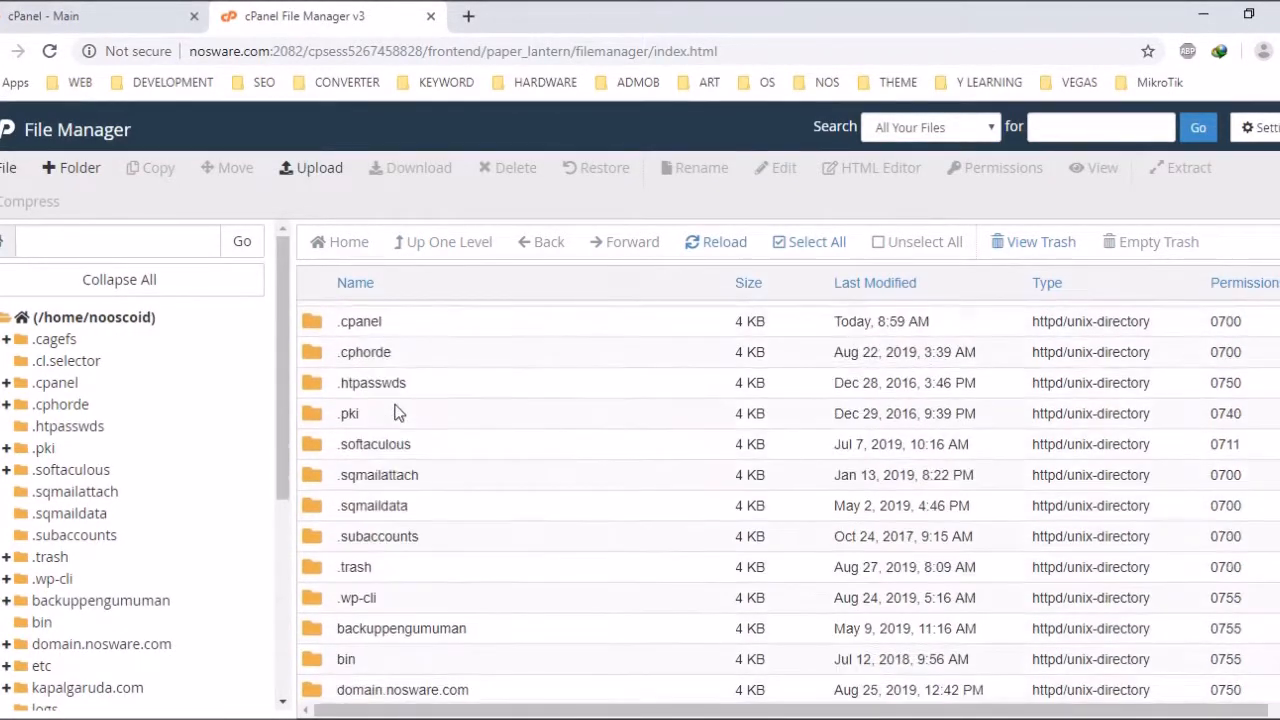
pyautogui.scroll(-3, 395, 412)
pyautogui.scroll(-1, 395, 412)
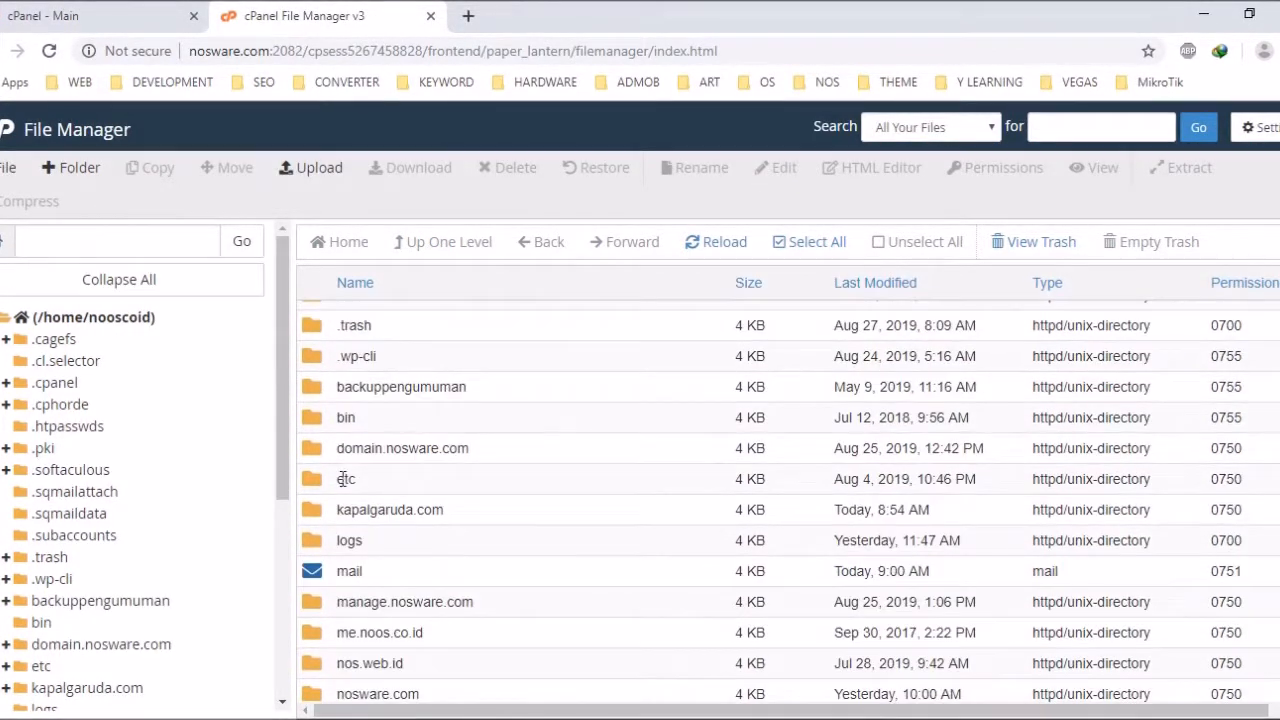
pyautogui.doubleClick(310, 515)
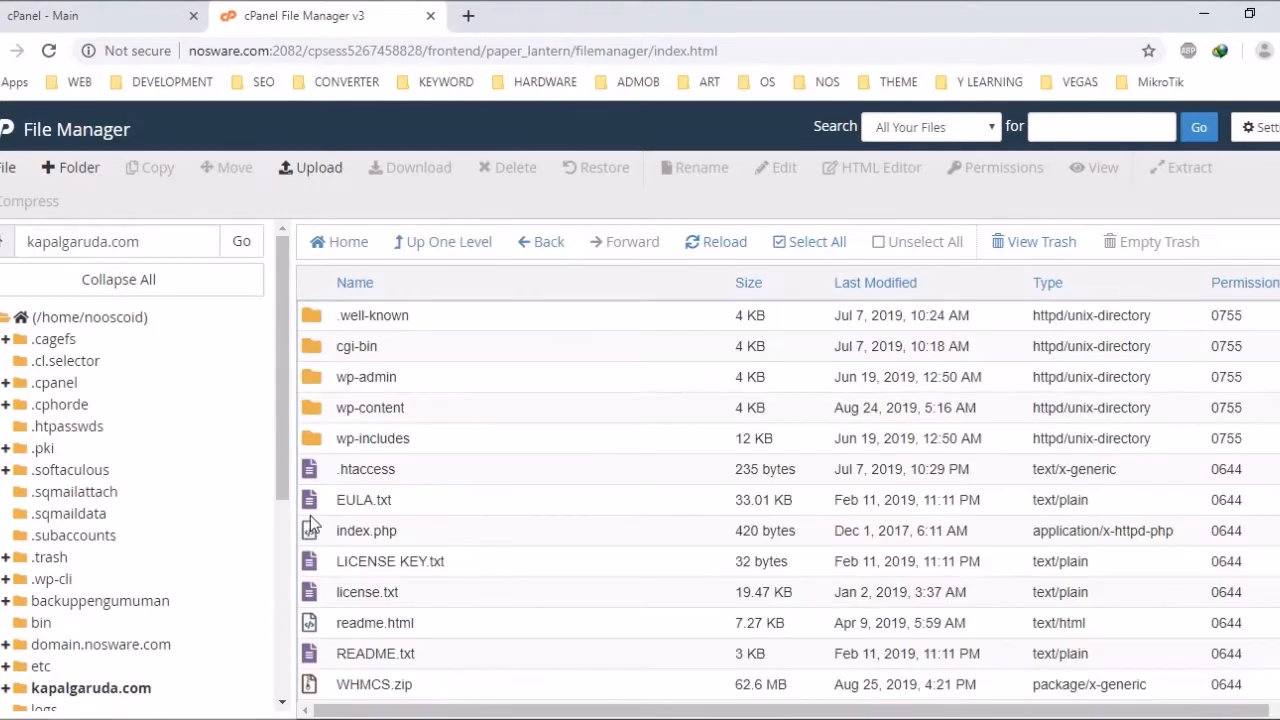
pyautogui.scroll(-2, 452, 473)
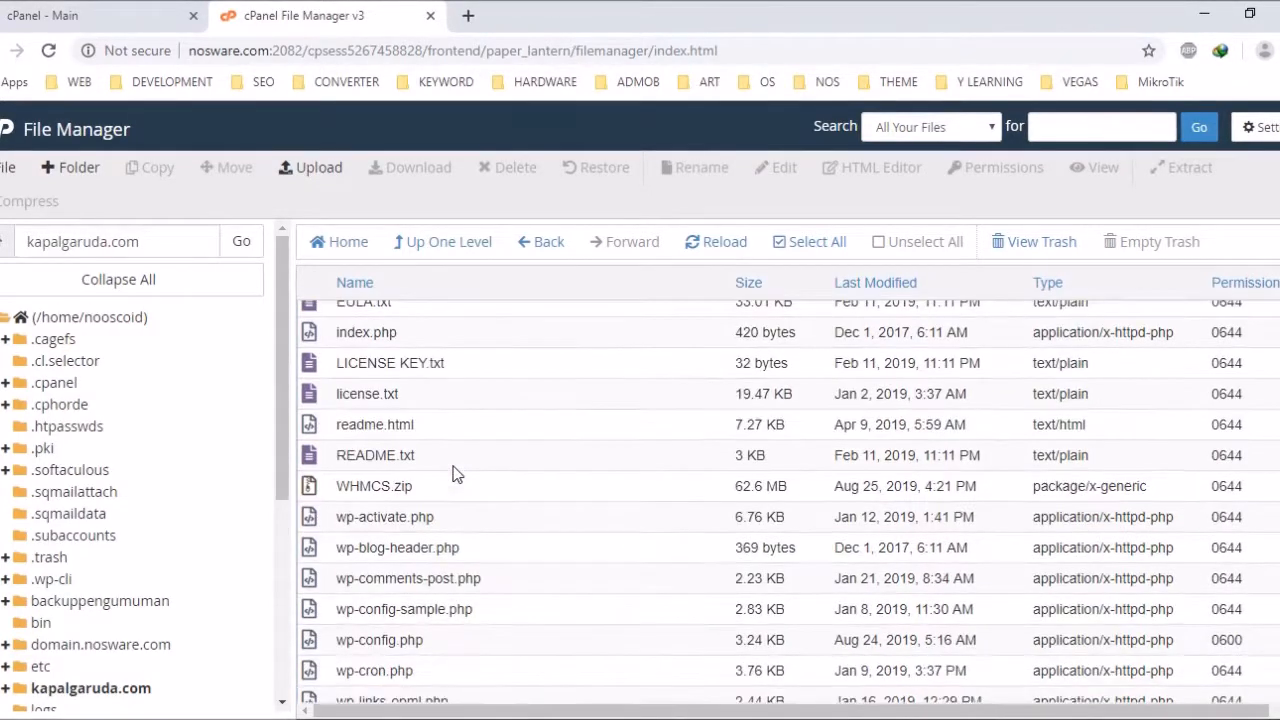
pyautogui.click(399, 483)
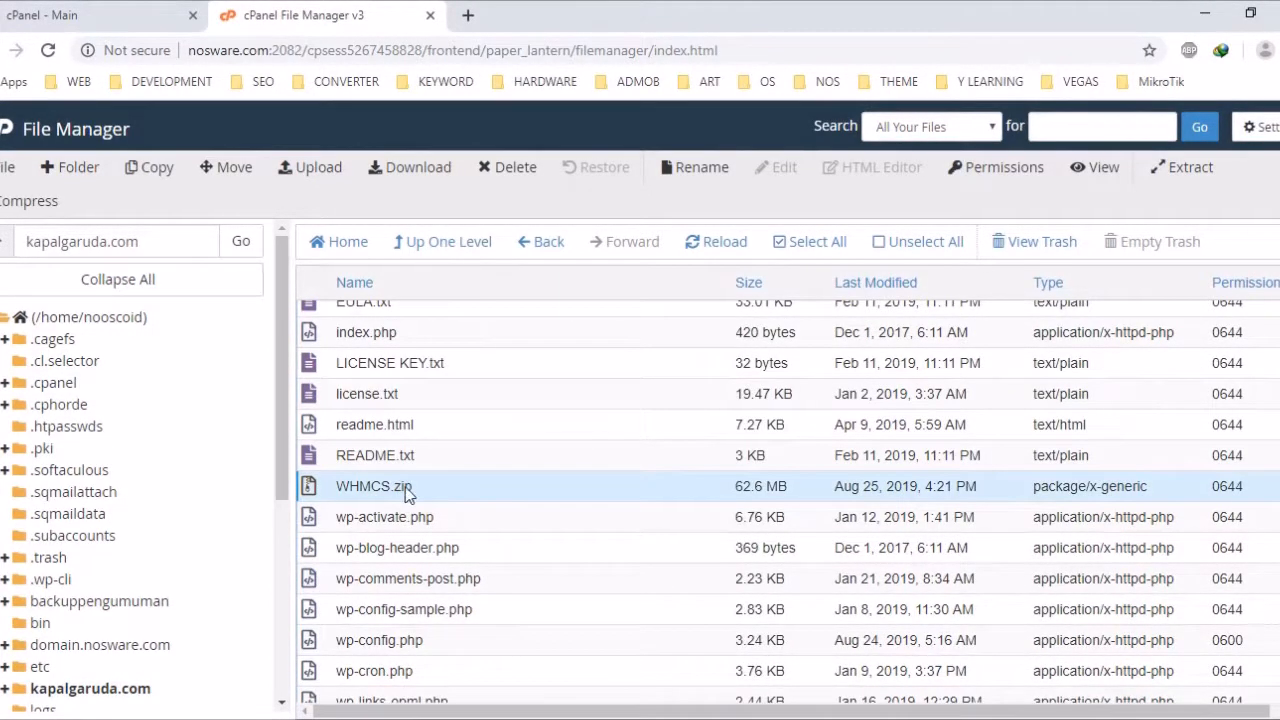
pyautogui.click(322, 180)
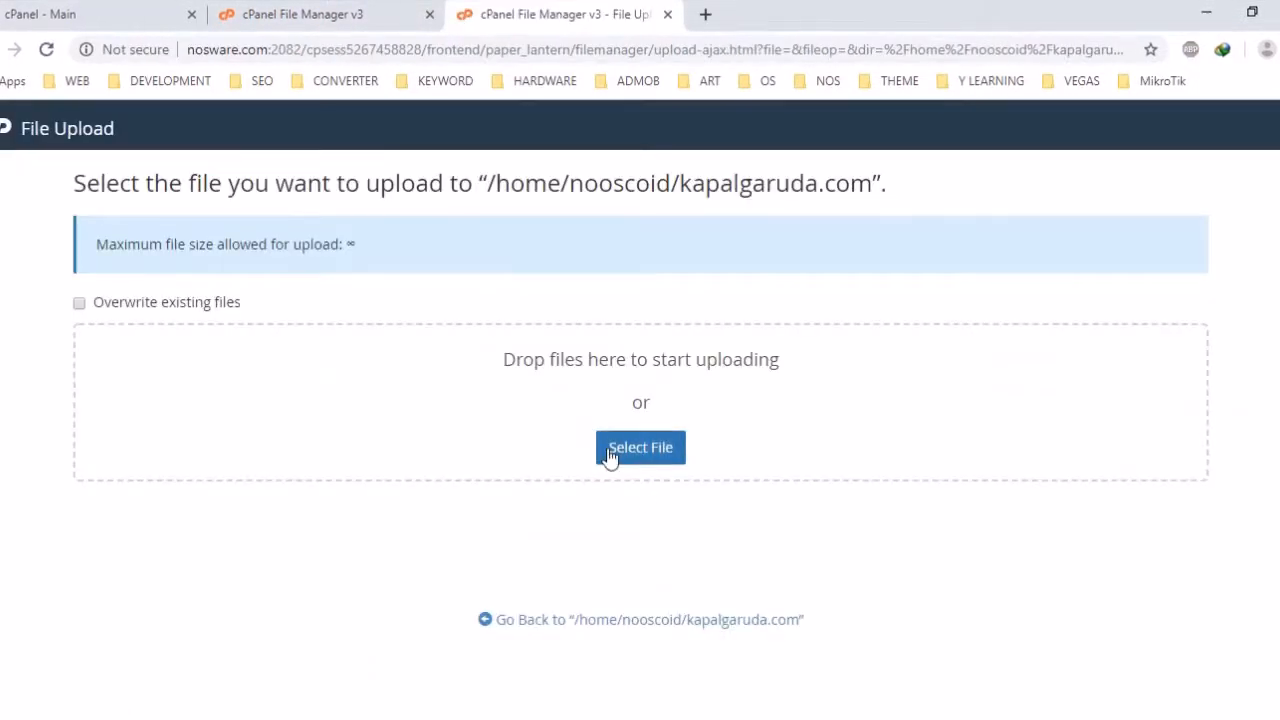
pyautogui.click(611, 457)
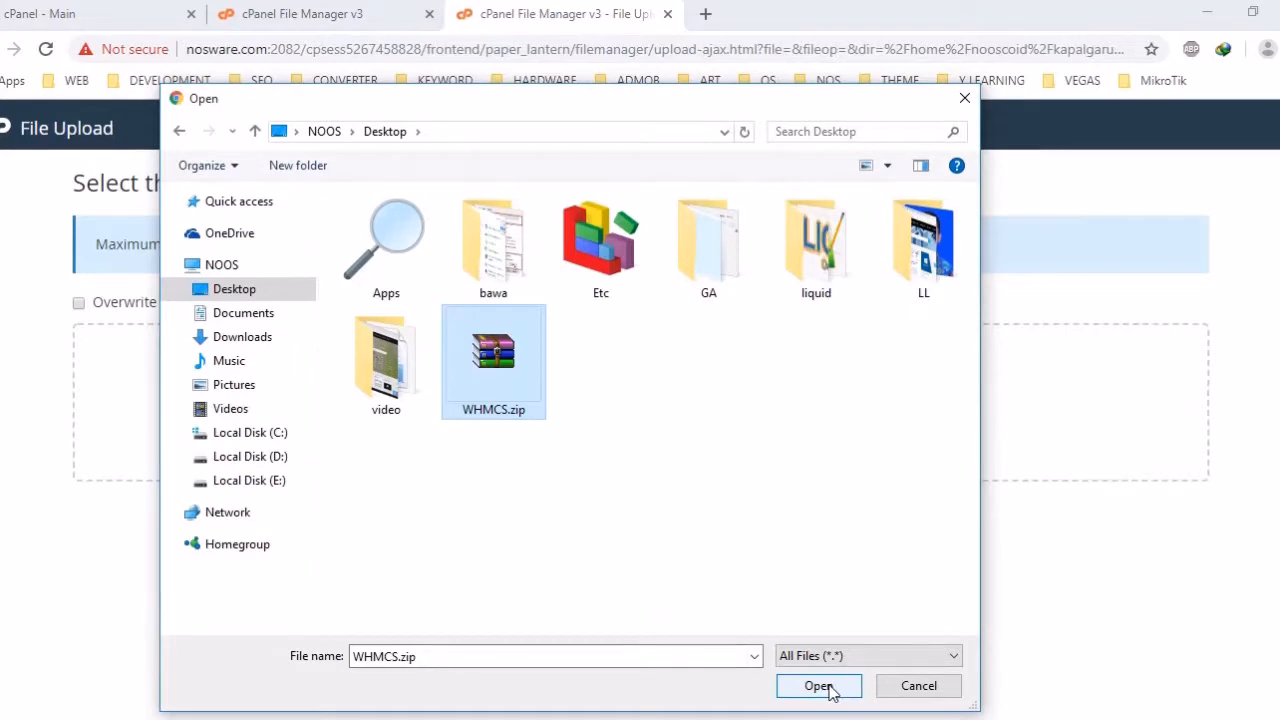
pyautogui.click(964, 98)
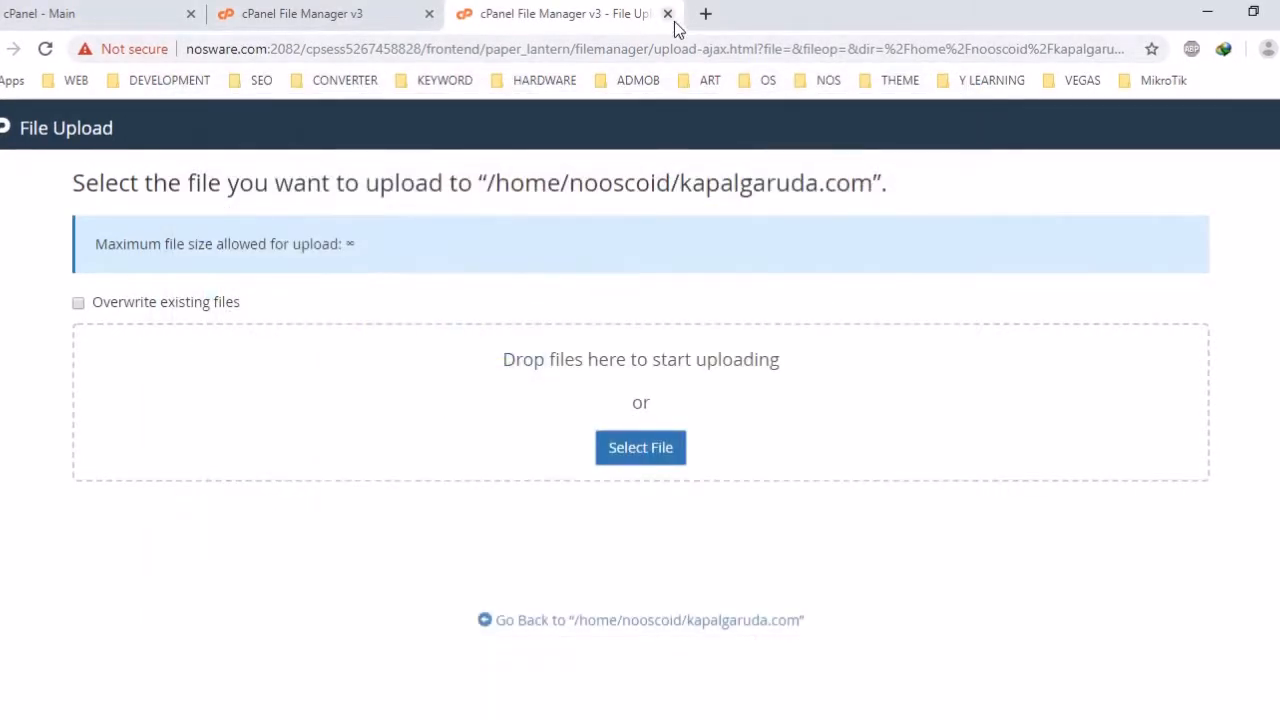
pyautogui.click(667, 14)
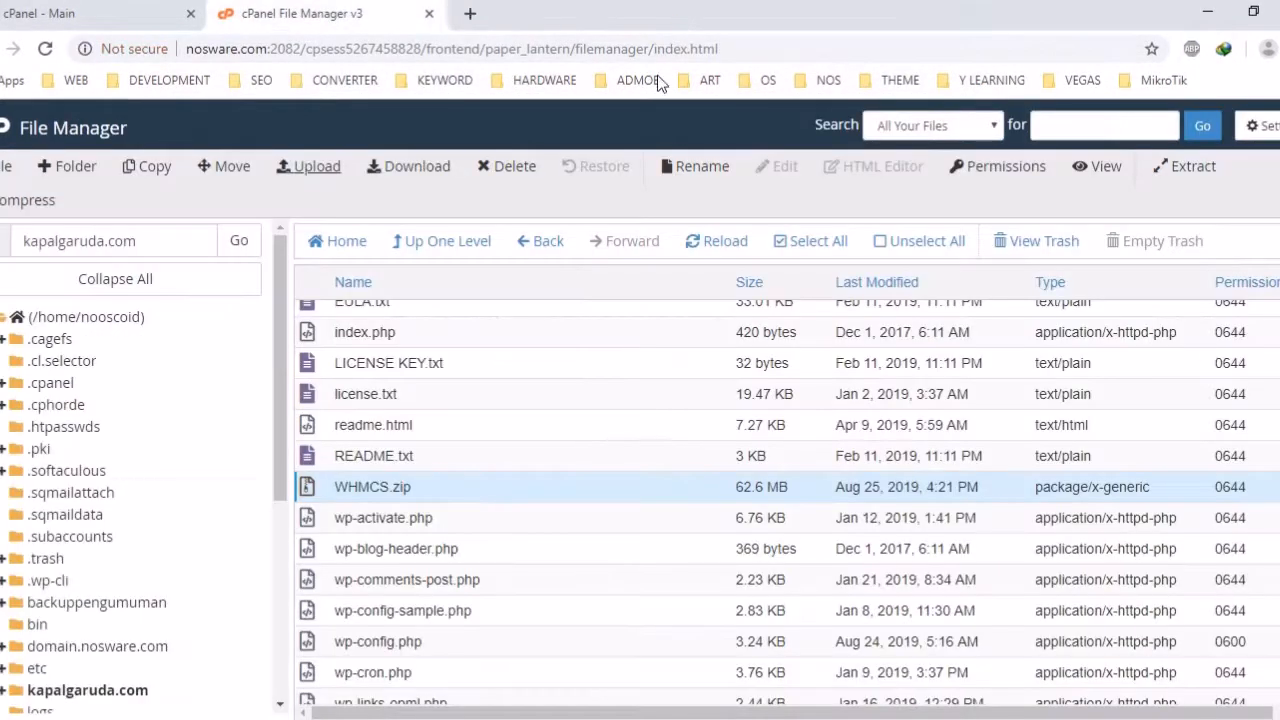
# Extract WHMCS.zip into kapalgaruda.com, check the new whmcs folder, then go back up
pyautogui.rightClick(391, 494)
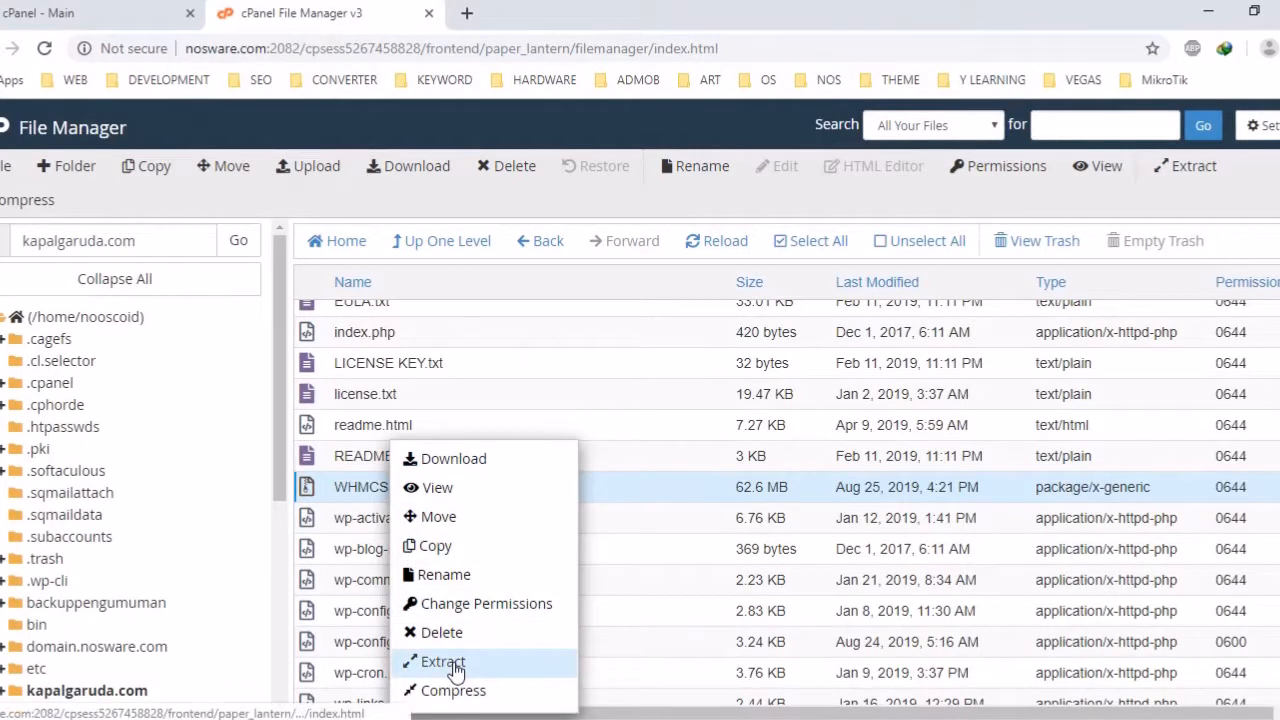
pyautogui.click(450, 662)
pyautogui.click(785, 512)
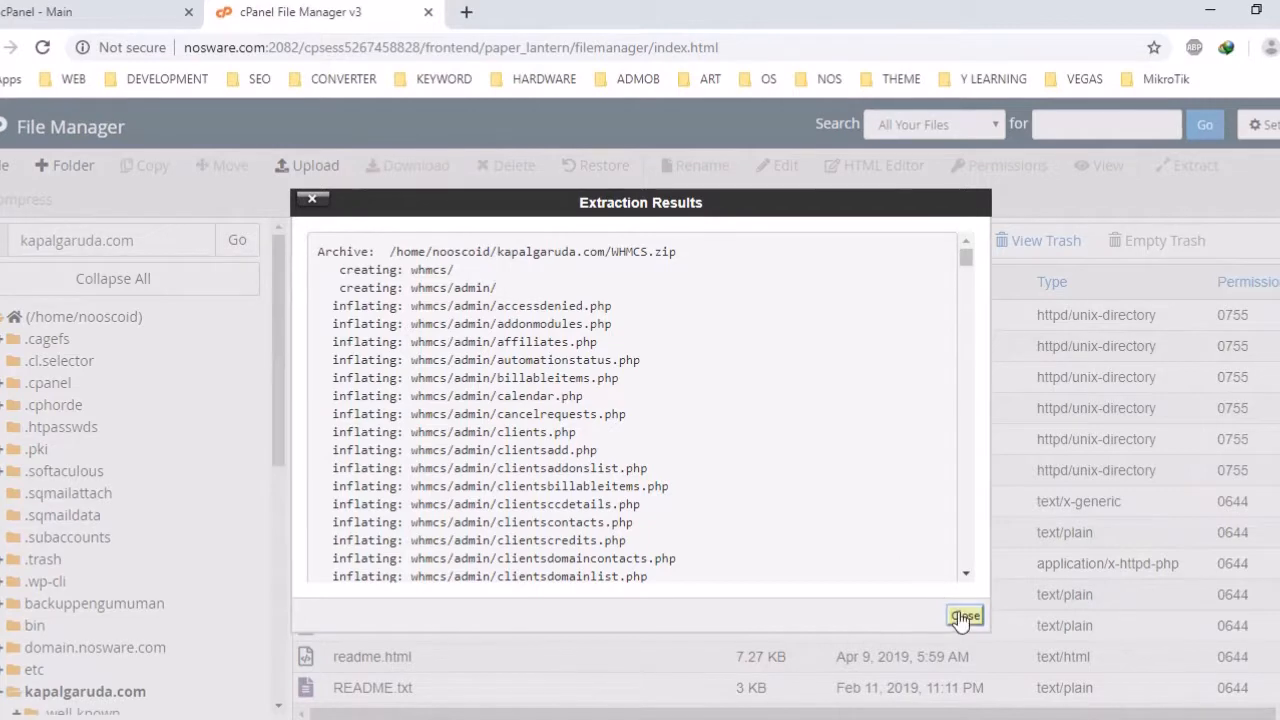
pyautogui.click(965, 615)
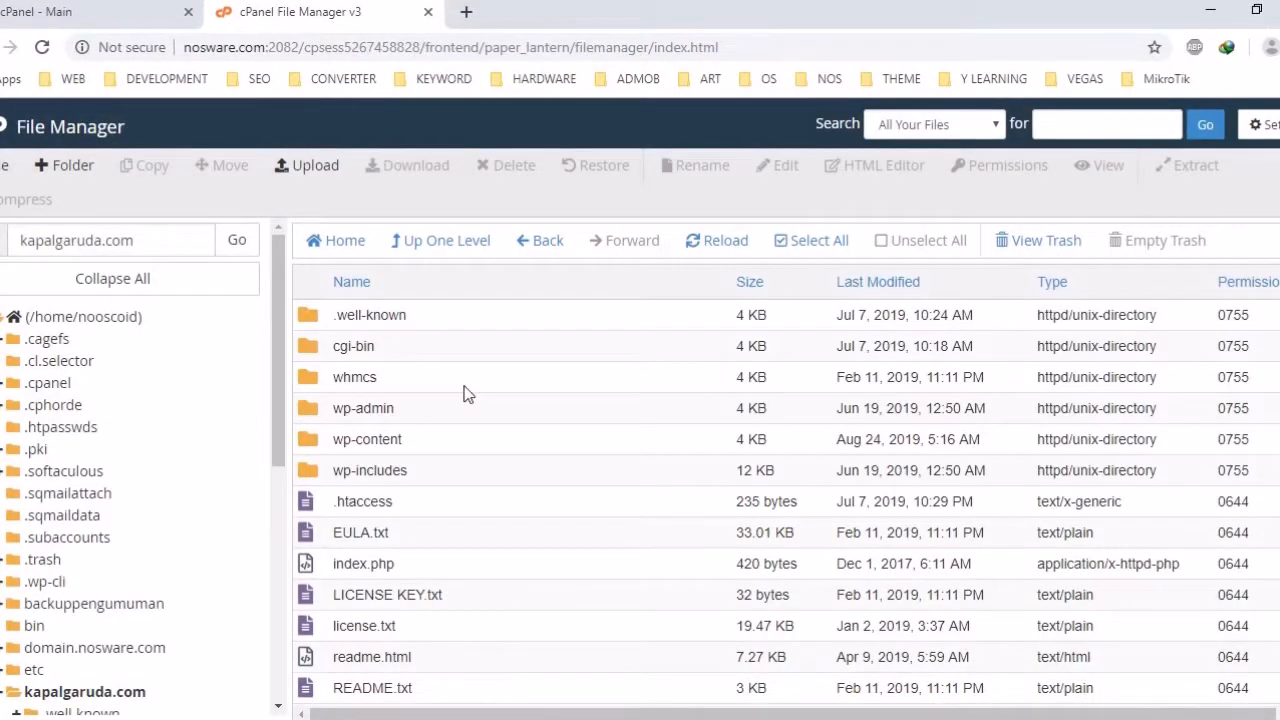
pyautogui.doubleClick(314, 377)
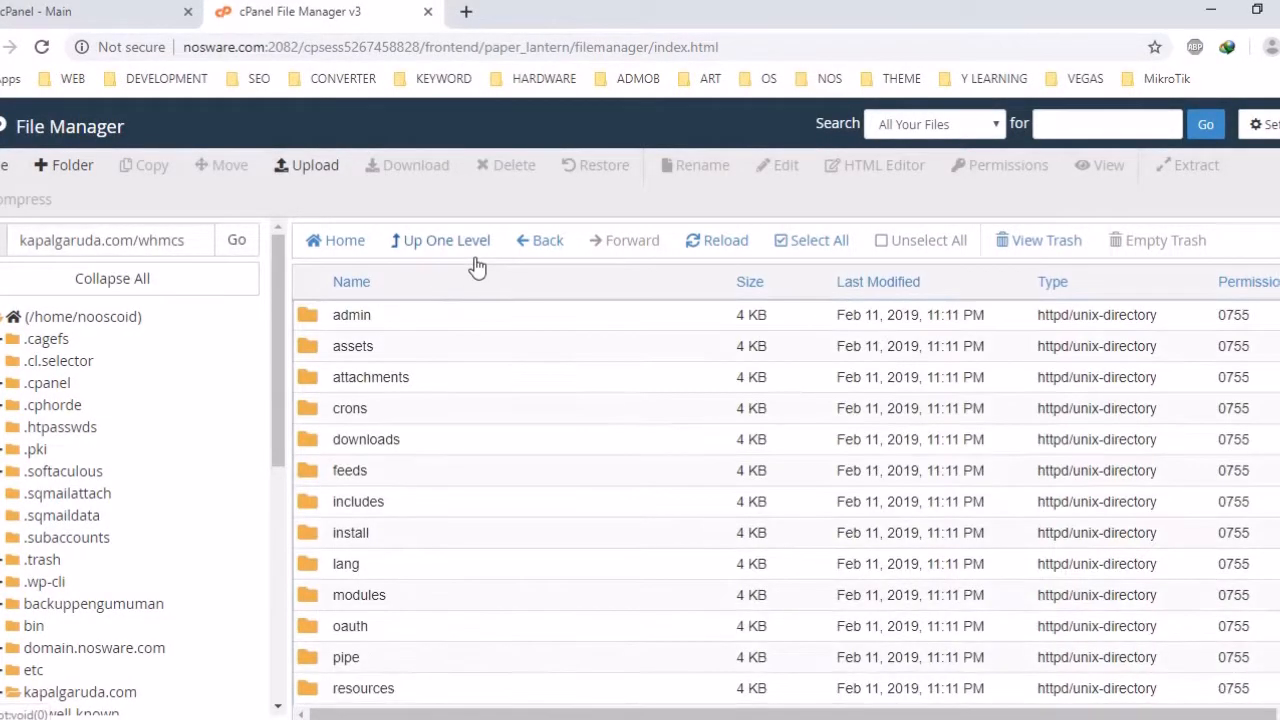
pyautogui.click(470, 245)
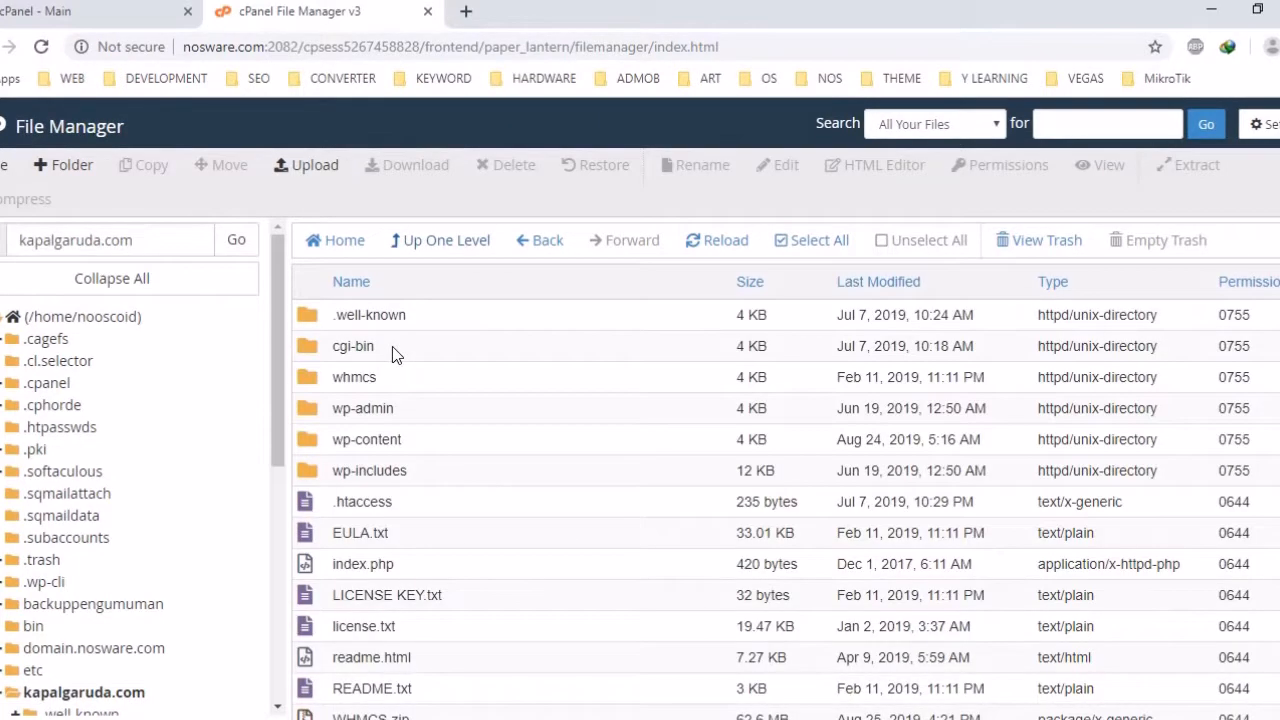
pyautogui.click(468, 14)
pyautogui.write('htt')
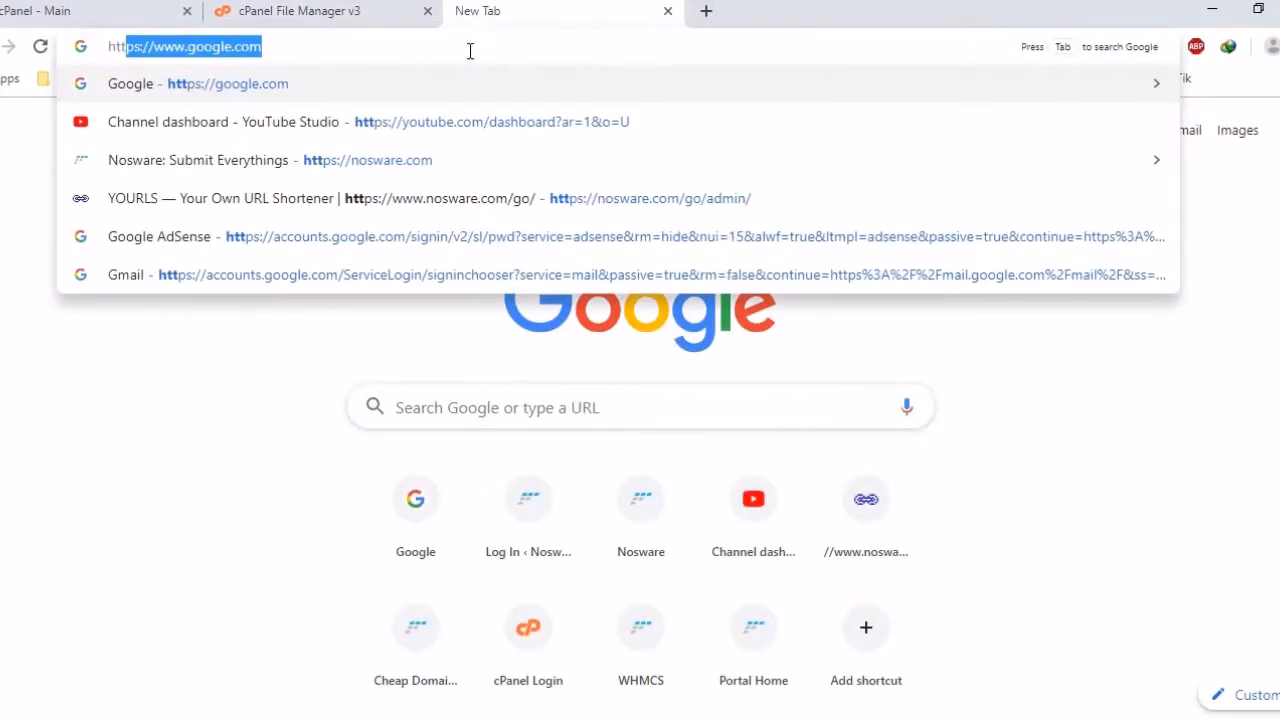
pyautogui.write('ps://kapa')
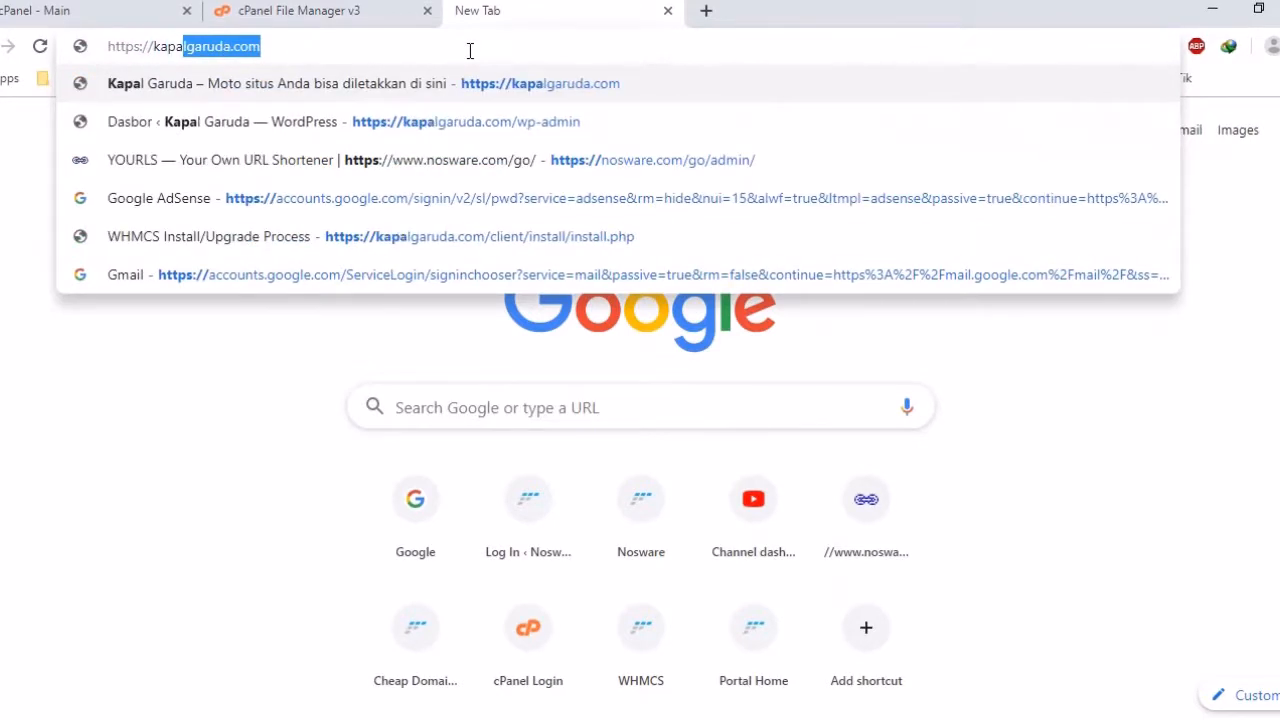
pyautogui.press('Right')
pyautogui.write('/whm')
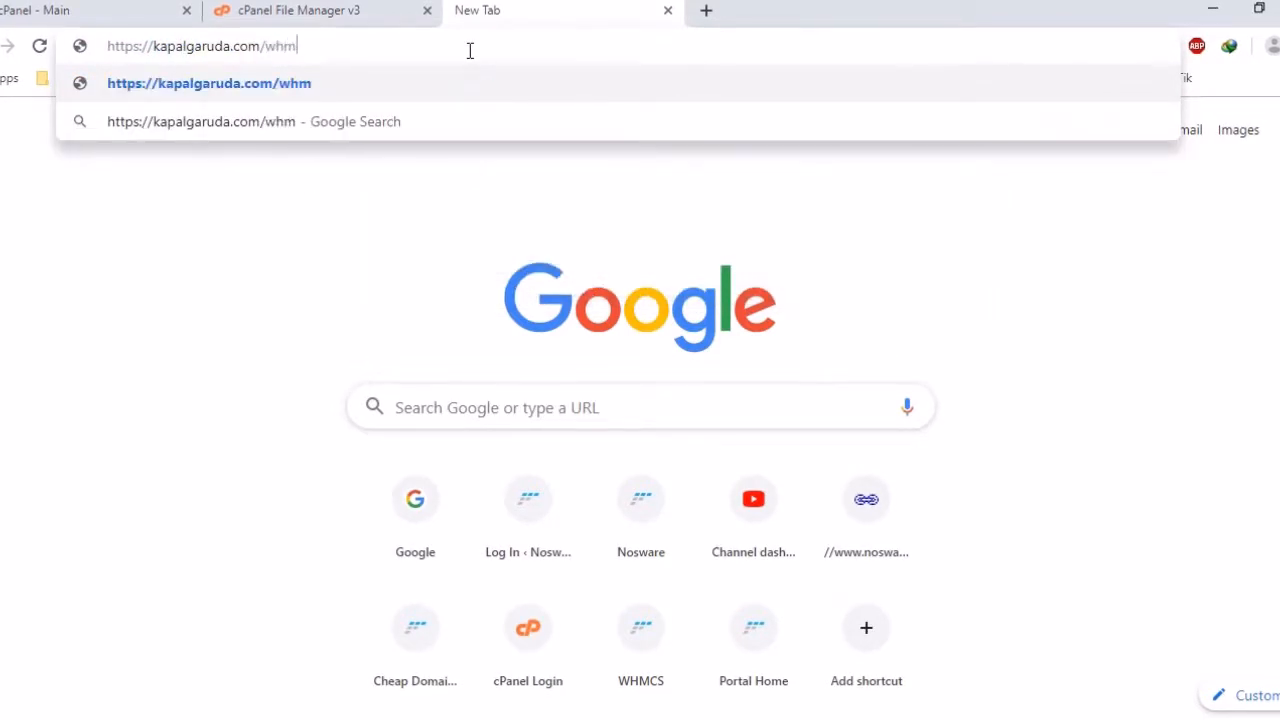
pyautogui.write('cs')
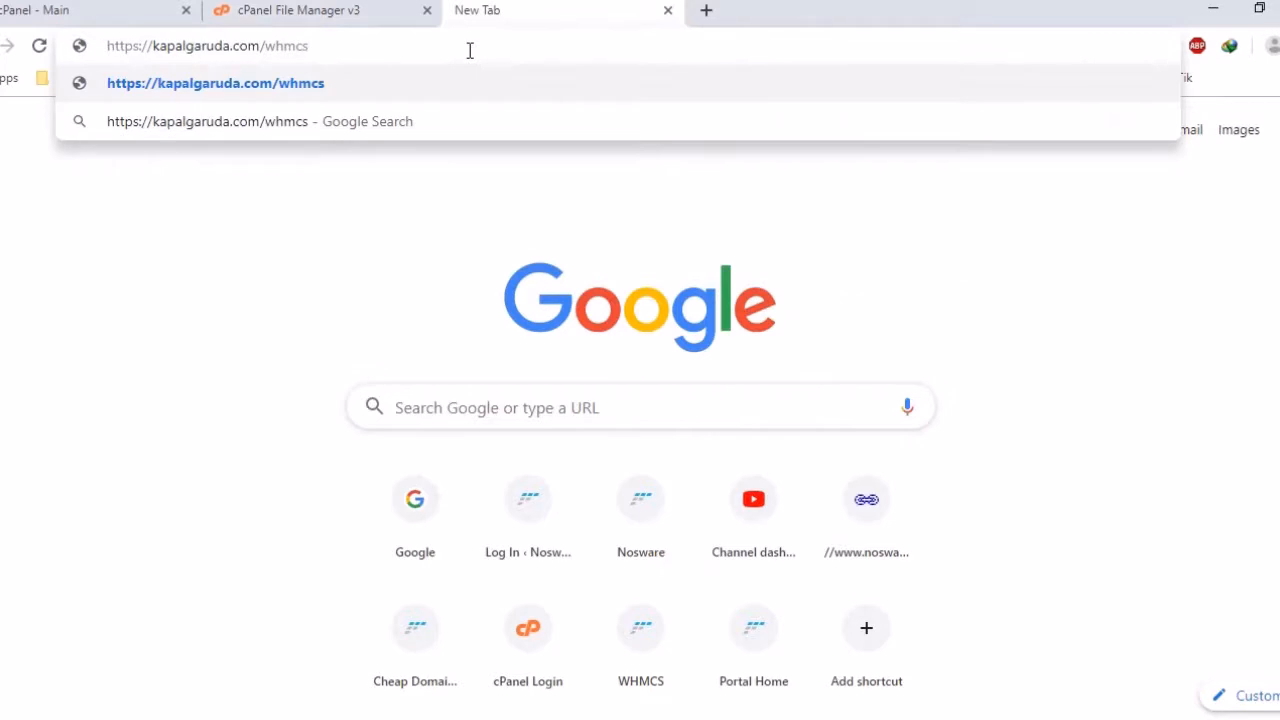
pyautogui.write('/install')
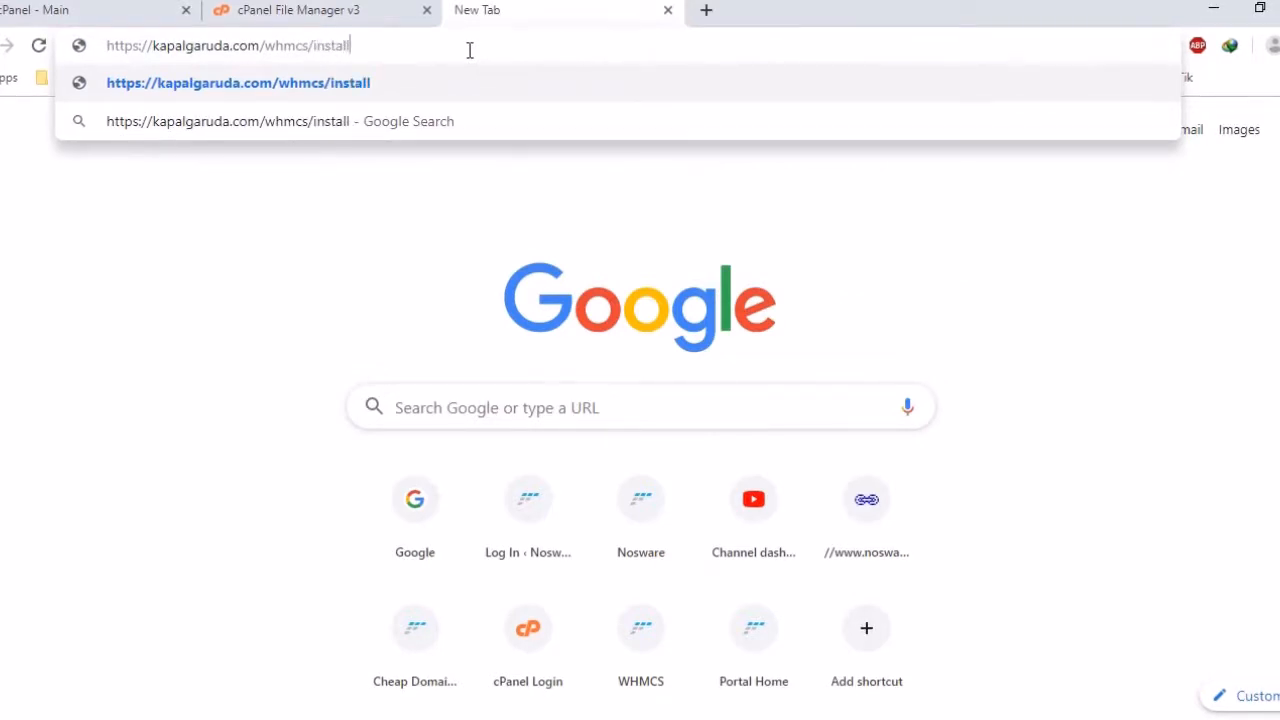
pyautogui.press('Return')
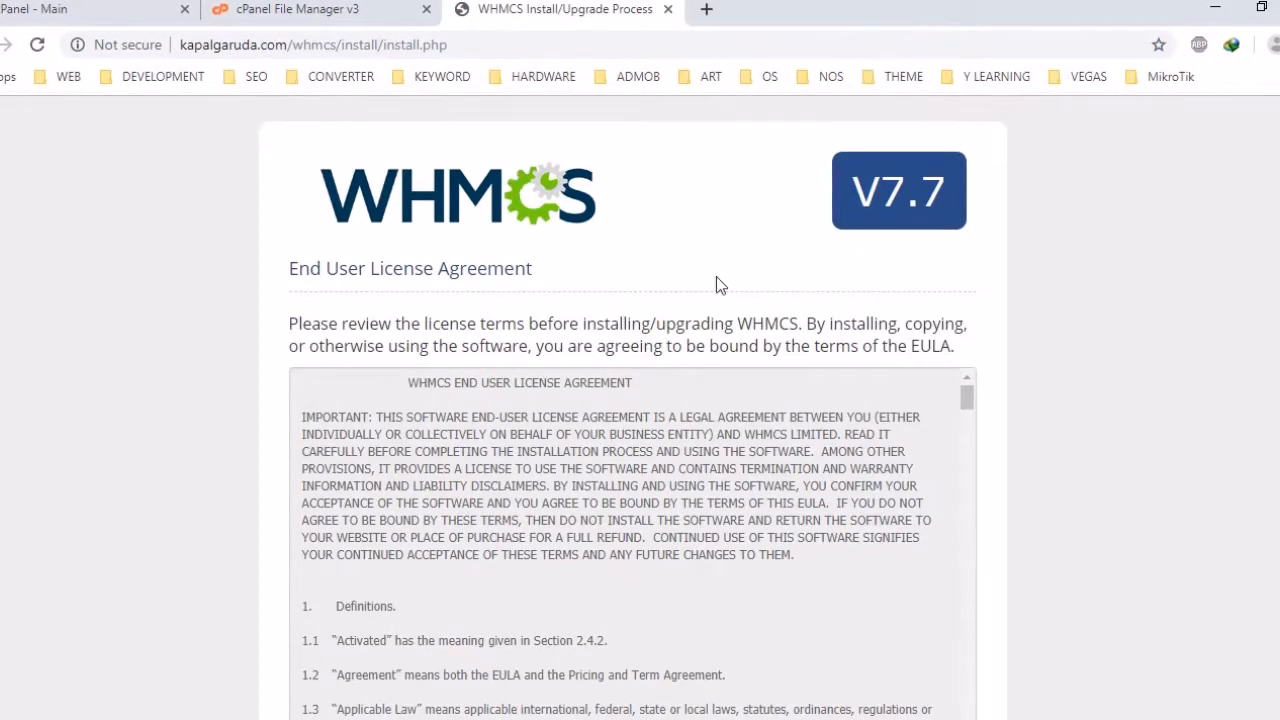
# Scroll through the WHMCS licence agreement and accept it
pyautogui.scroll(-3, 802, 311)
pyautogui.scroll(-10, 802, 311)
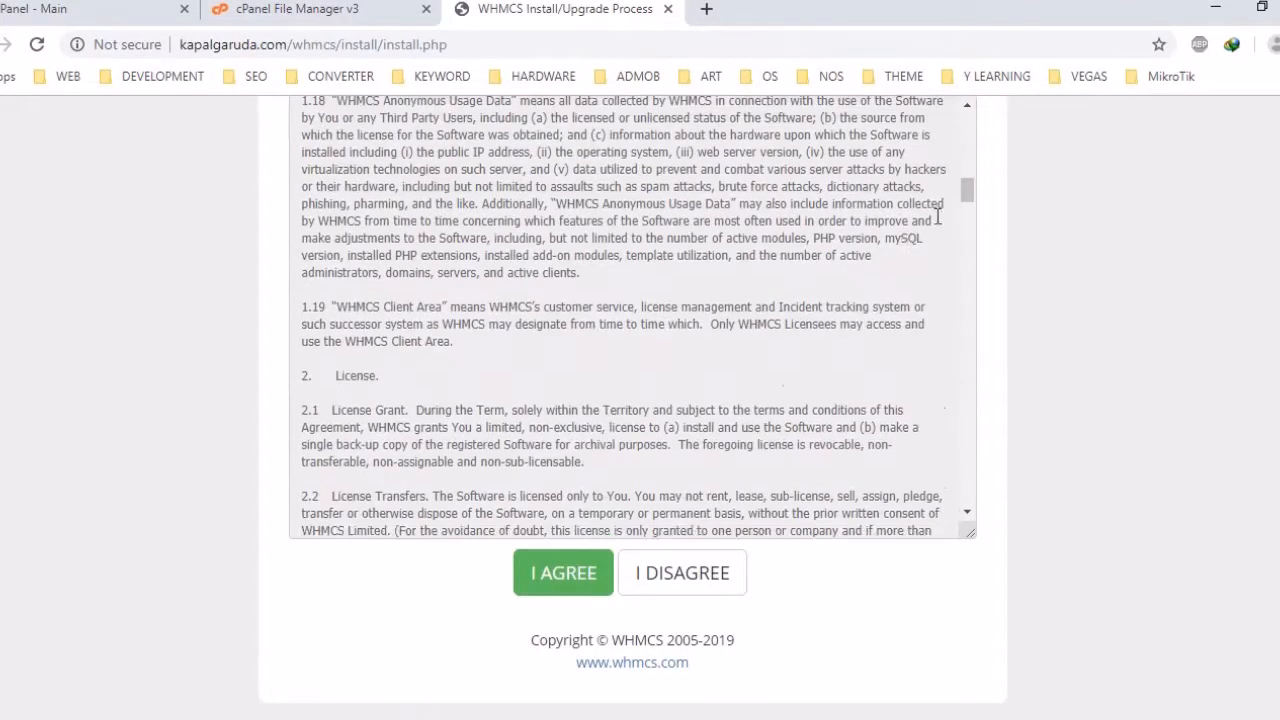
pyautogui.moveTo(968, 192); pyautogui.dragTo(973, 512)
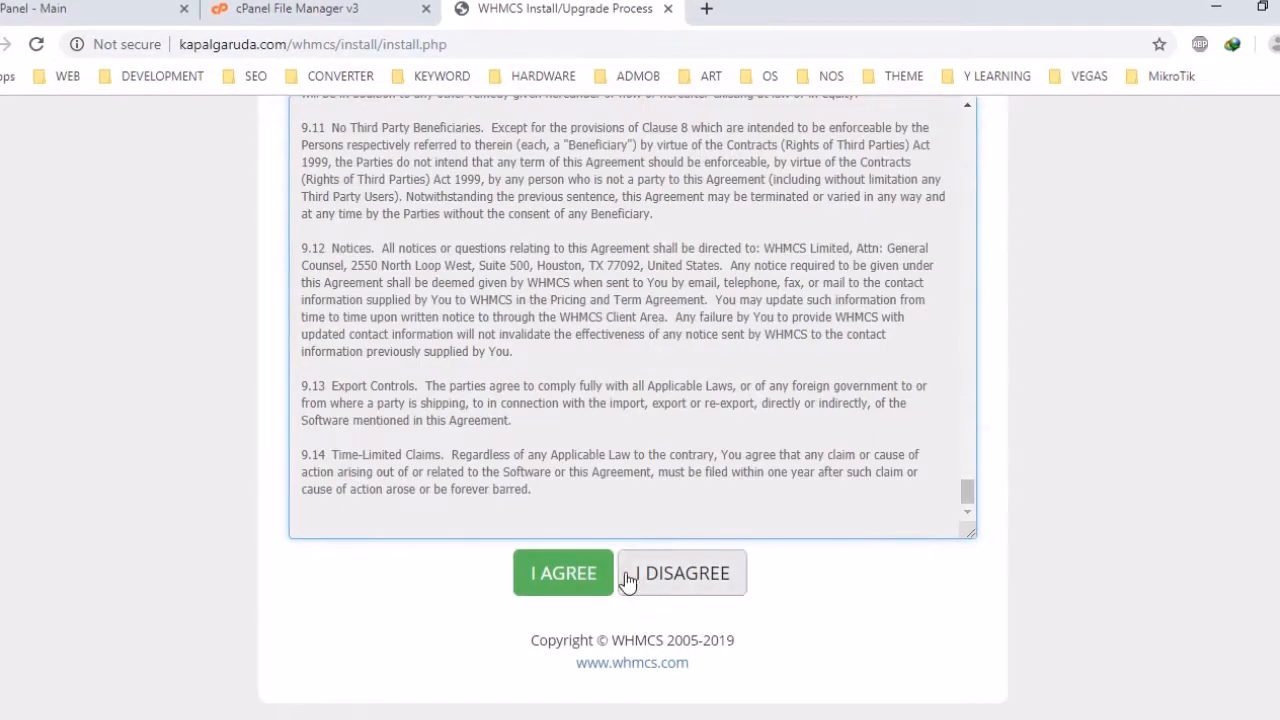
pyautogui.click(583, 585)
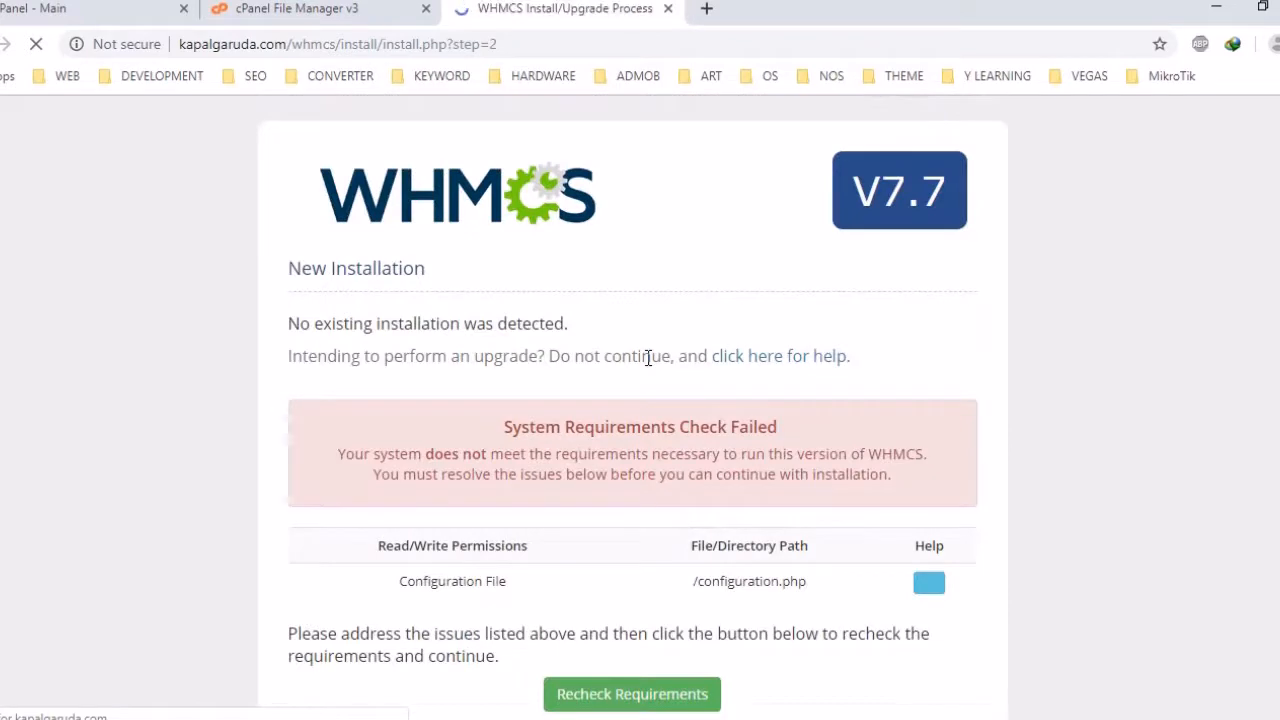
# Check the failed configuration.php requirement, then open the whmcs folder in File Manager
pyautogui.scroll(-2, 648, 358)
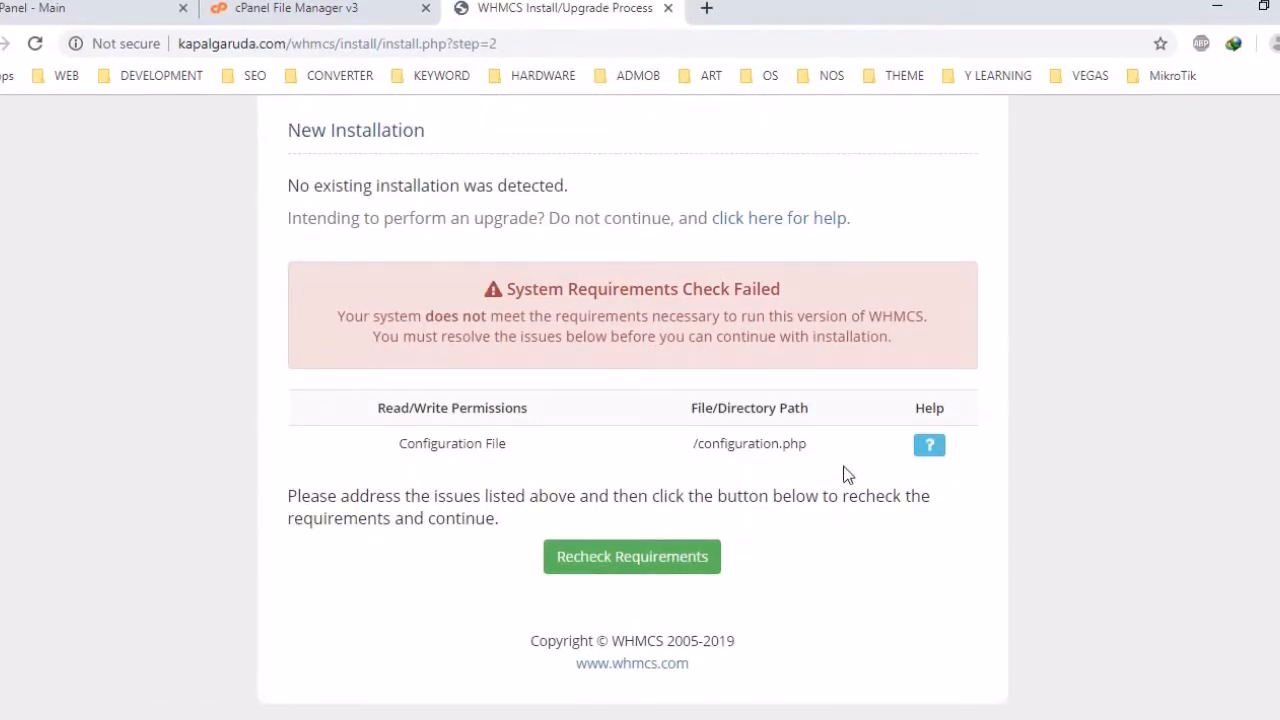
pyautogui.click(345, 10)
pyautogui.doubleClick(306, 378)
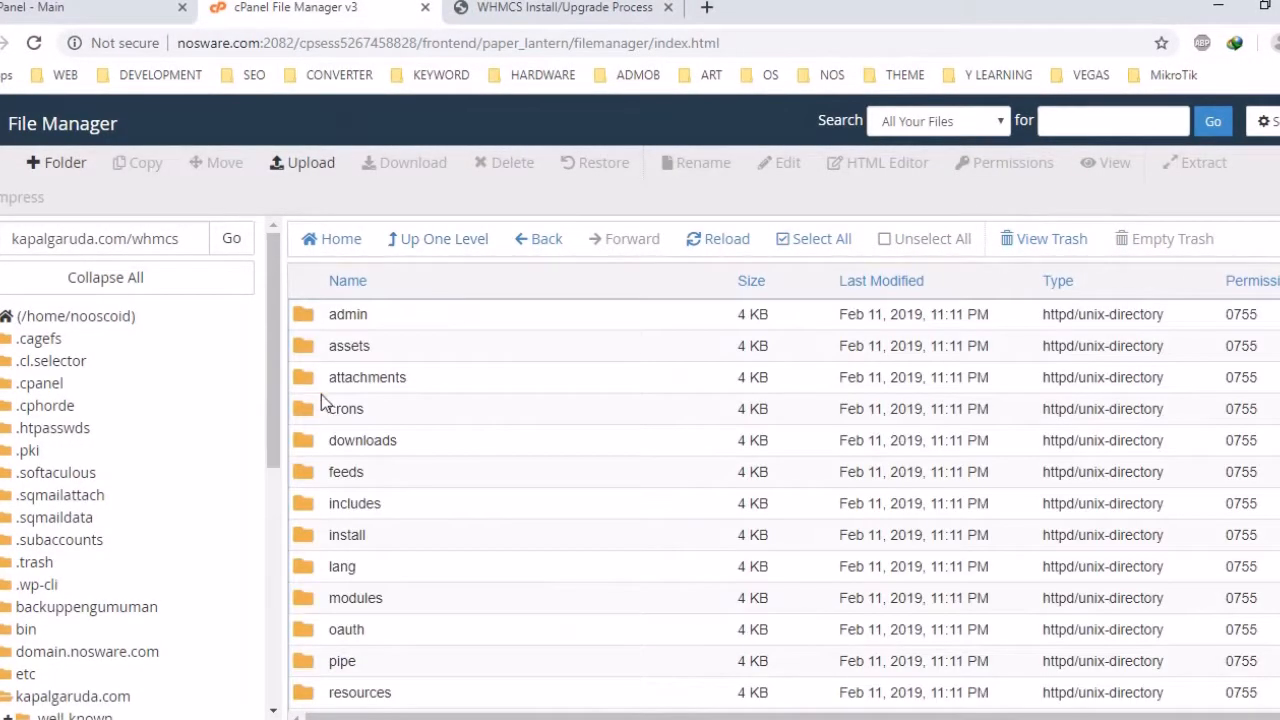
# Rename configuration.php.new to configuration.php in the whmcs folder
pyautogui.scroll(-4, 408, 449)
pyautogui.scroll(-4, 412, 450)
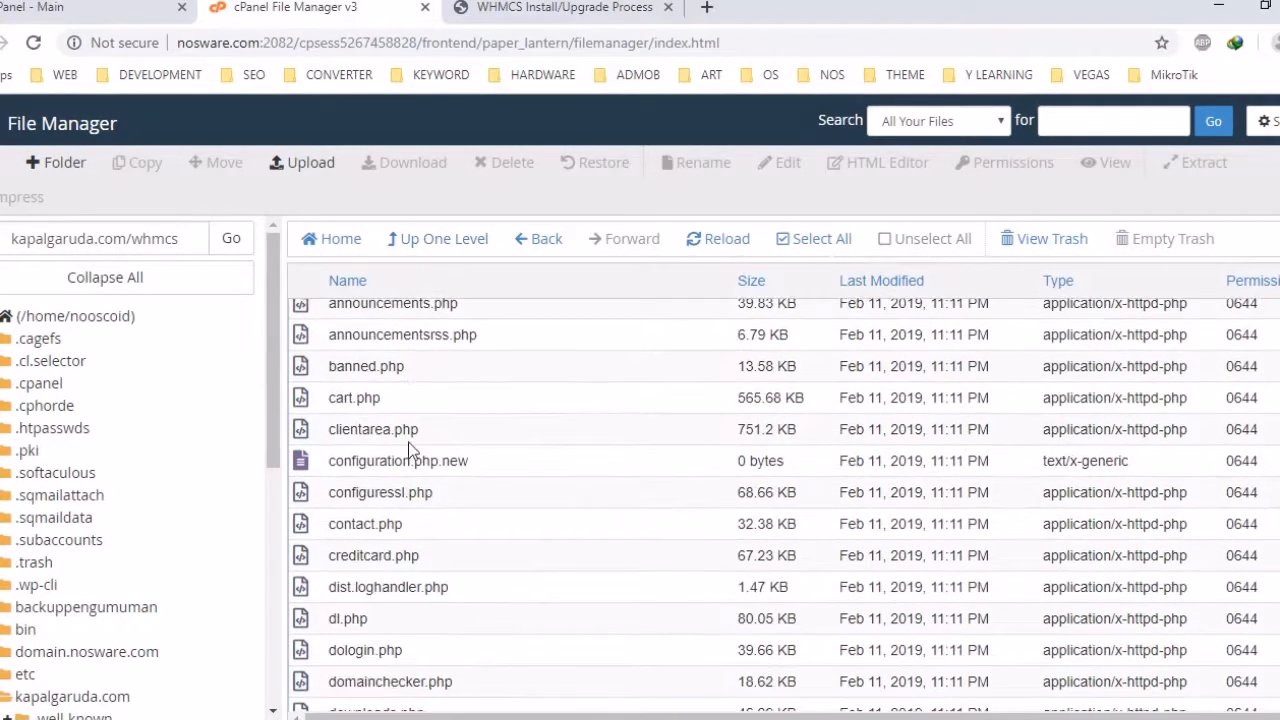
pyautogui.click(419, 470)
pyautogui.rightClick(455, 468)
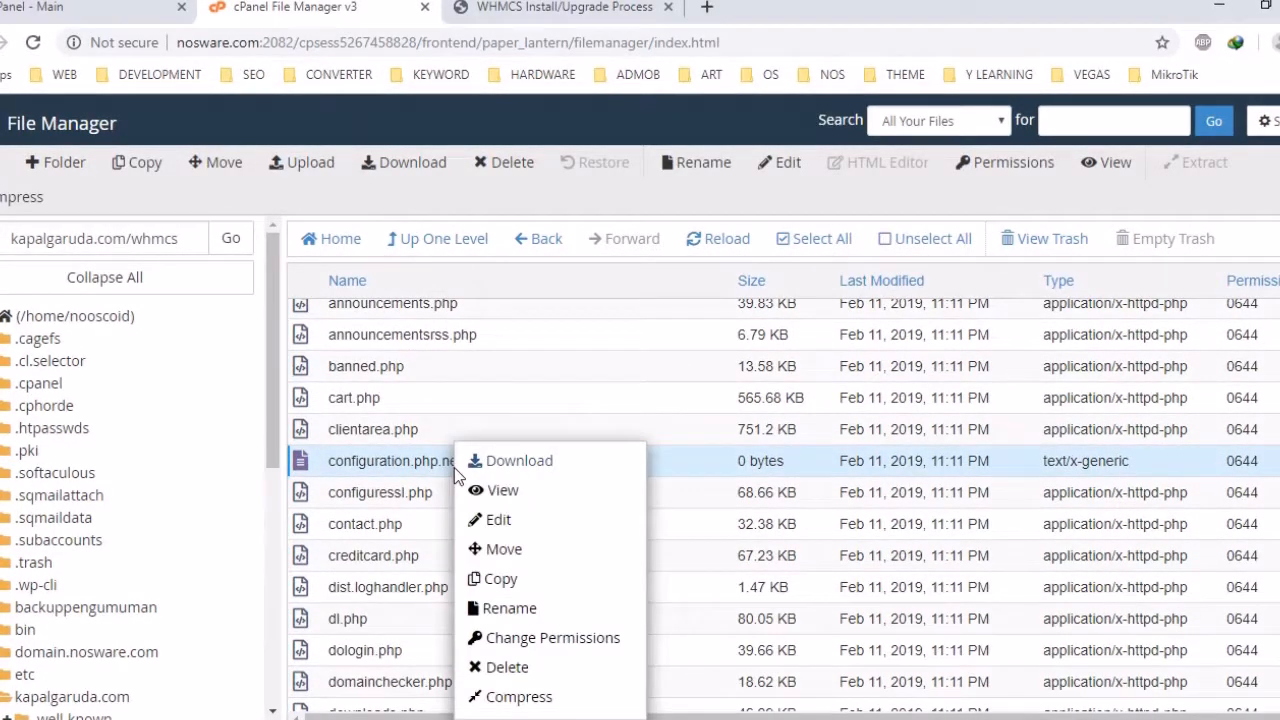
pyautogui.click(497, 608)
pyautogui.click(600, 443)
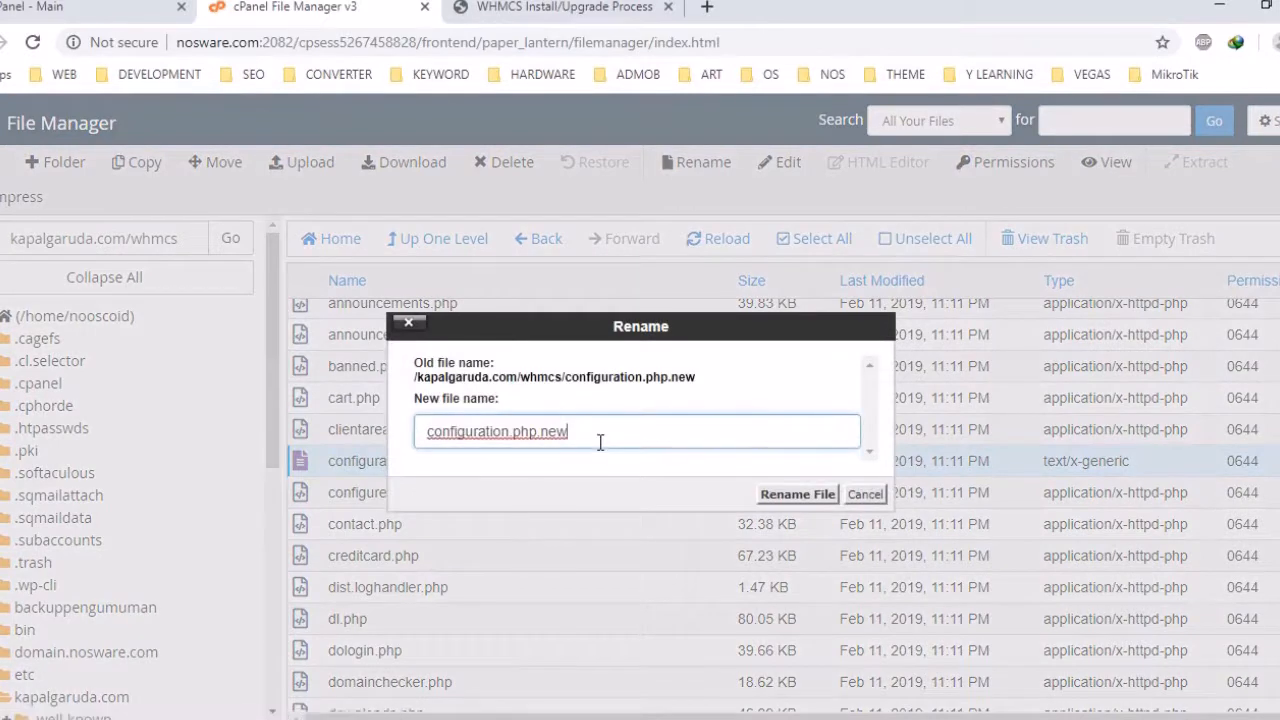
pyautogui.press('BackSpace')
pyautogui.press('BackSpace')
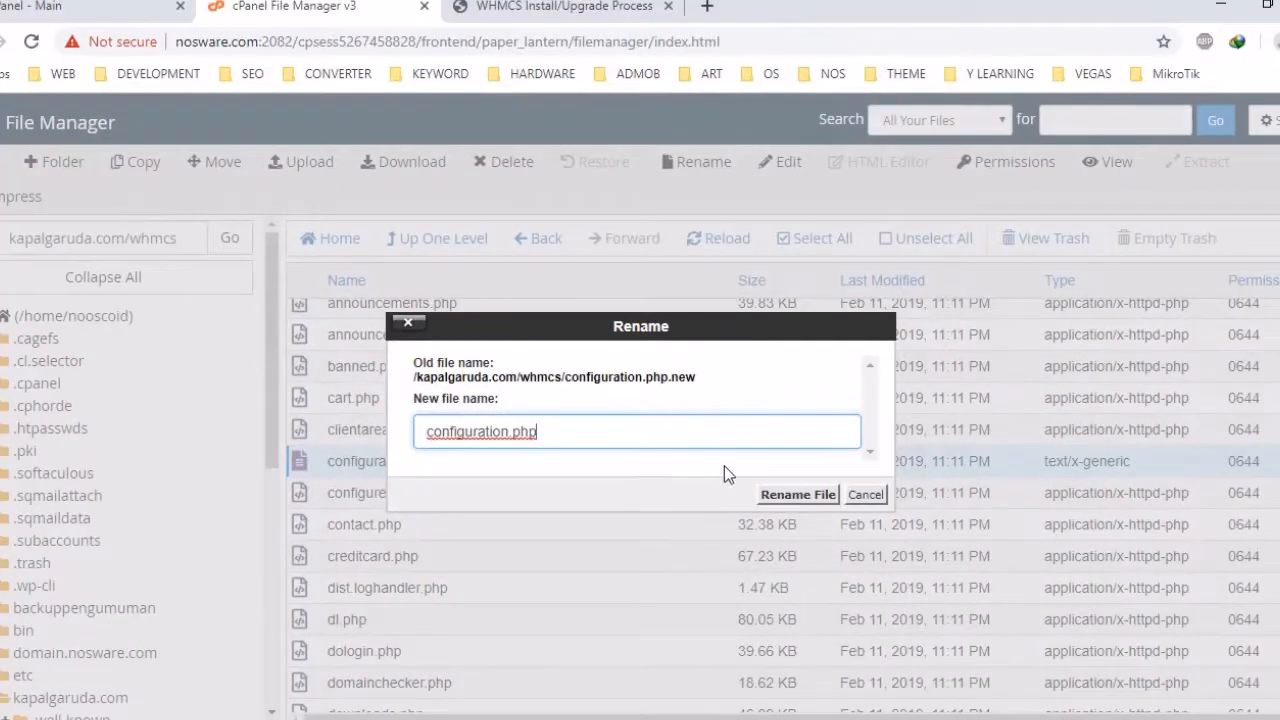
pyautogui.click(771, 494)
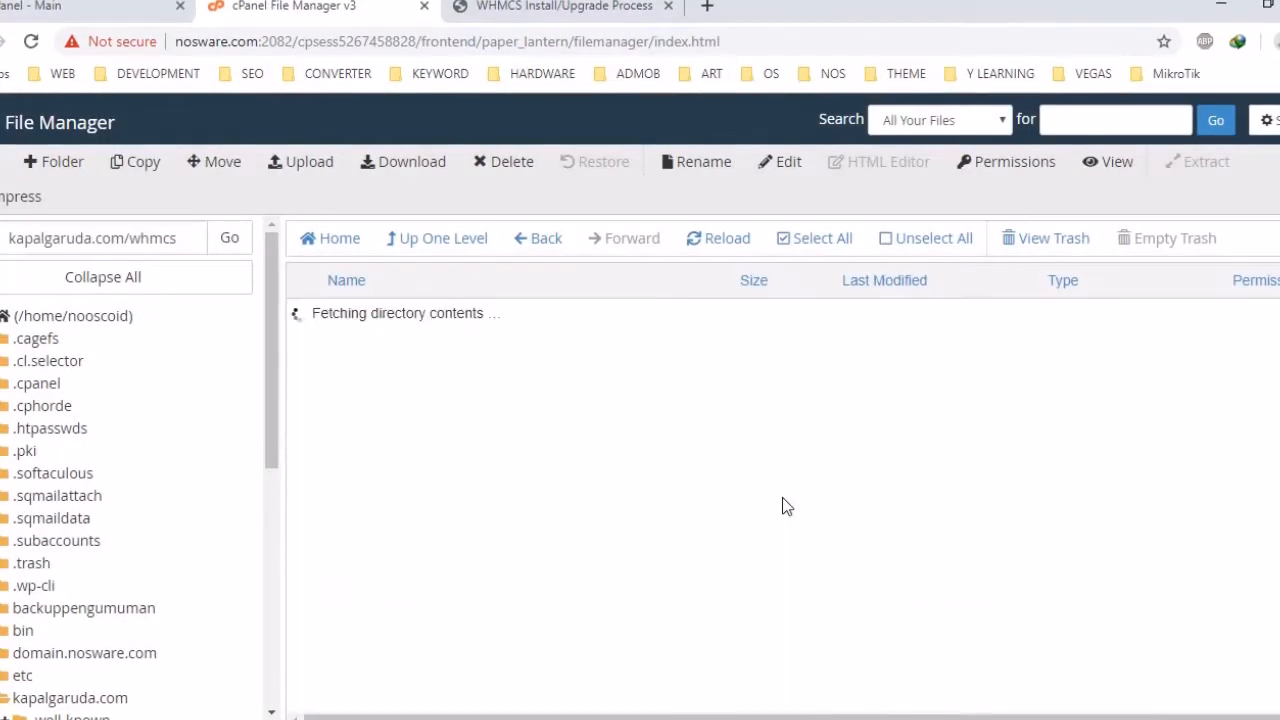
# Select the renamed configuration.php and return to the WHMCS installer
pyautogui.scroll(-6, 711, 503)
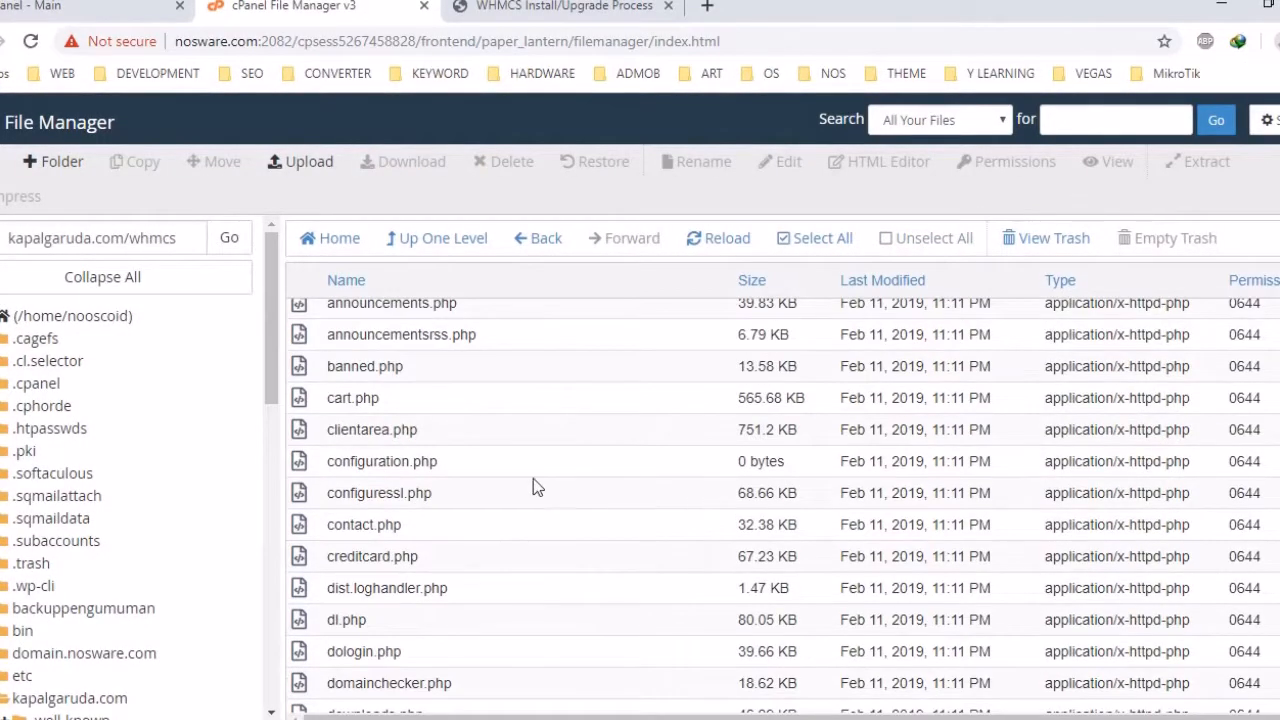
pyautogui.click(527, 466)
pyautogui.hotkey('ctrl', 'Tab')
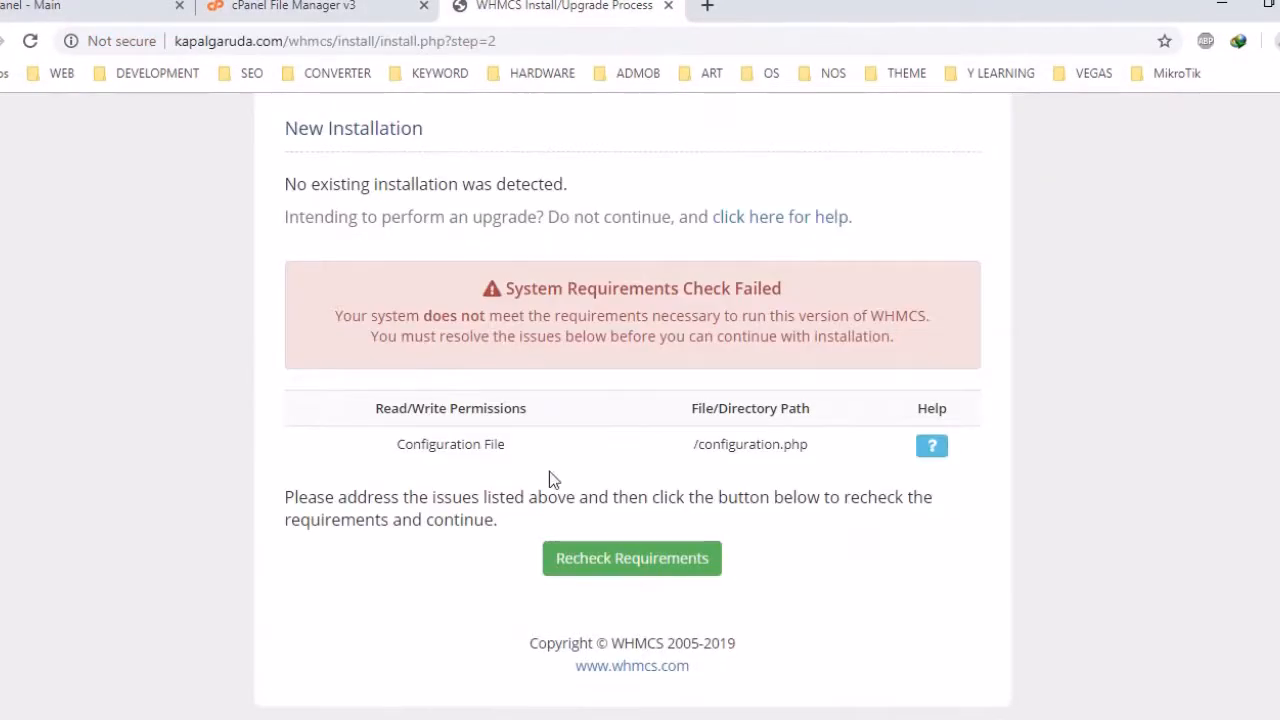
# Recheck the system requirements until they pass, then begin the new WHMCS installation
pyautogui.click(612, 560)
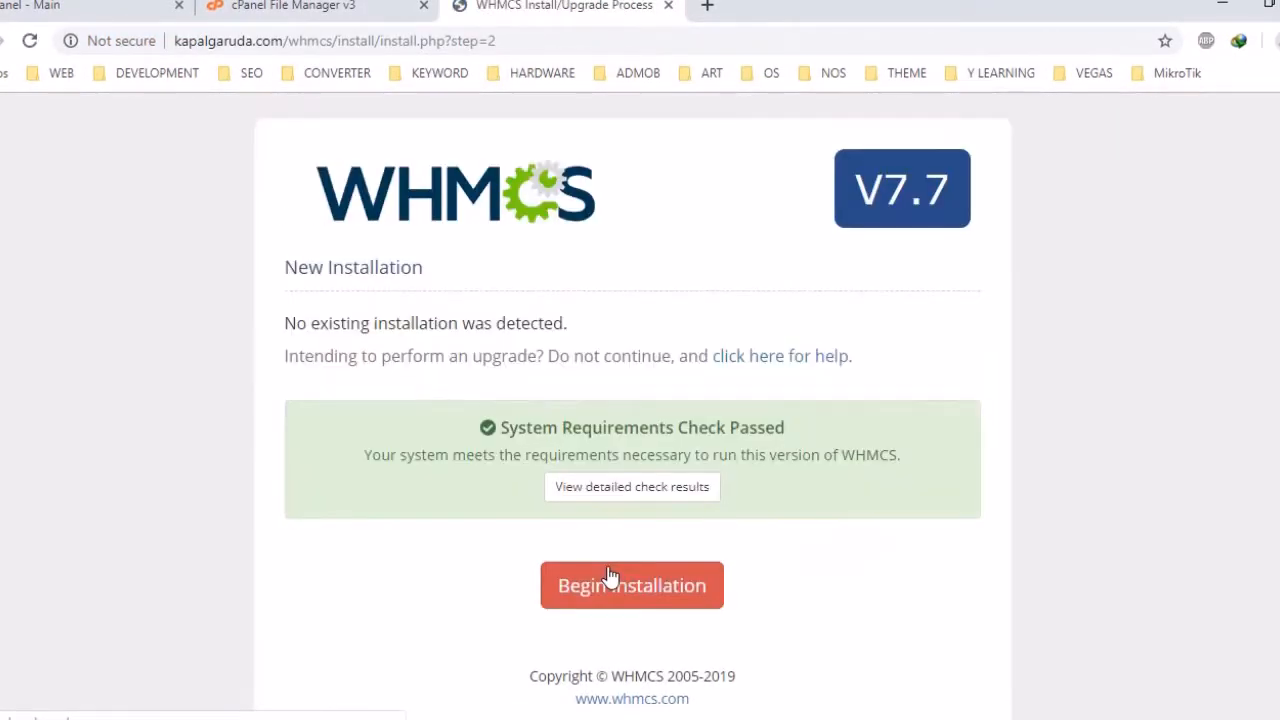
pyautogui.scroll(-1, 700, 300)
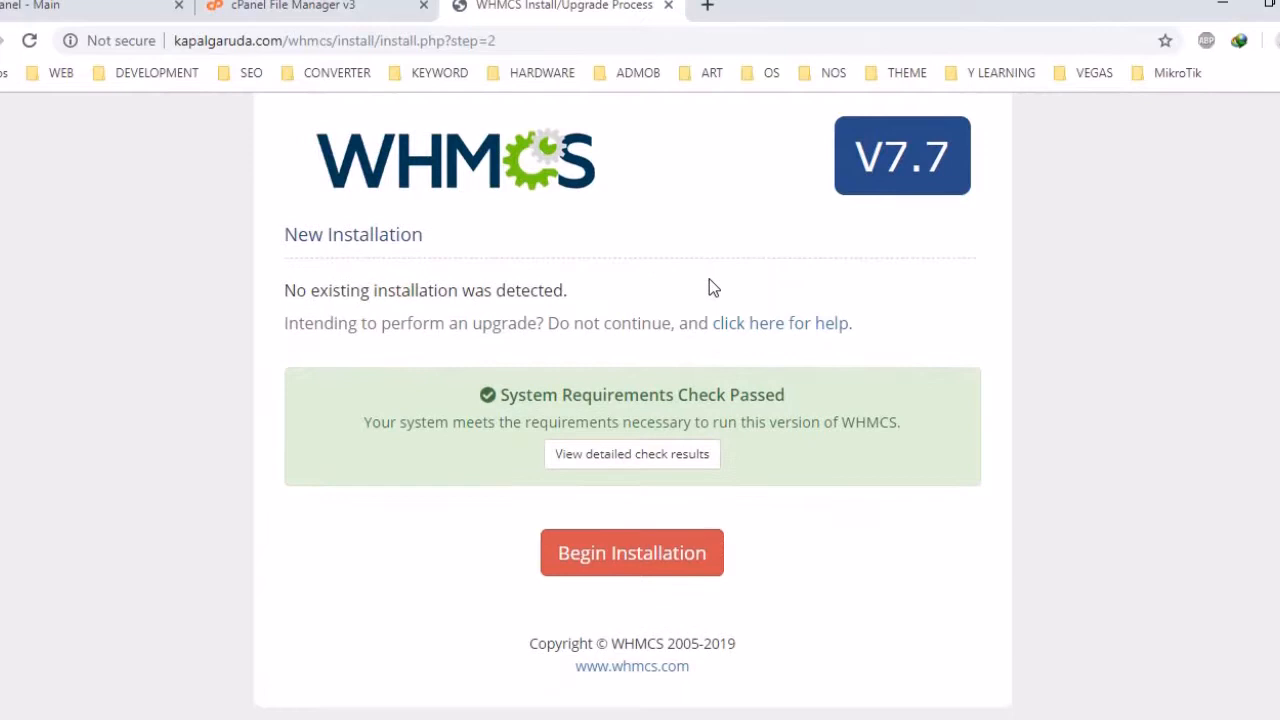
pyautogui.click(680, 555)
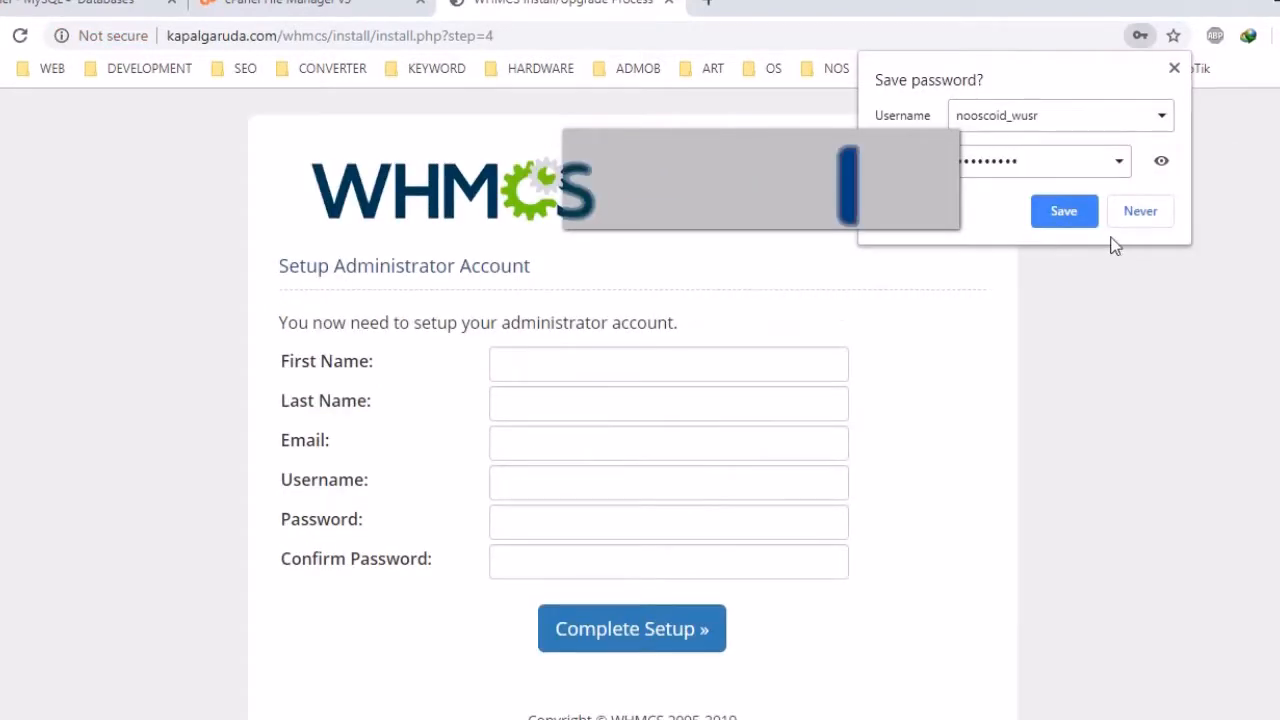
# Enter the administrator's first name, last name, e-mail address and username
pyautogui.click(1140, 213)
pyautogui.click(705, 371)
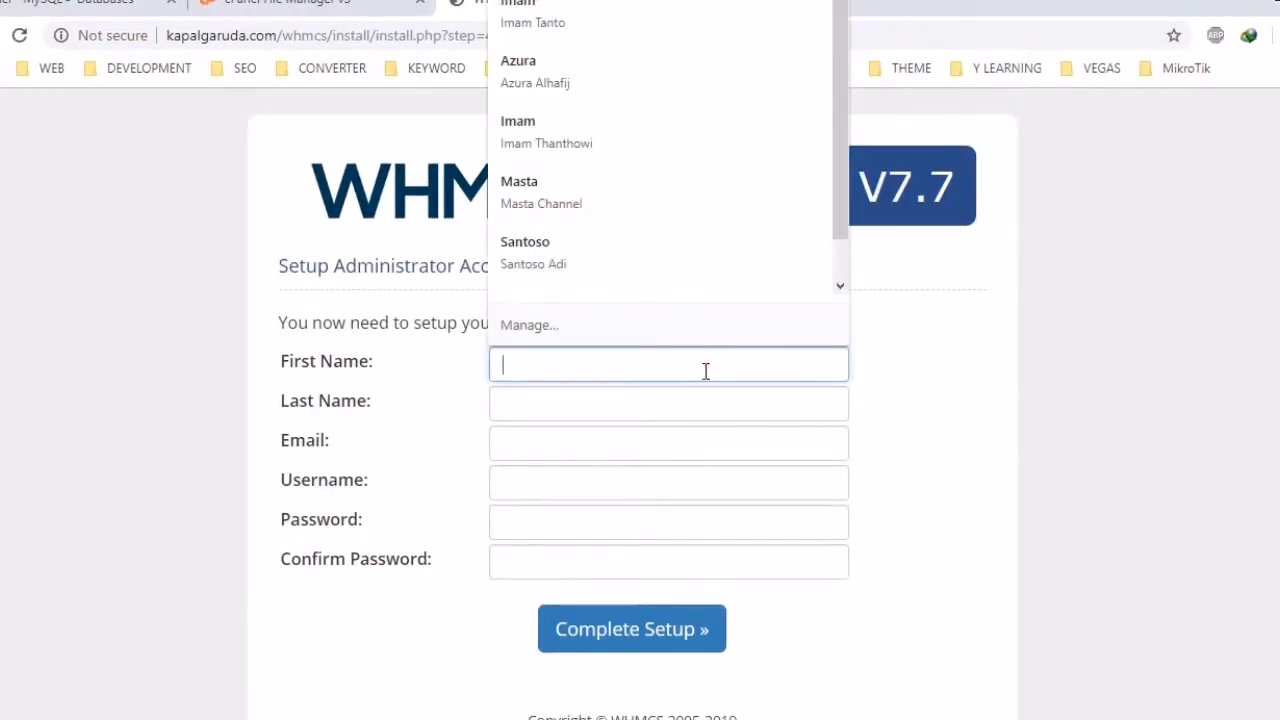
pyautogui.write('Nosware')
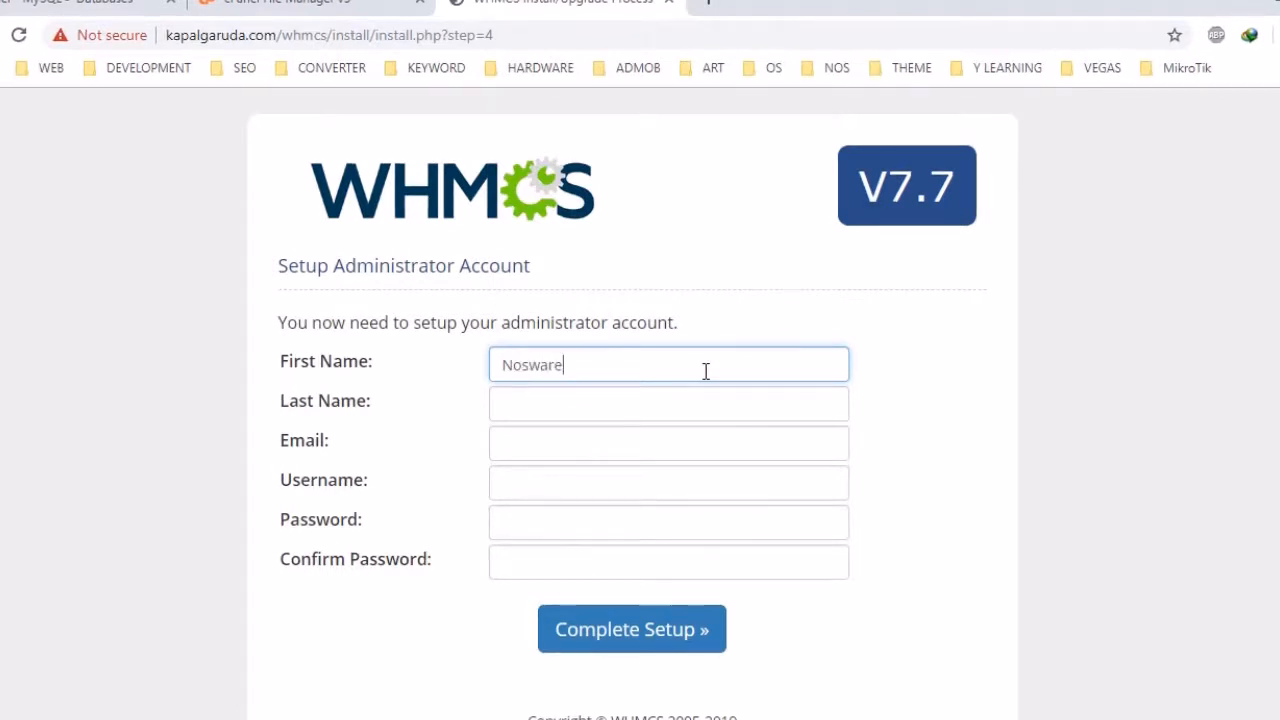
pyautogui.press('Tab')
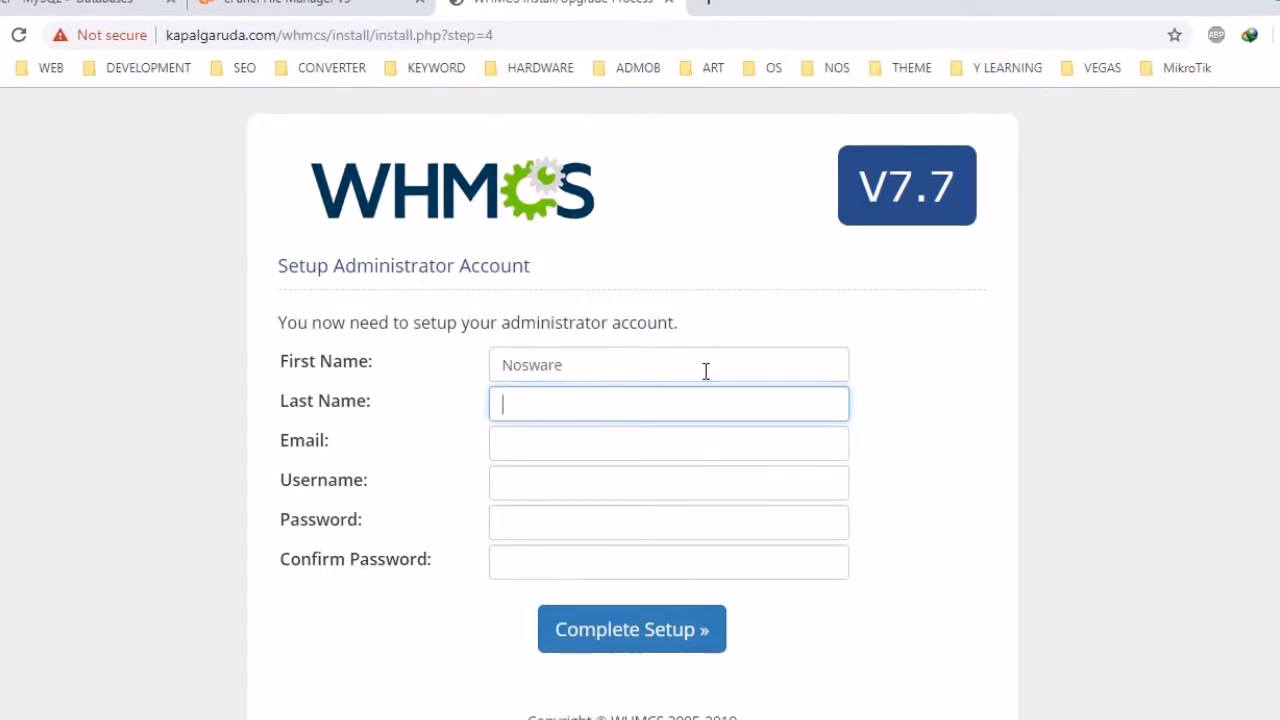
pyautogui.write('Inc')
pyautogui.press('Tab')
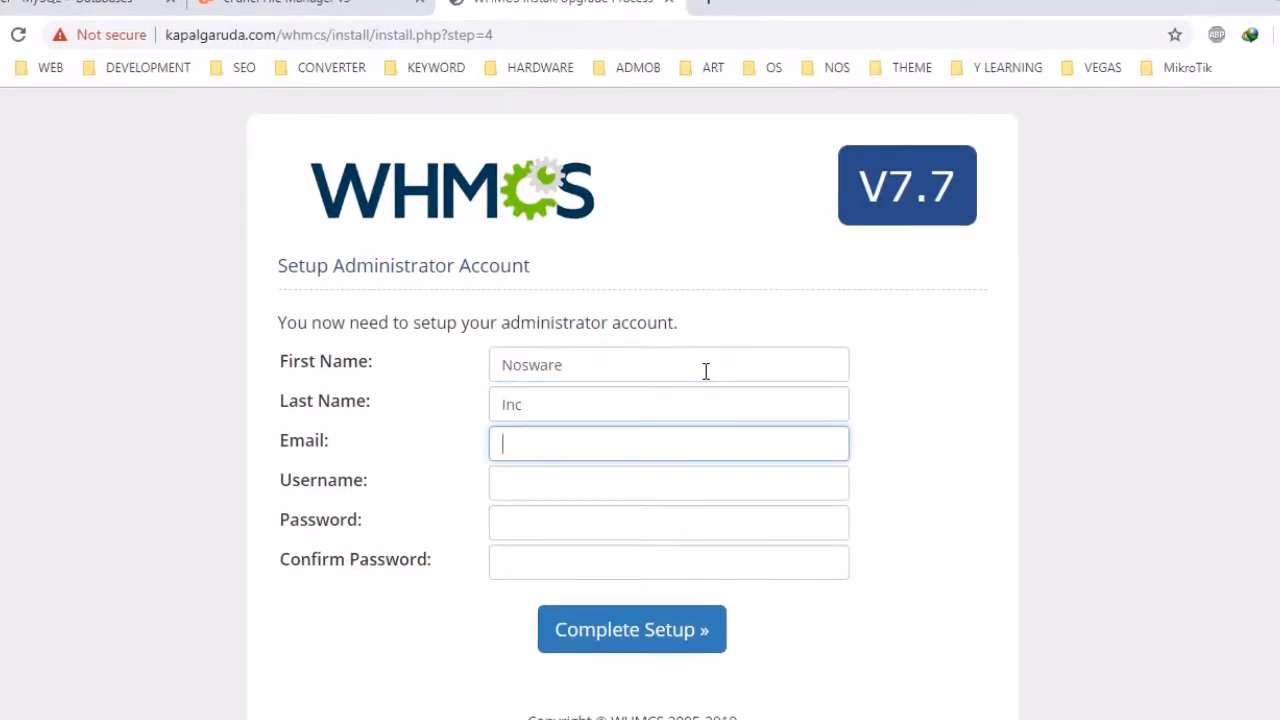
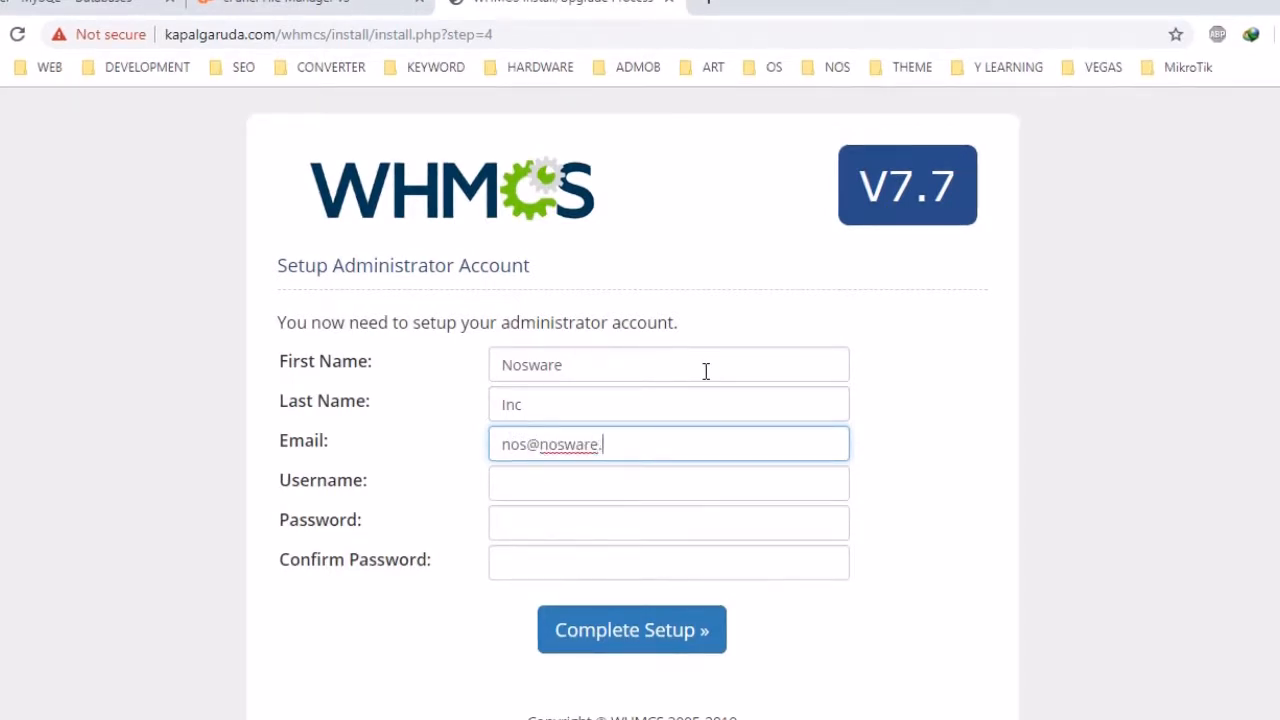
pyautogui.press('Tab')
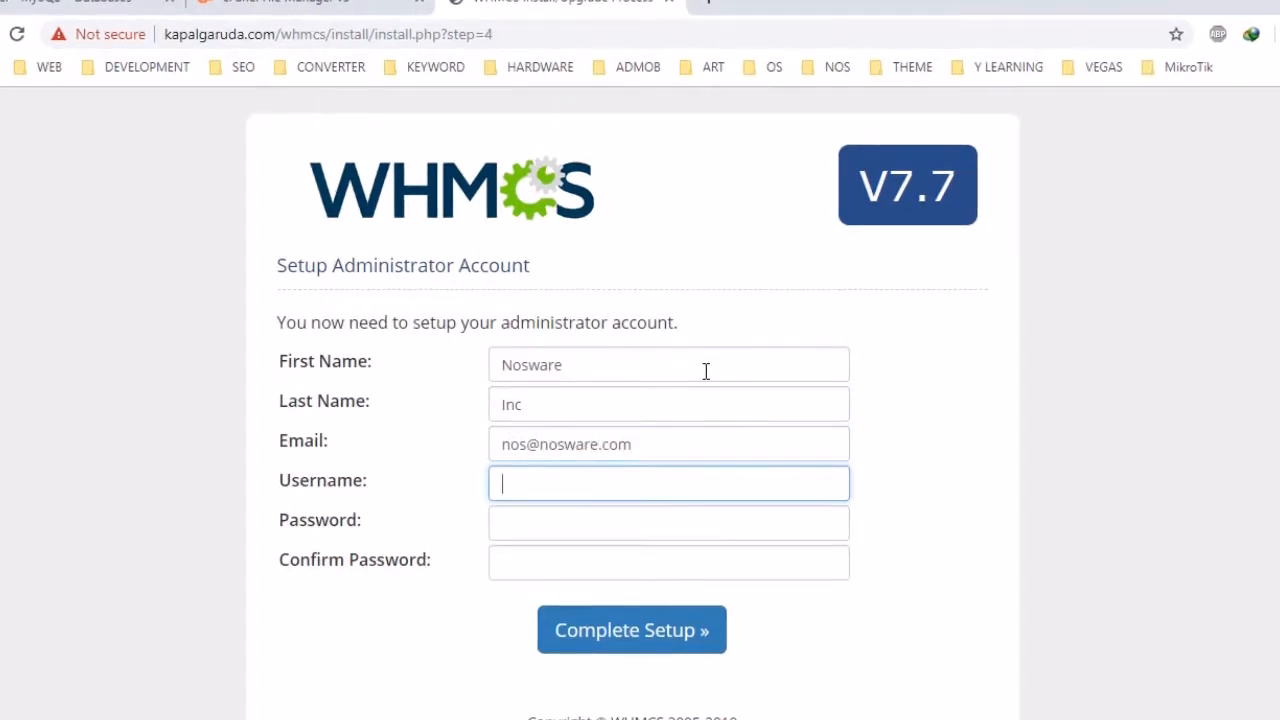
pyautogui.write('noswa')
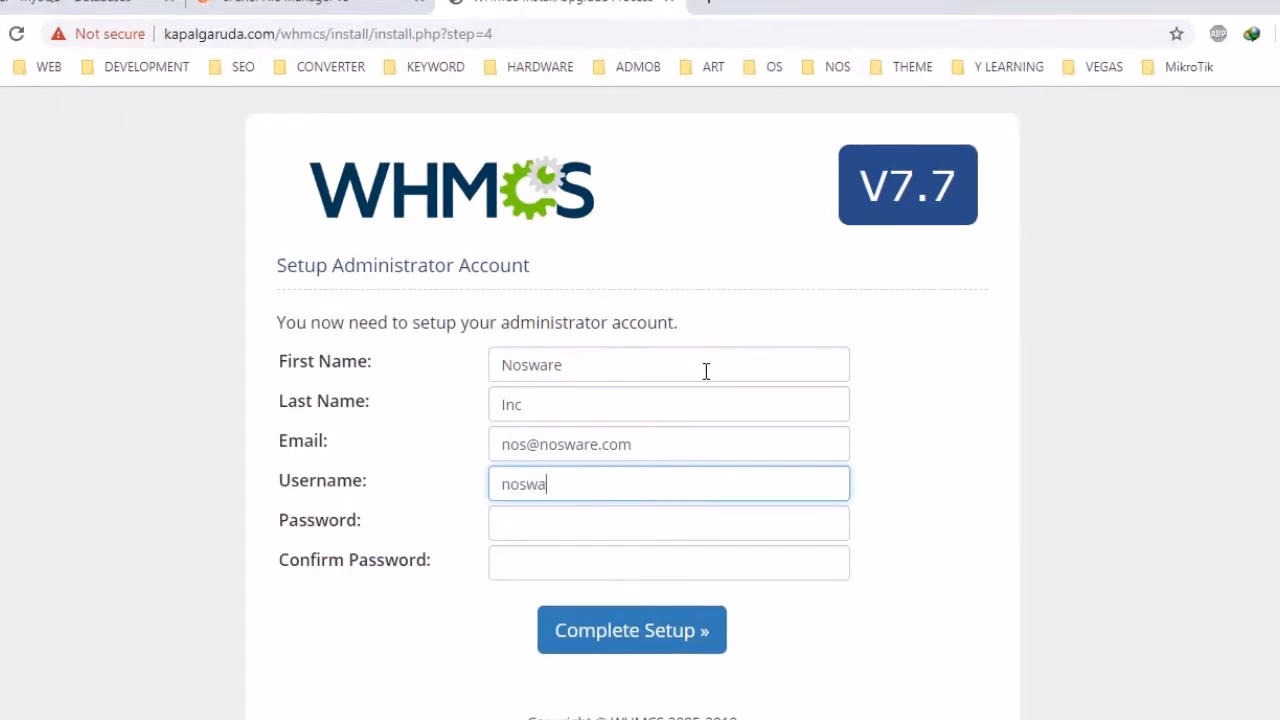
pyautogui.write('re')
# Enter the administrator password and its confirmation
pyautogui.press('Tab')
pyautogui.write('••••')
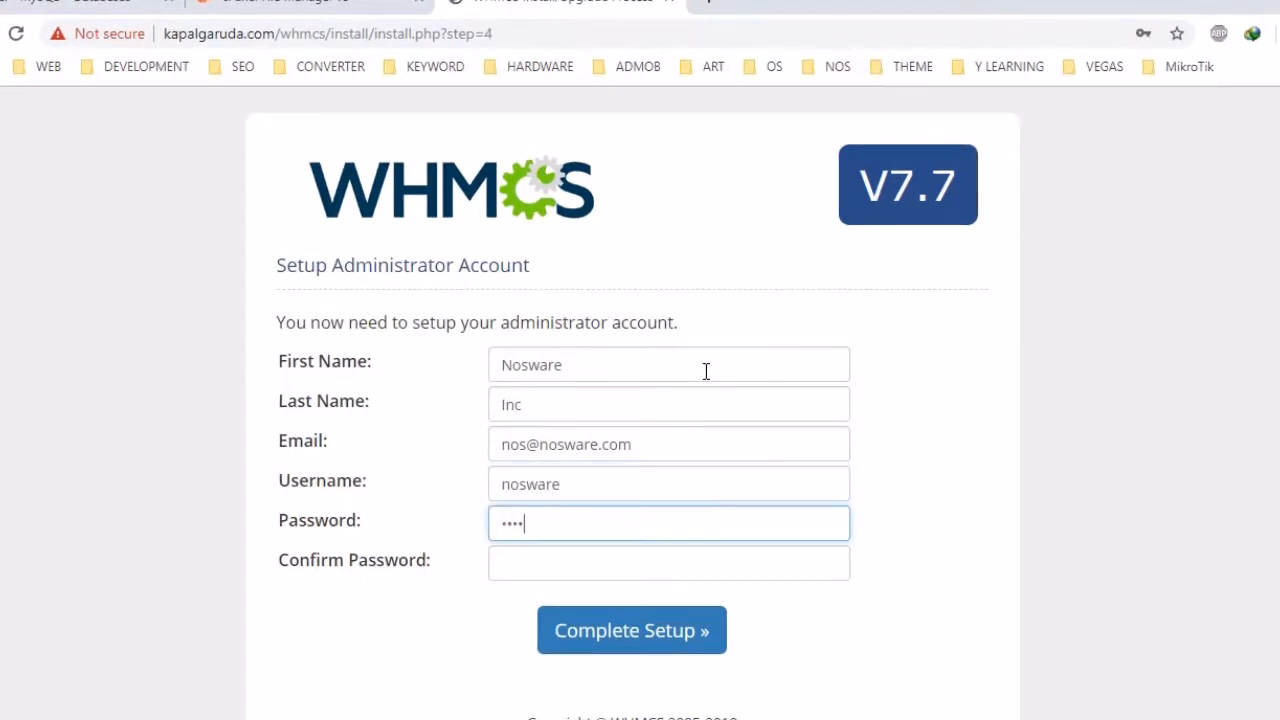
pyautogui.press('BackSpace')
pyautogui.press('BackSpace')
pyautogui.press('BackSpace')
pyautogui.press('BackSpace')
pyautogui.write('••')
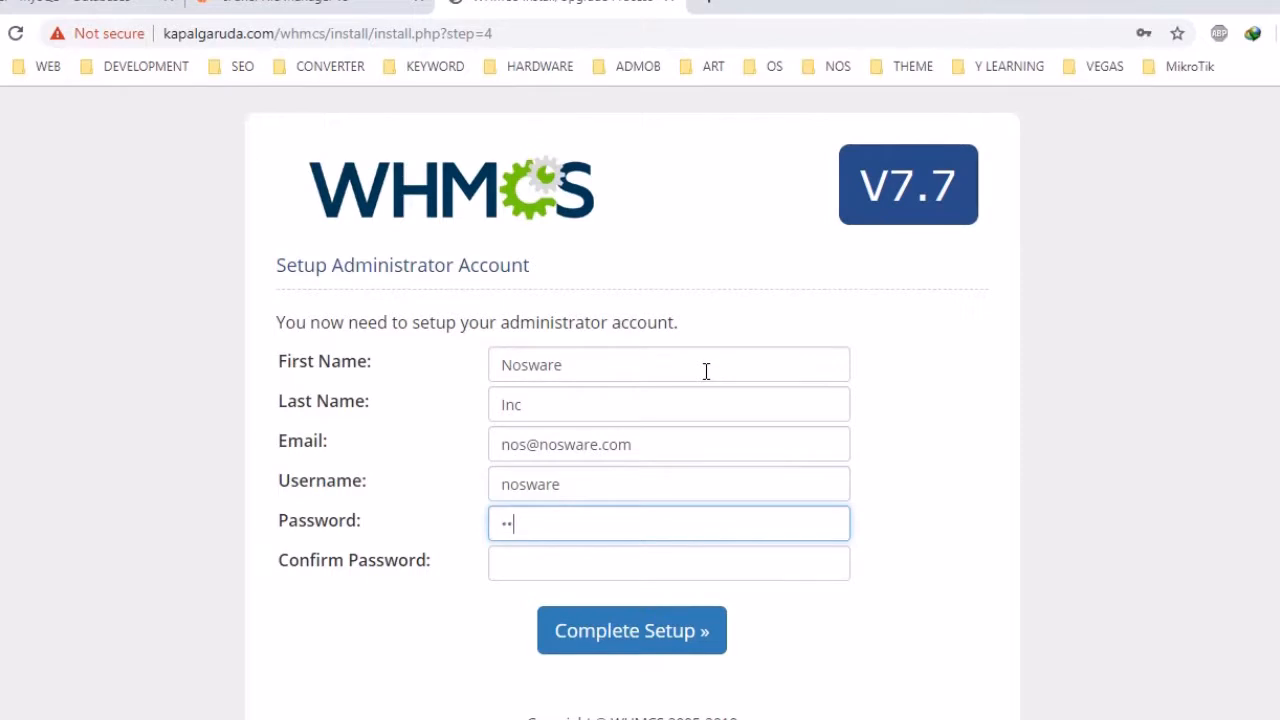
pyautogui.write('•••••')
pyautogui.press('Tab')
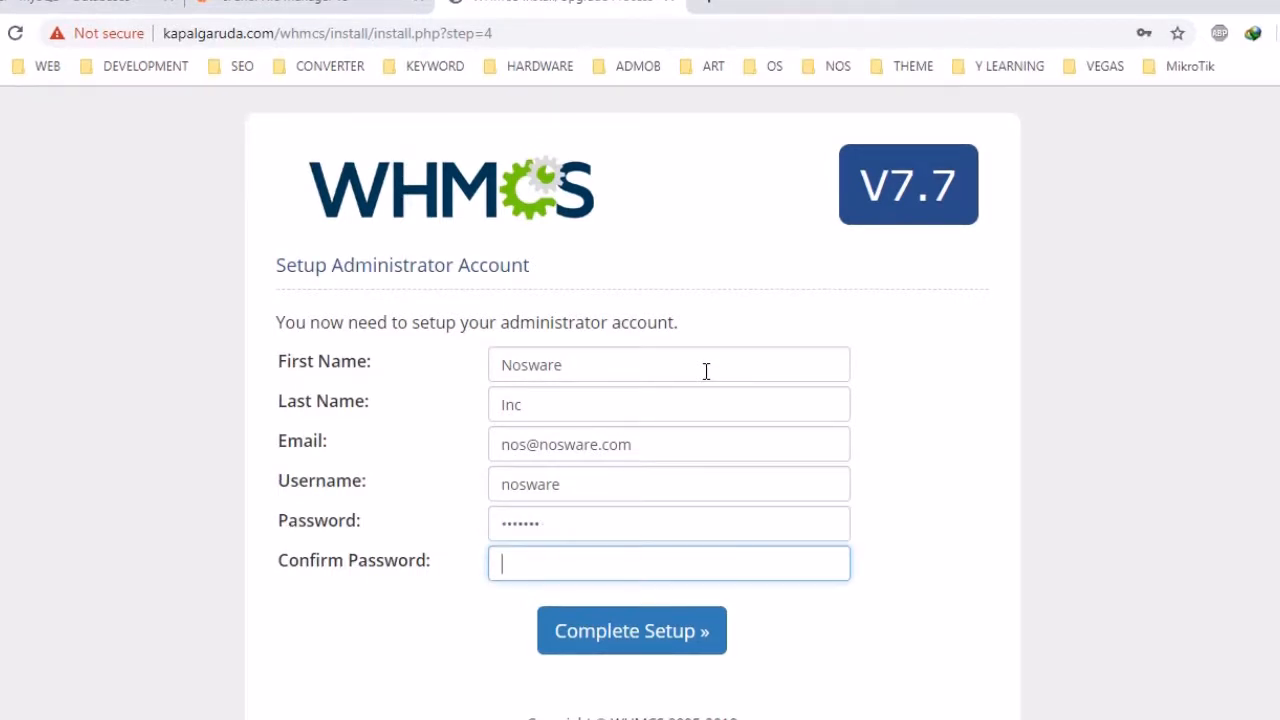
pyautogui.write('•••')
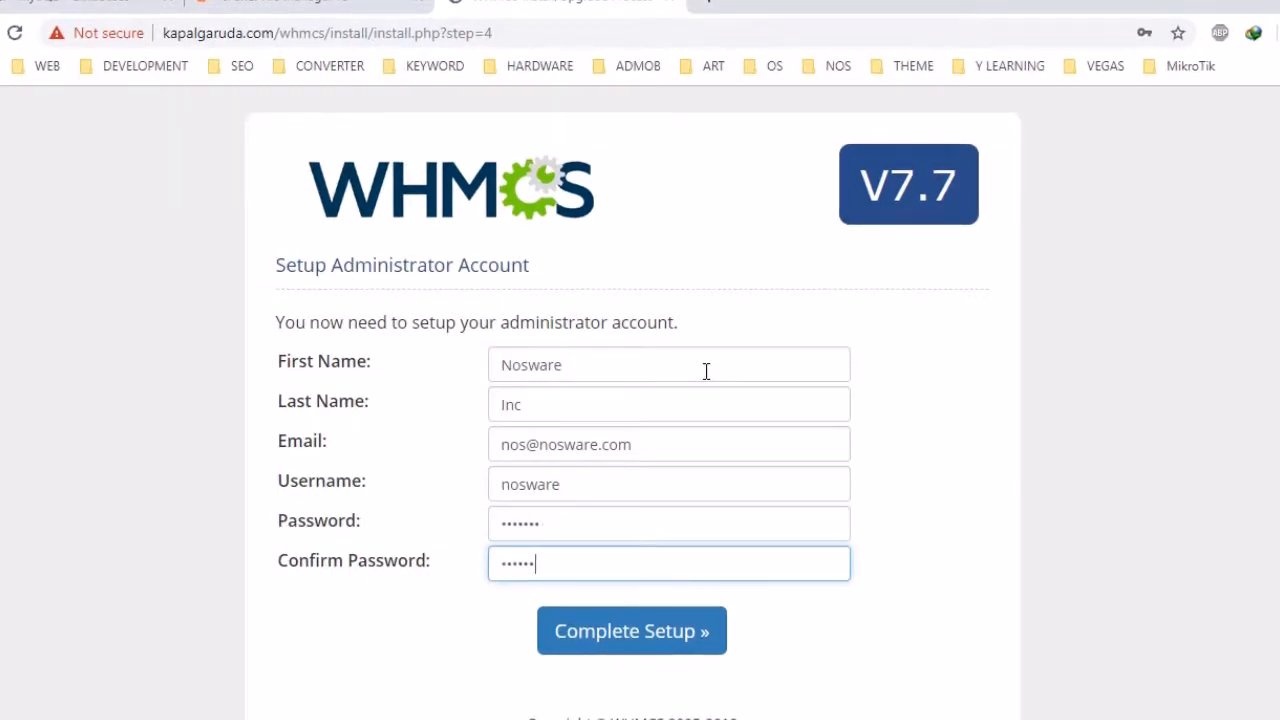
pyautogui.press('Tab')
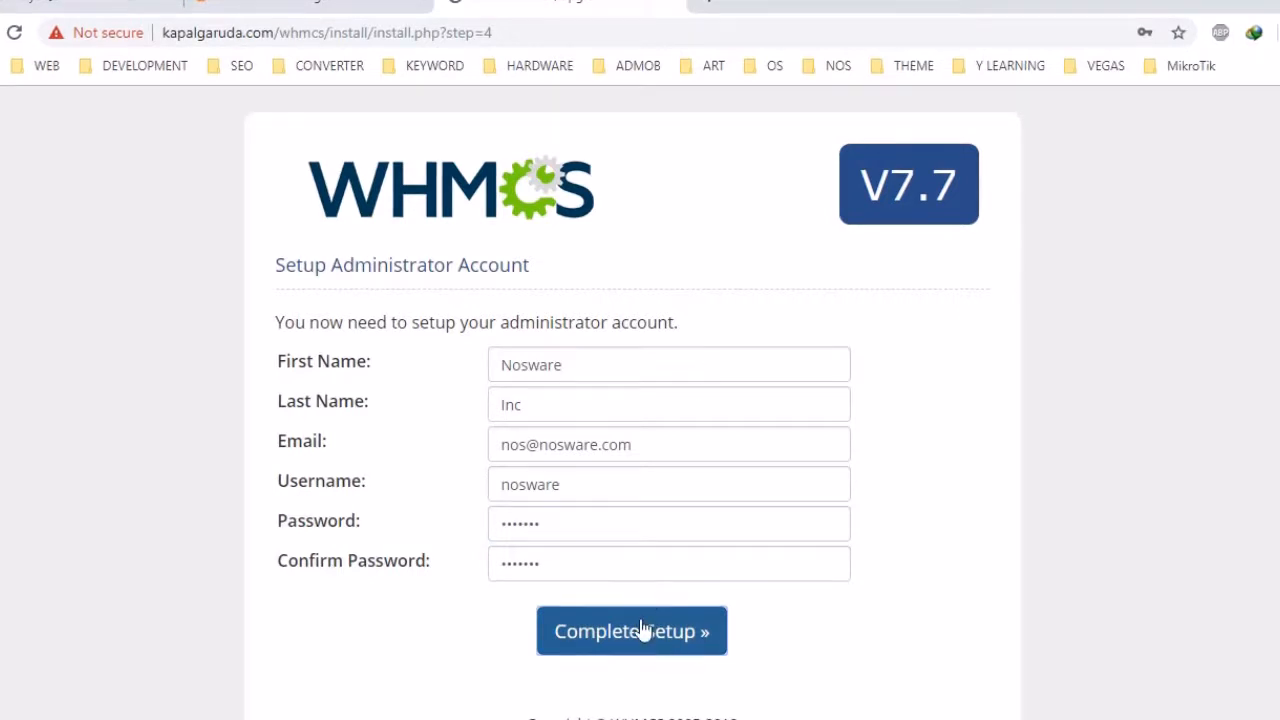
# Complete the setup and highlight the /install/ directory in the Next Steps list
pyautogui.click(639, 620)
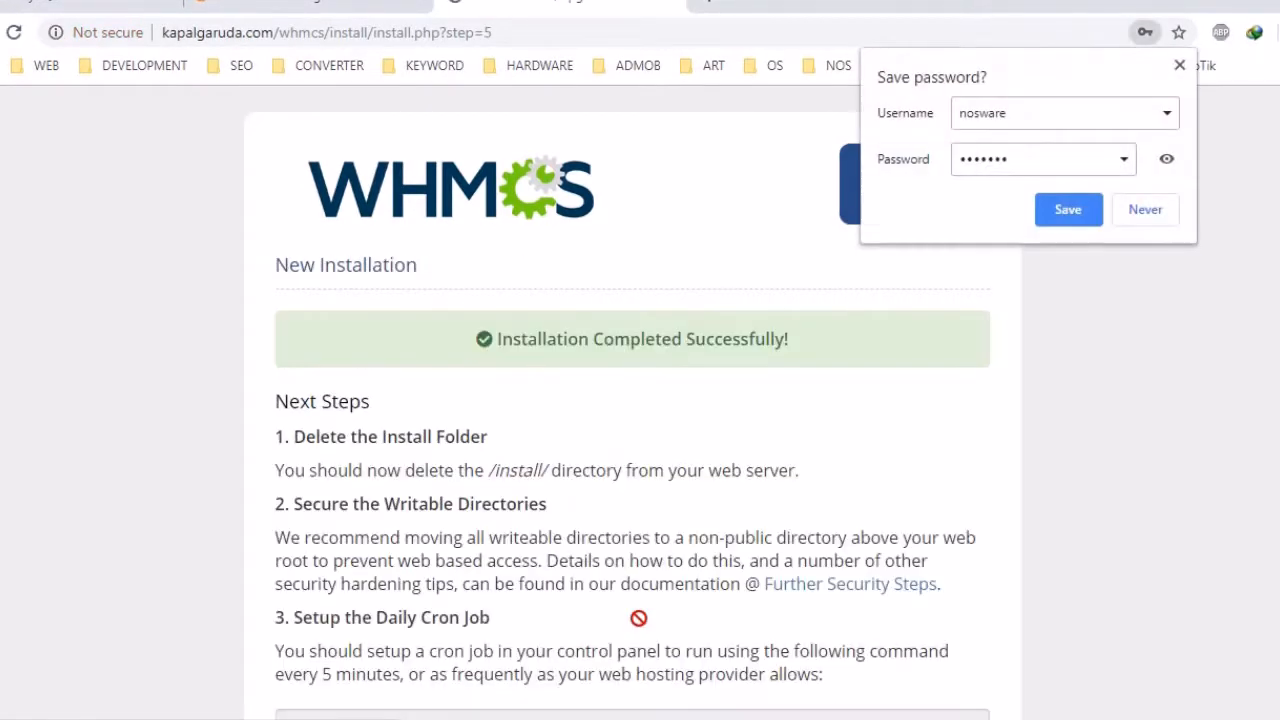
pyautogui.click(935, 475)
pyautogui.scroll(-1, 935, 475)
pyautogui.scroll(-2, 935, 475)
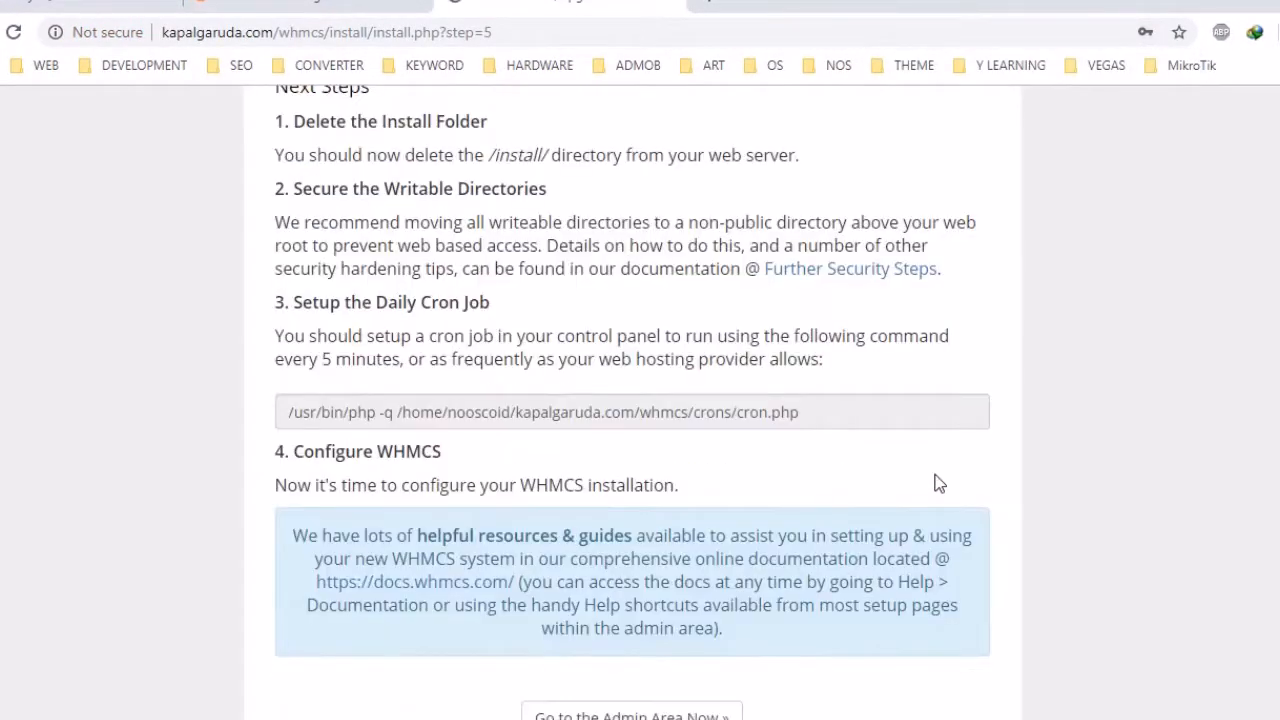
pyautogui.scroll(3, 937, 483)
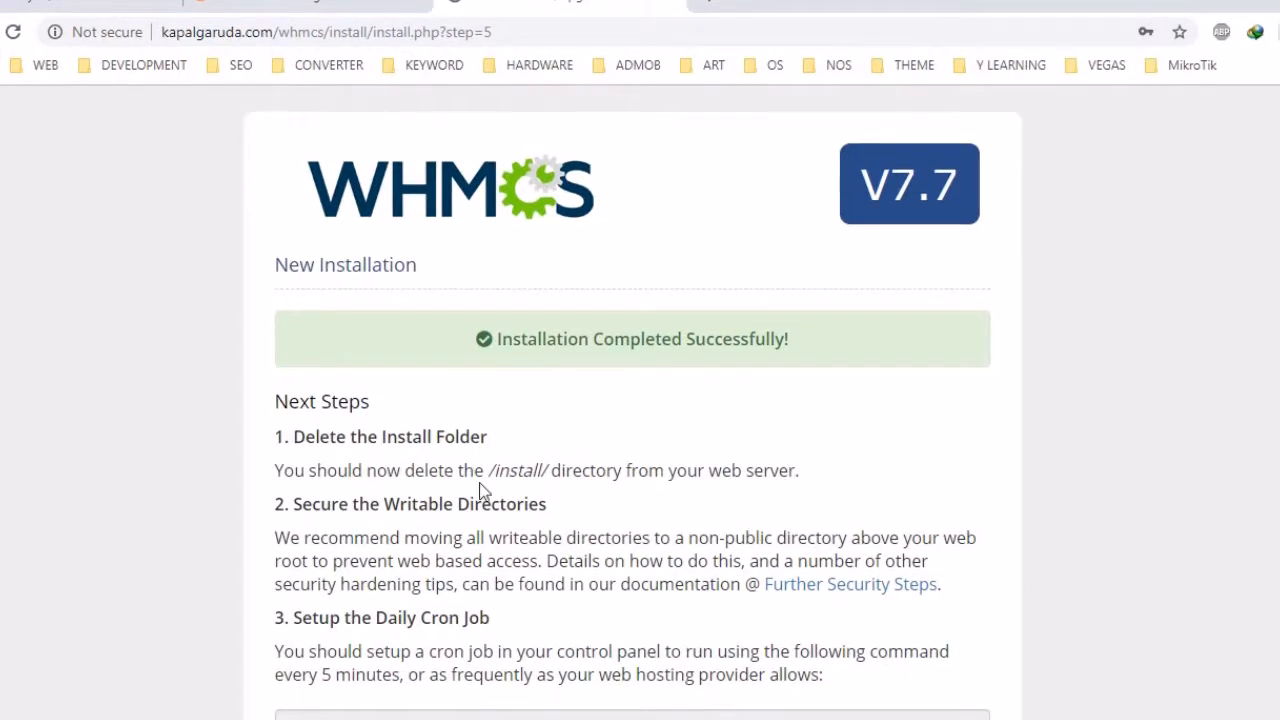
pyautogui.moveTo(487, 470); pyautogui.dragTo(550, 462)
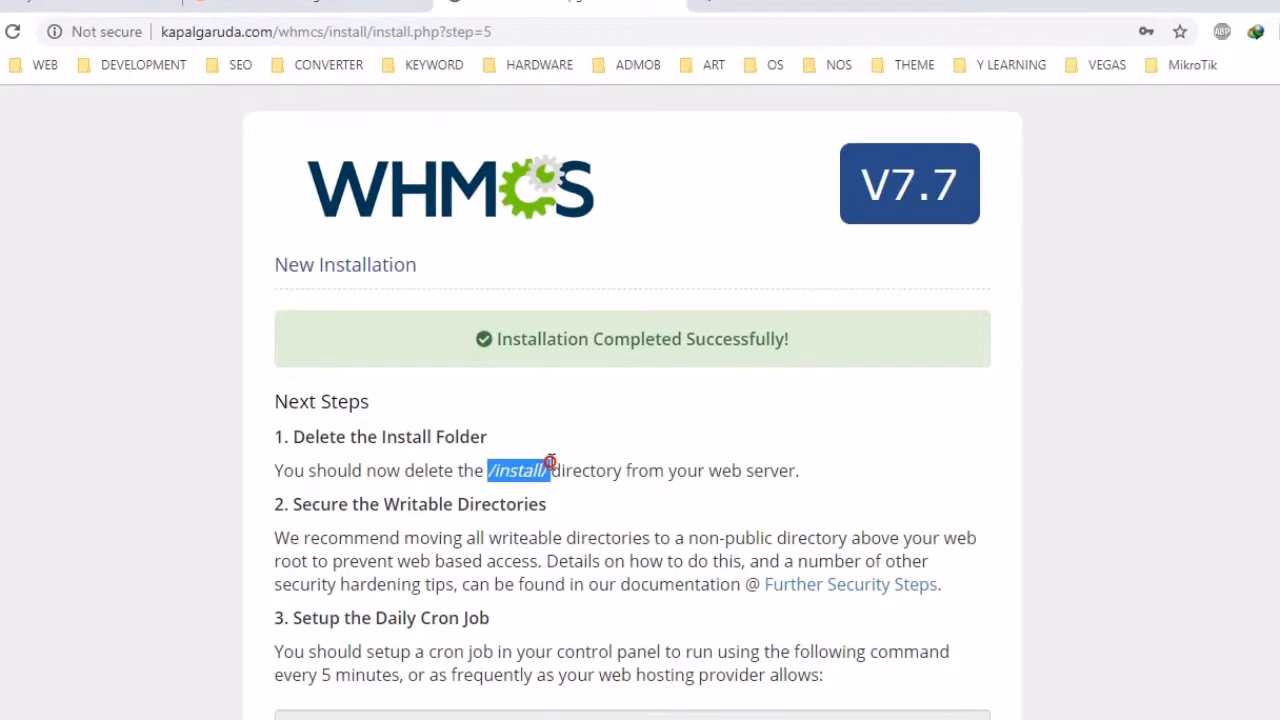
# Permanently delete the install folder from whmcs, skipping the trash
pyautogui.click(285, 6)
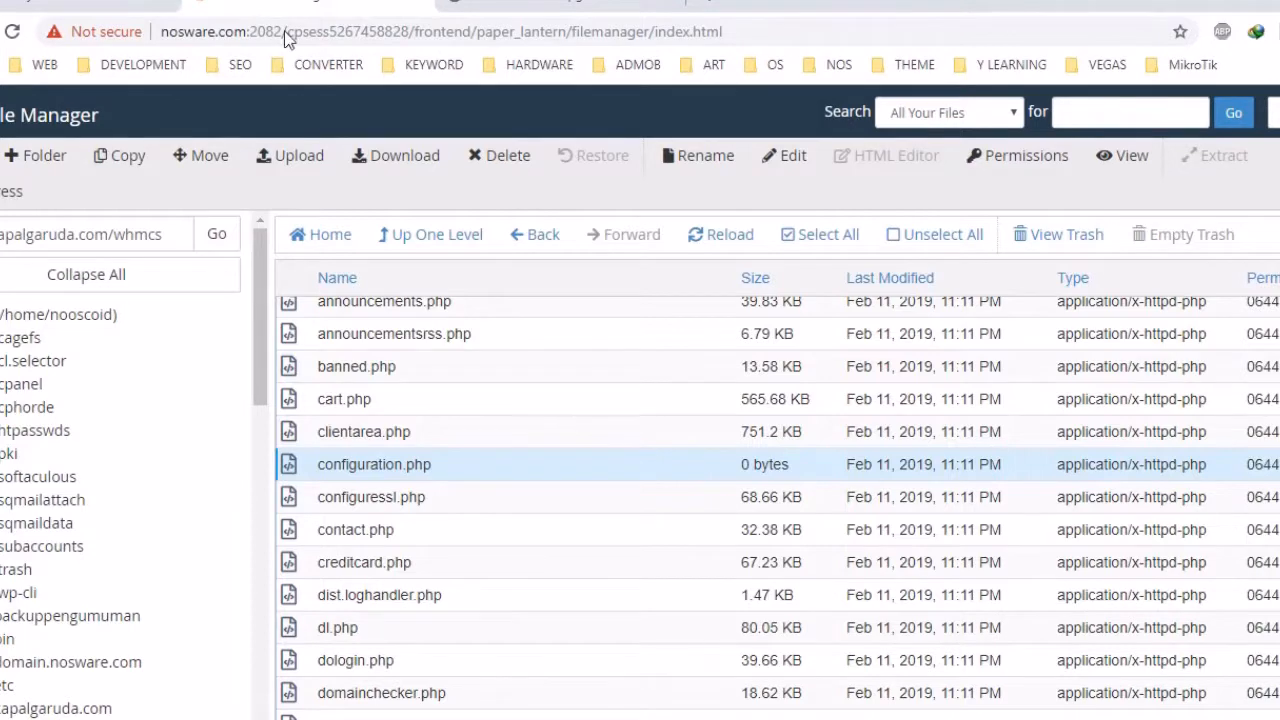
pyautogui.scroll(5, 393, 351)
pyautogui.scroll(2, 393, 351)
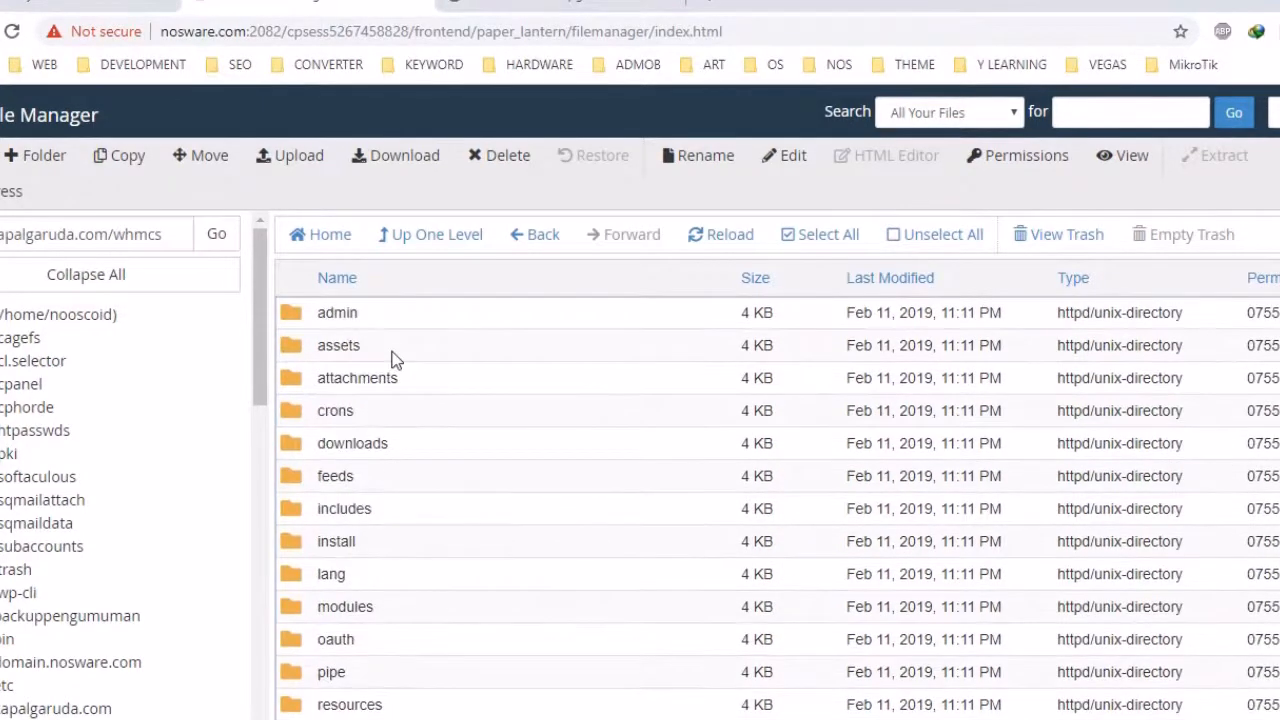
pyautogui.click(300, 543)
pyautogui.rightClick(300, 543)
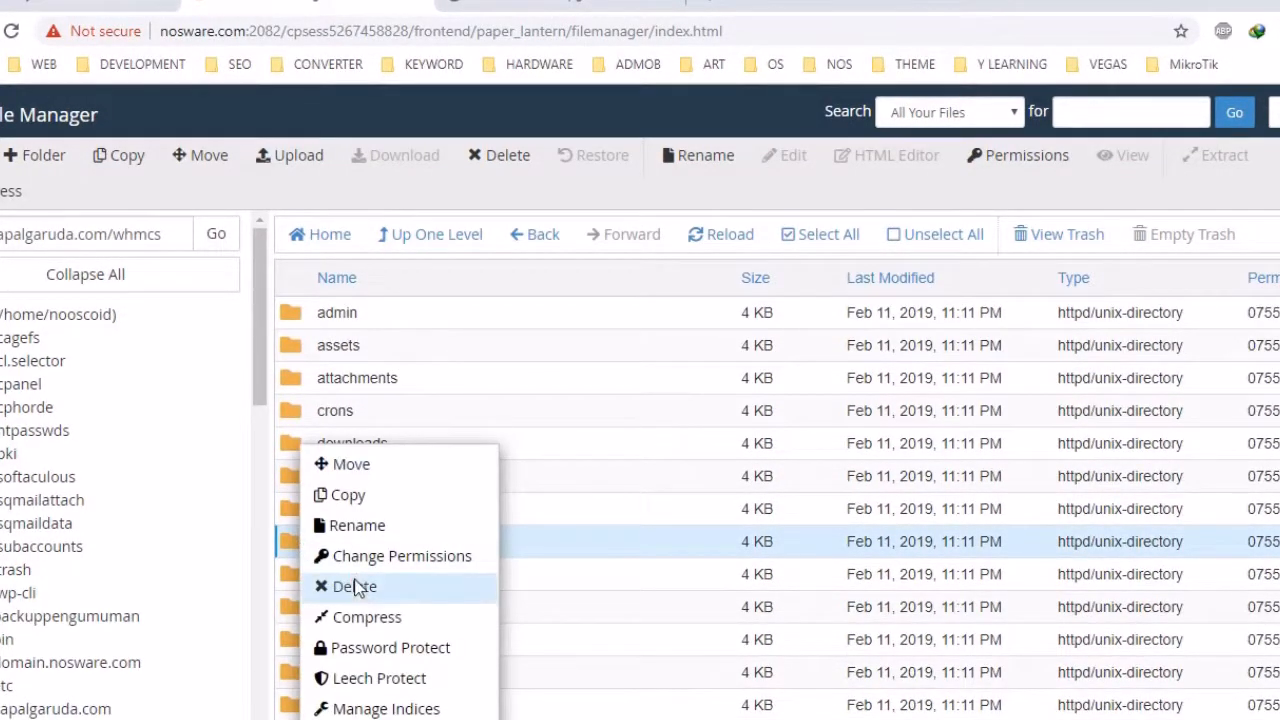
pyautogui.click(355, 587)
pyautogui.click(522, 426)
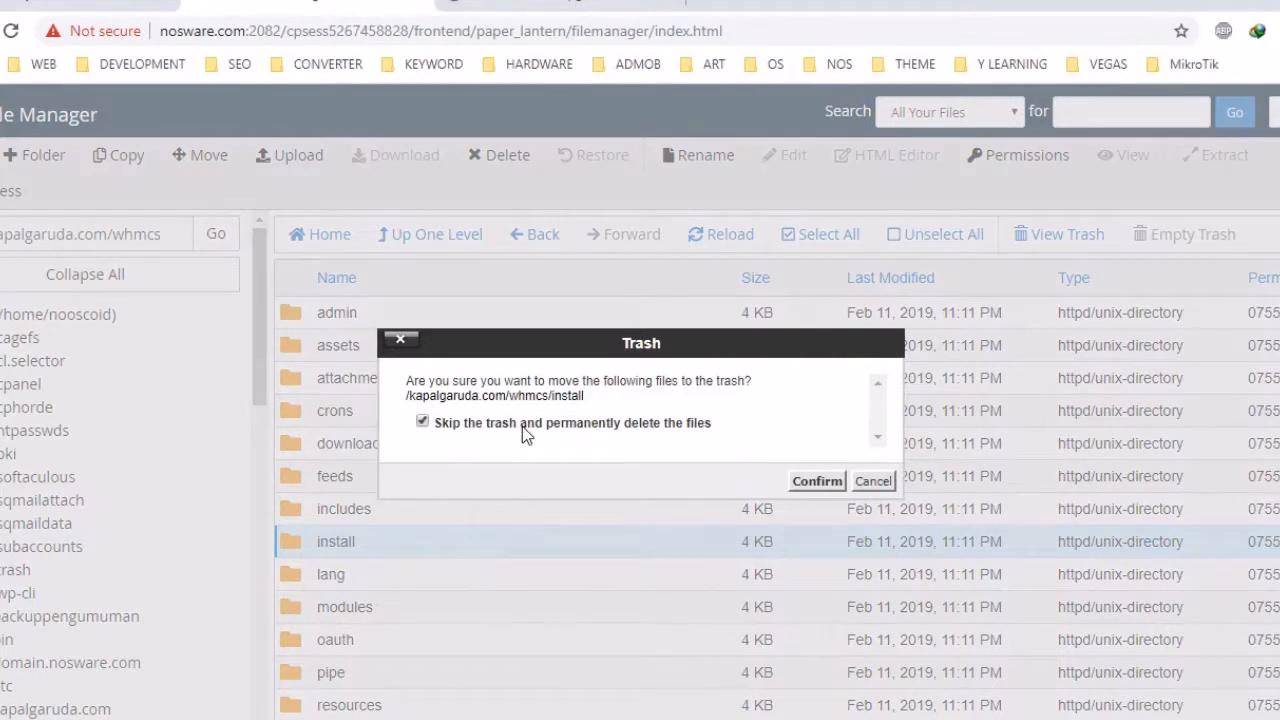
pyautogui.click(812, 481)
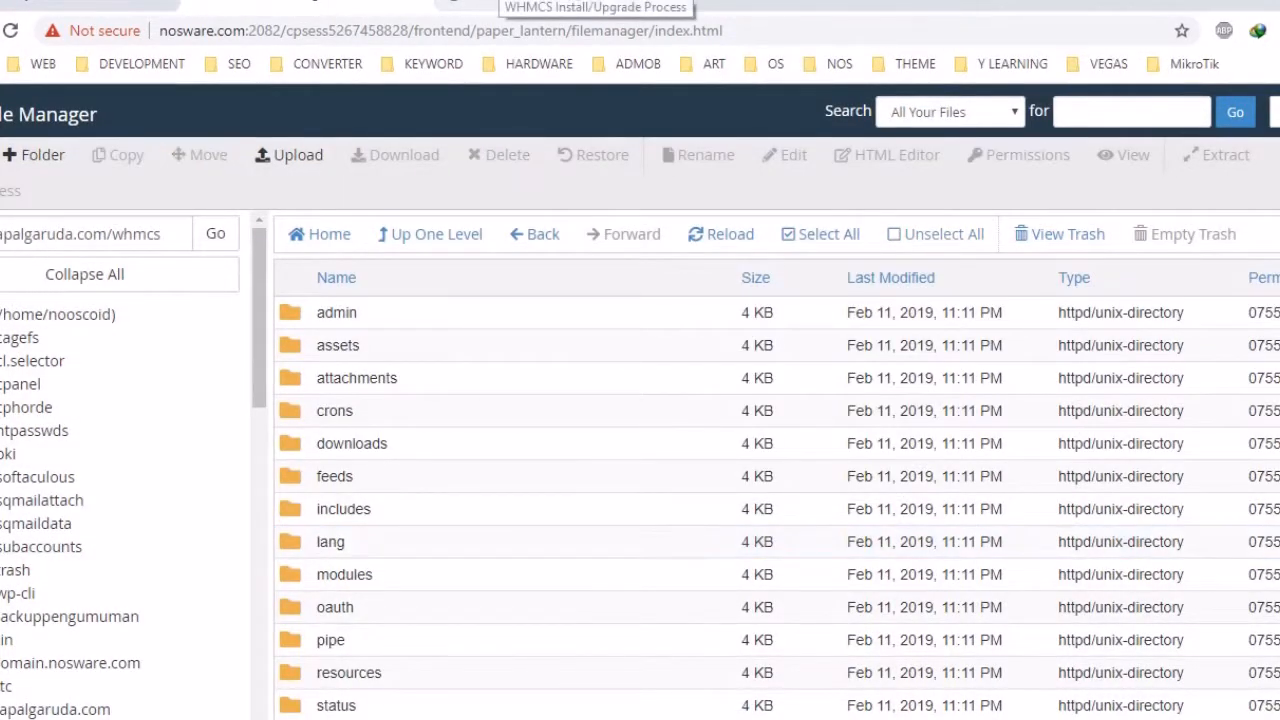
pyautogui.click(590, 3)
# Copy the daily cron job command from the WHMCS completion page and return to cPanel
pyautogui.scroll(-2, 628, 360)
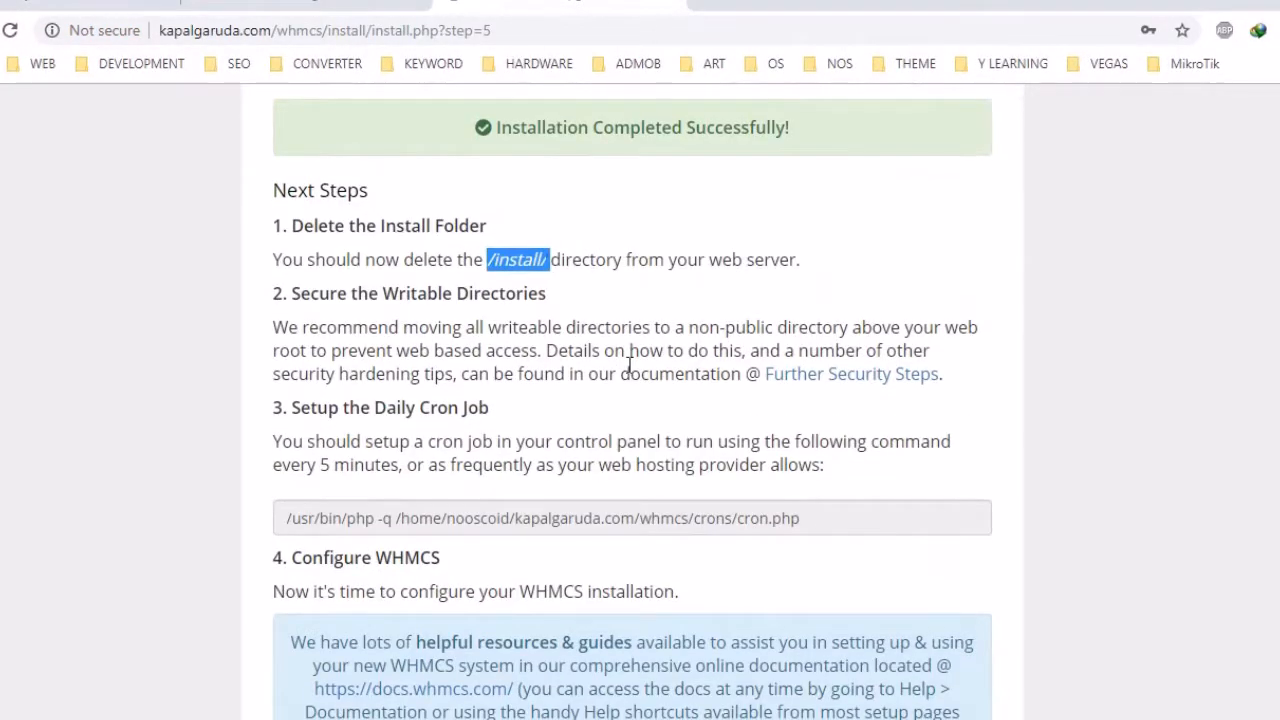
pyautogui.scroll(-1, 628, 365)
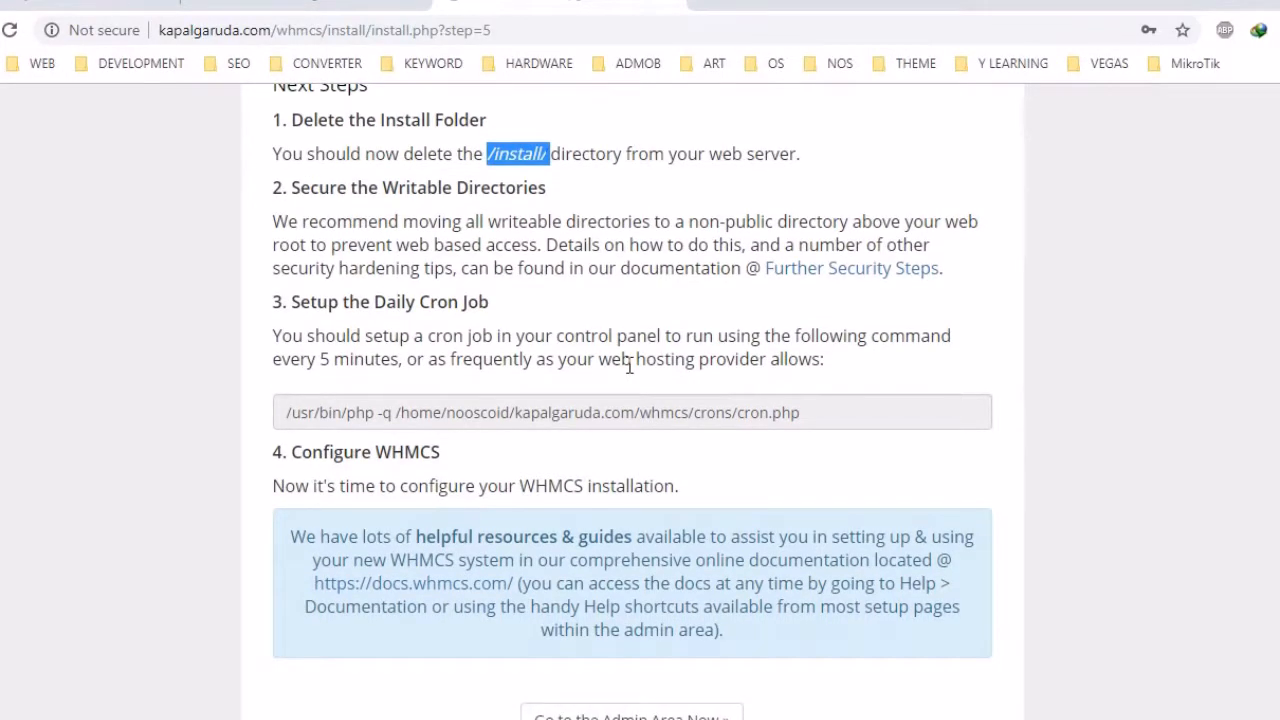
pyautogui.click(817, 412)
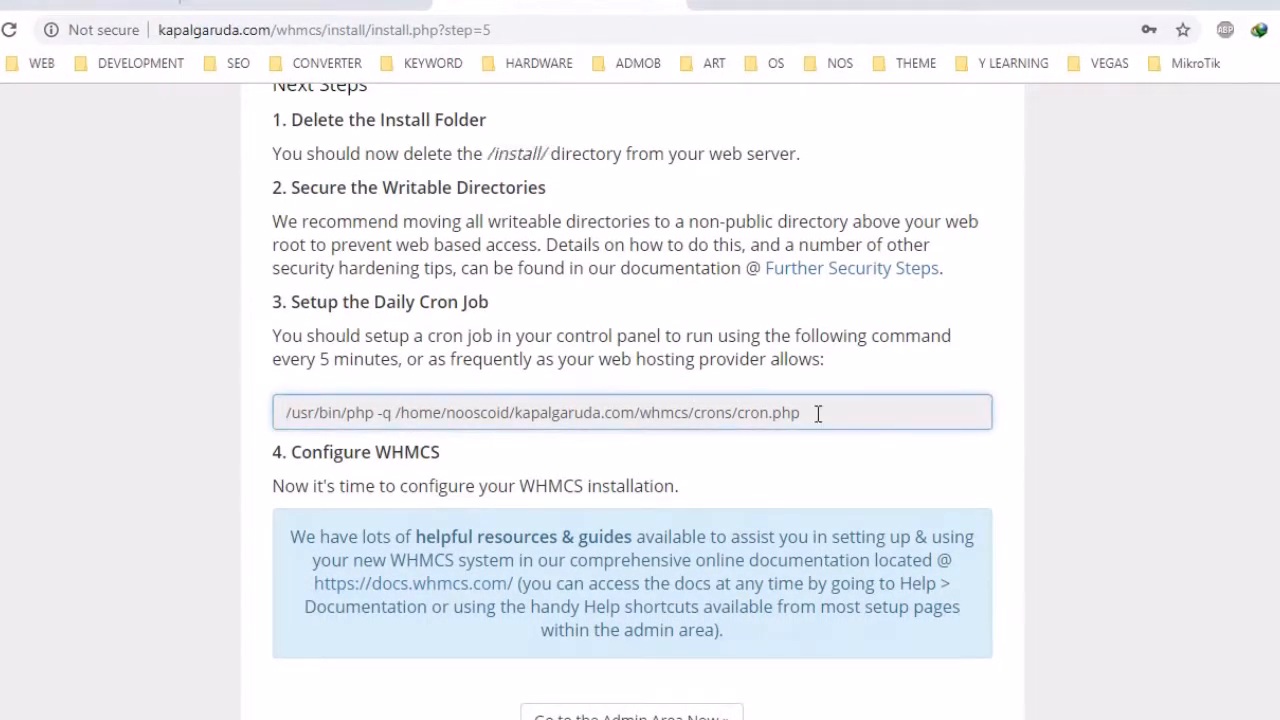
pyautogui.moveTo(817, 412); pyautogui.dragTo(278, 412)
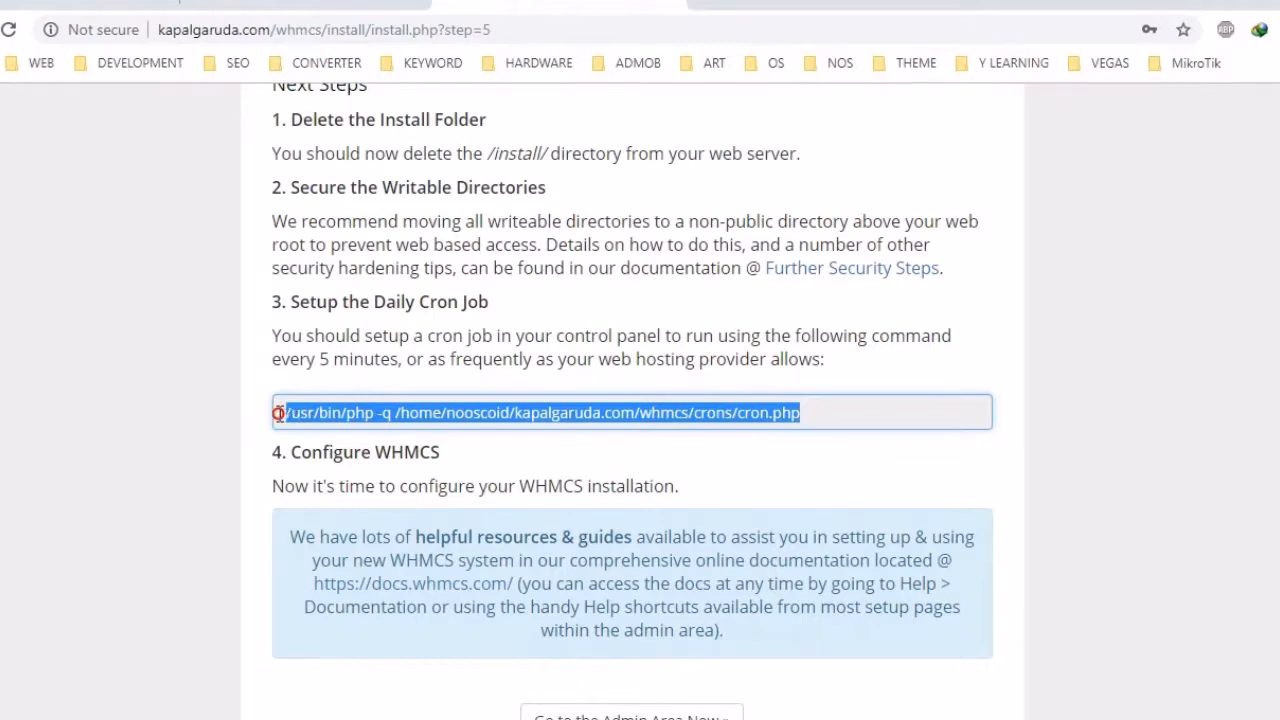
pyautogui.rightClick(319, 415)
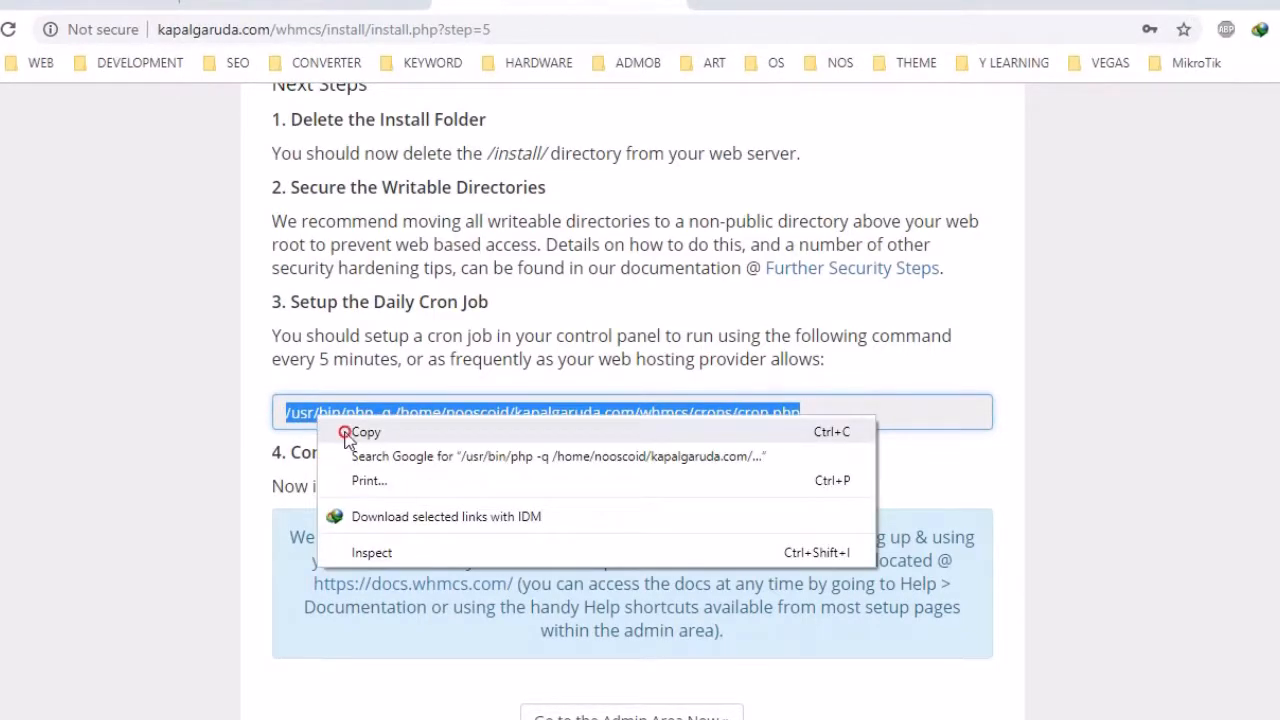
pyautogui.click(346, 436)
pyautogui.scroll(-1, 346, 434)
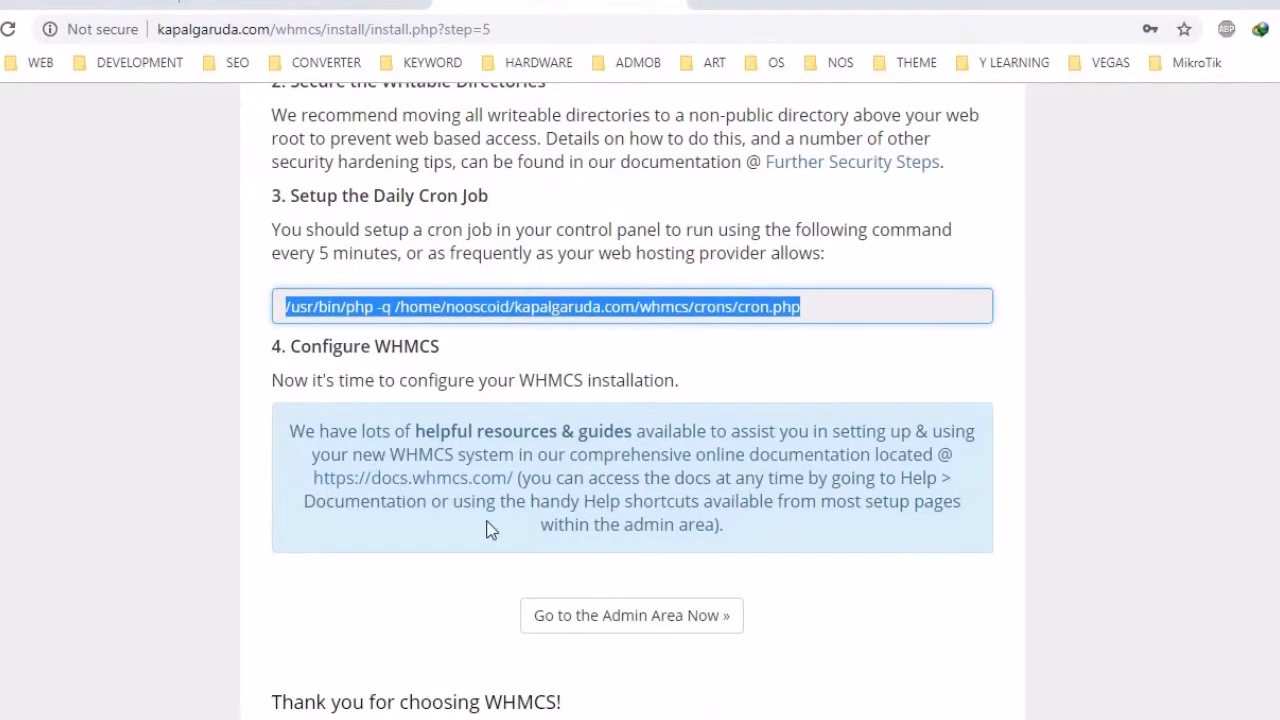
pyautogui.scroll(-1, 640, 580)
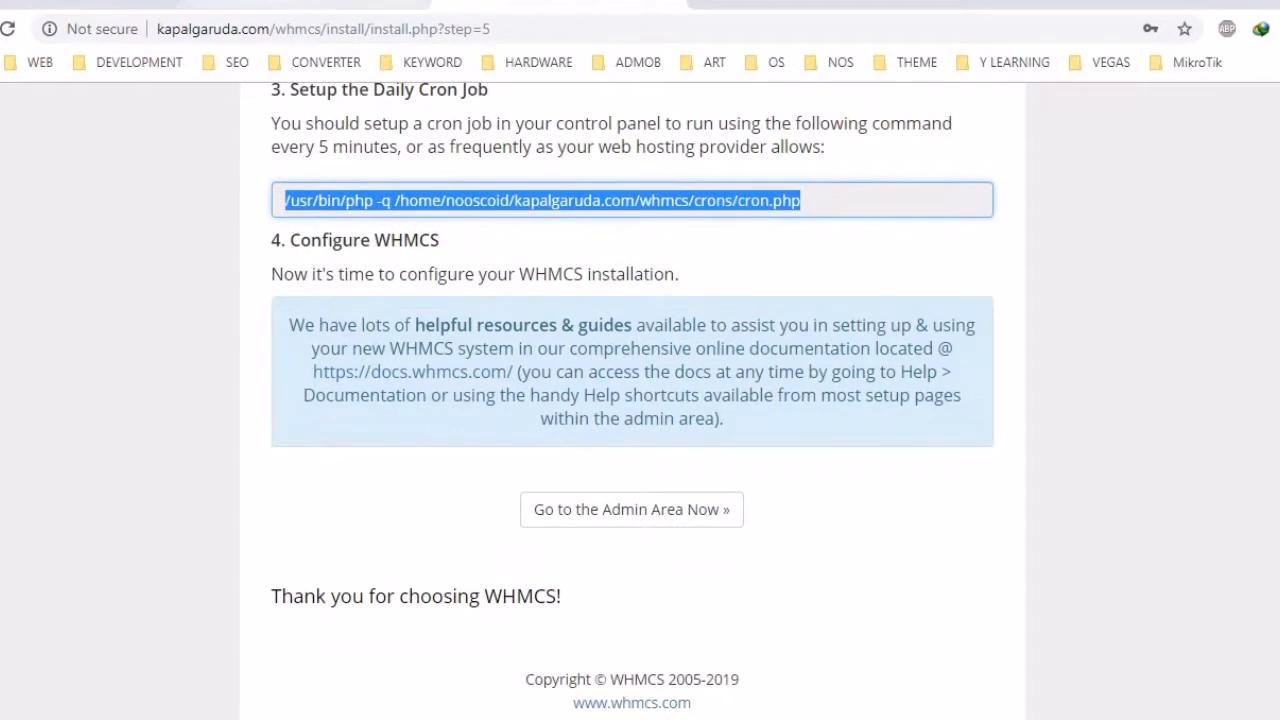
pyautogui.click(156, 3)
pyautogui.scroll(5, 223, 119)
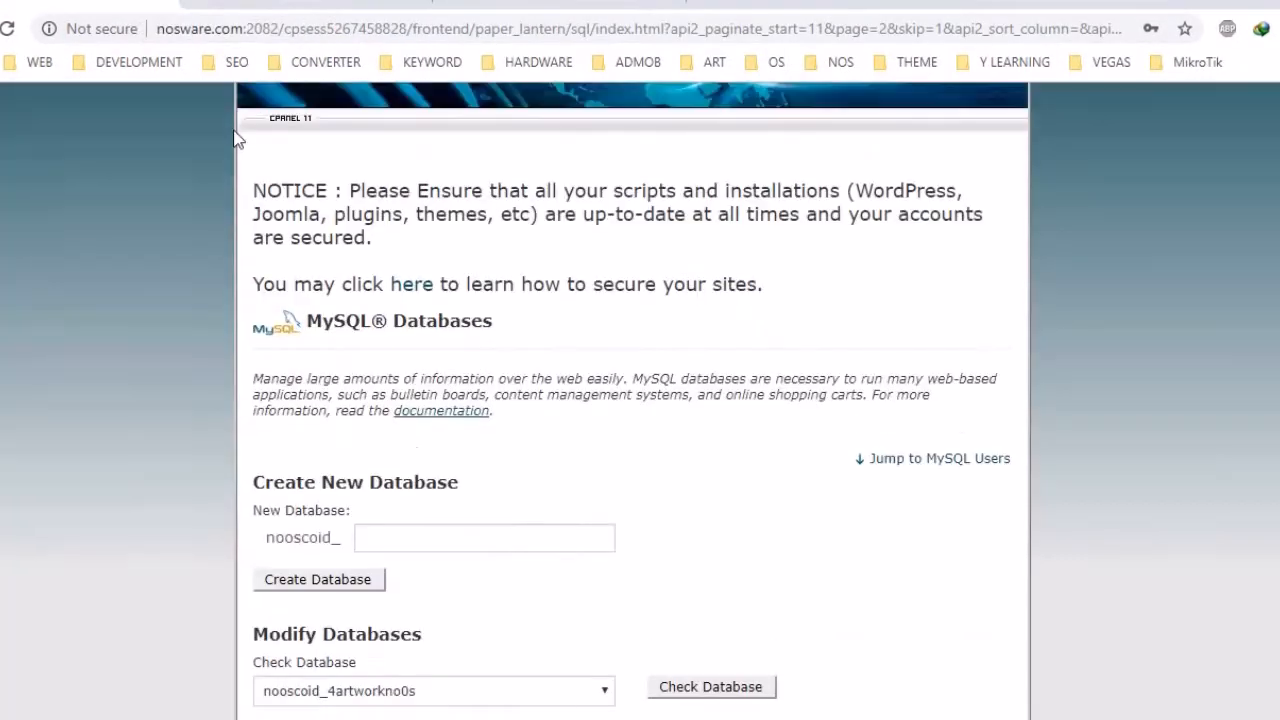
# Find Cron Jobs on the cPanel home page and open it
pyautogui.click(254, 118)
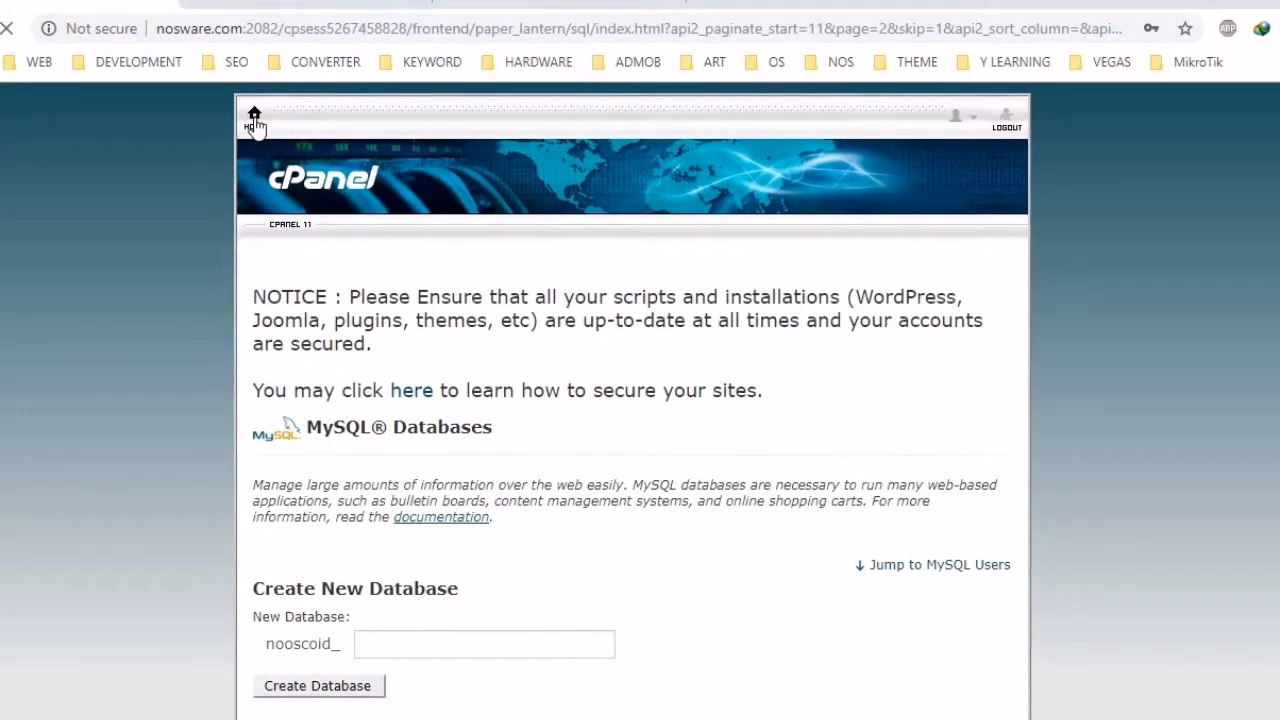
pyautogui.scroll(-15, 734, 339)
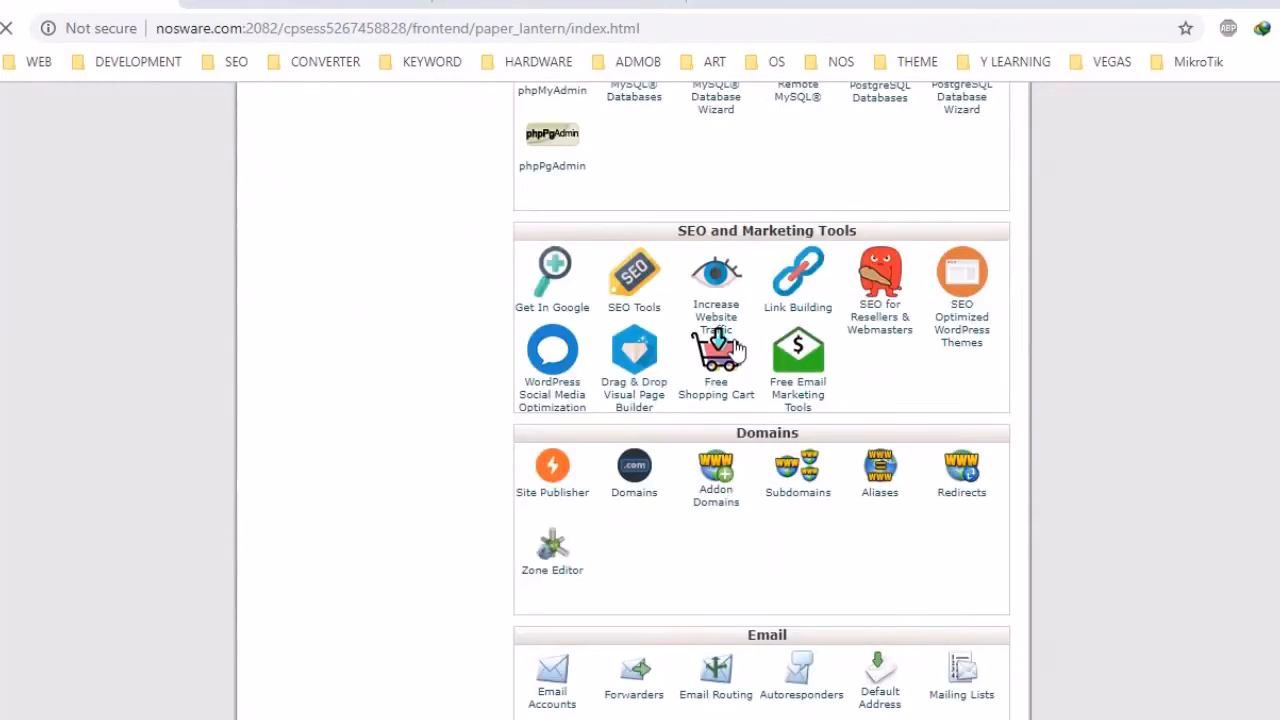
pyautogui.scroll(-7, 734, 339)
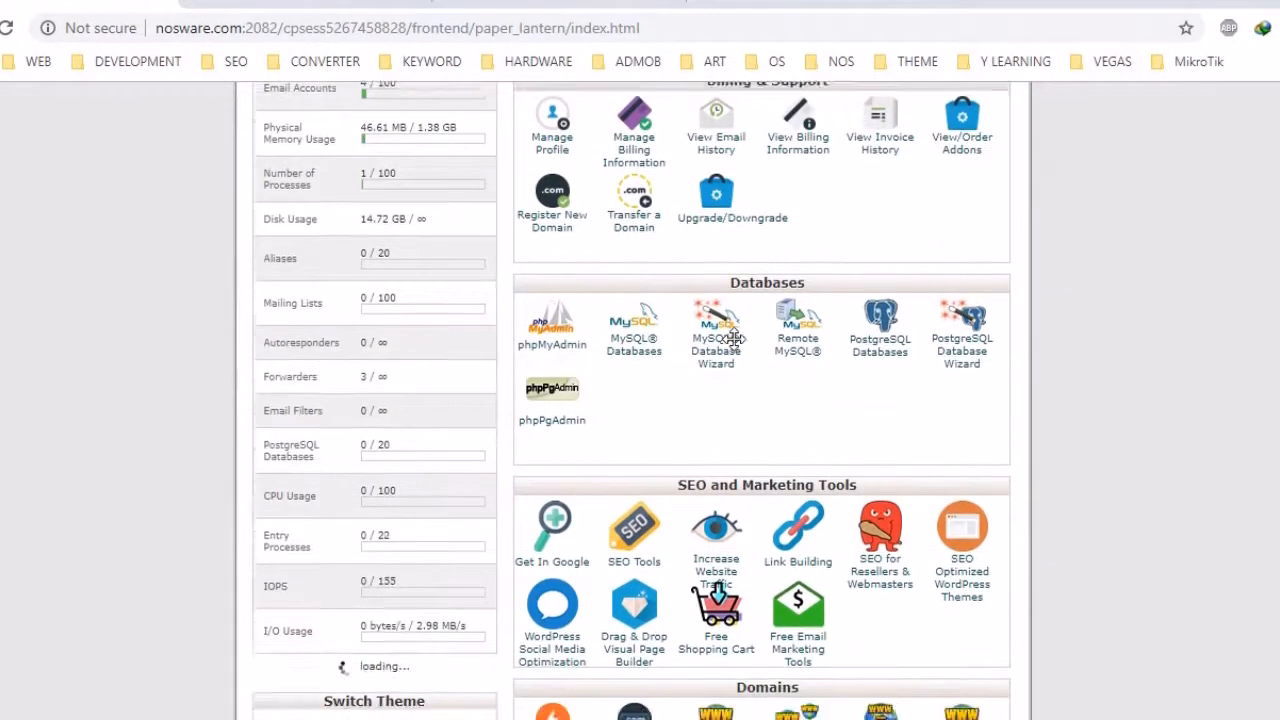
pyautogui.scroll(-2, 734, 339)
pyautogui.hotkey('ctrl', 'f')
pyautogui.write('cron')
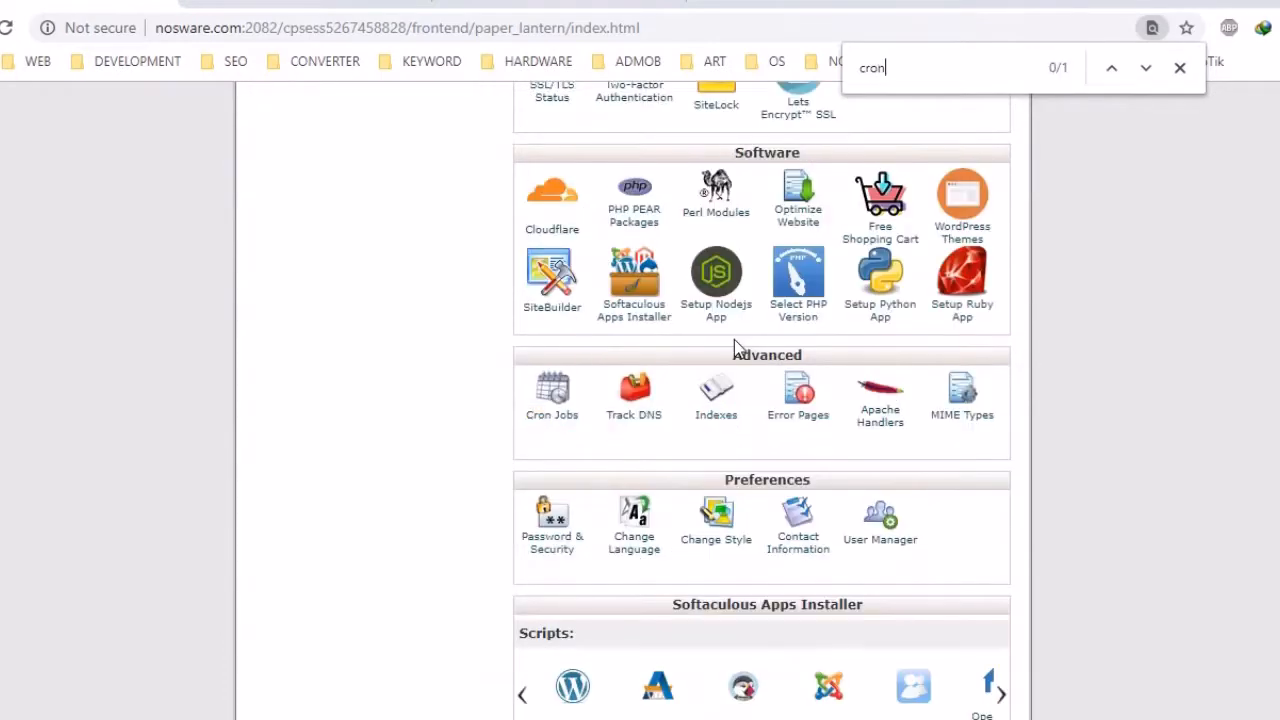
pyautogui.click(546, 418)
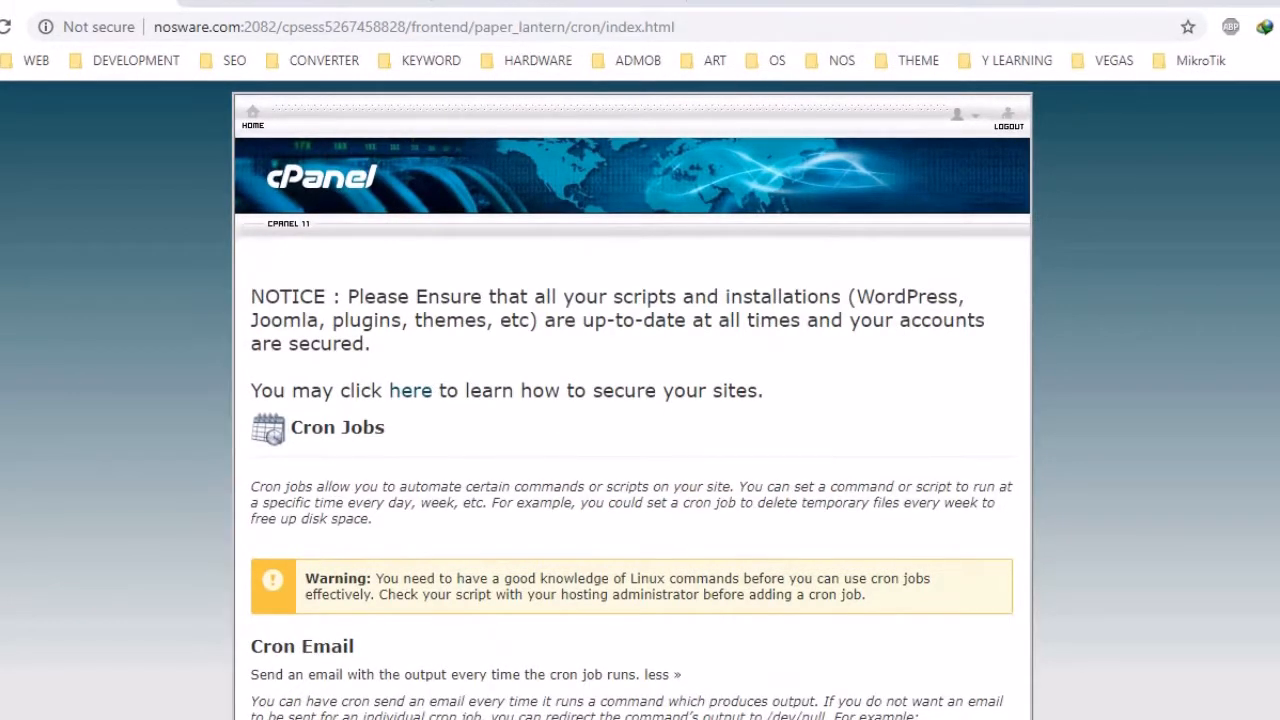
# Add a cron job running the pasted WHMCS command once per five minutes
pyautogui.scroll(-3, 640, 400)
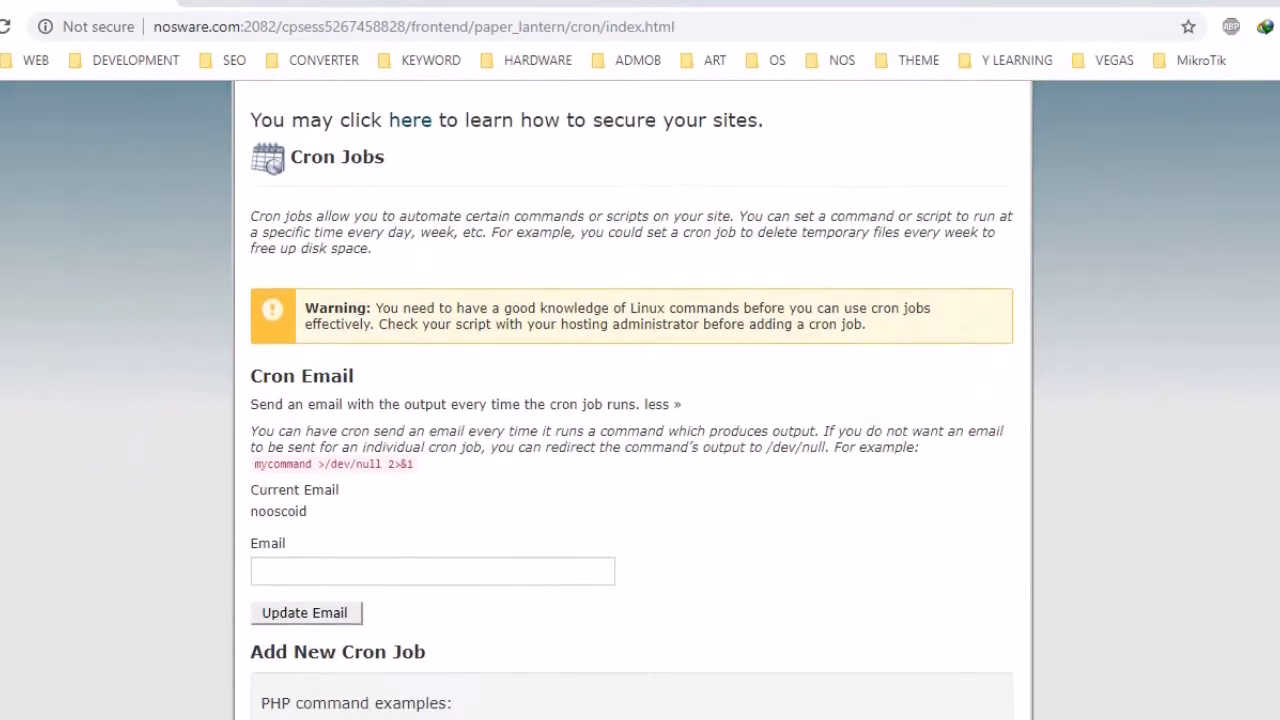
pyautogui.scroll(-1, 640, 400)
pyautogui.scroll(-3, 640, 400)
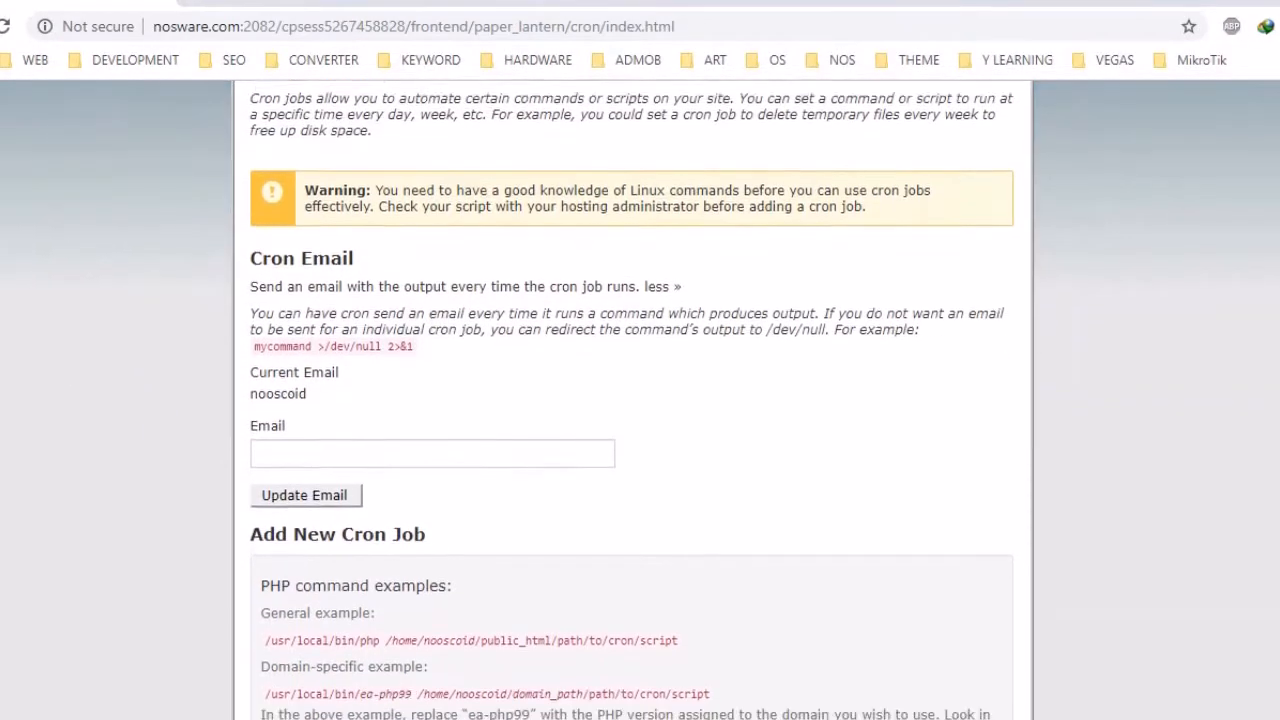
pyautogui.scroll(-2, 640, 400)
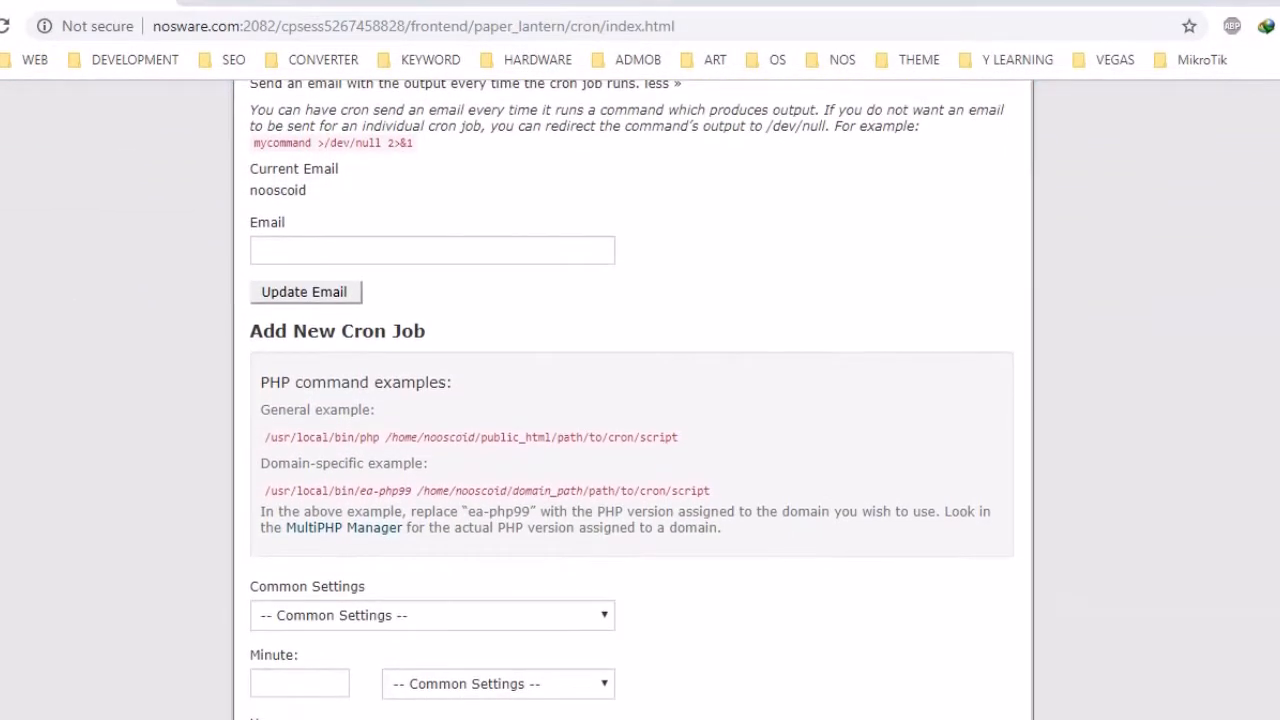
pyautogui.scroll(-1, 640, 400)
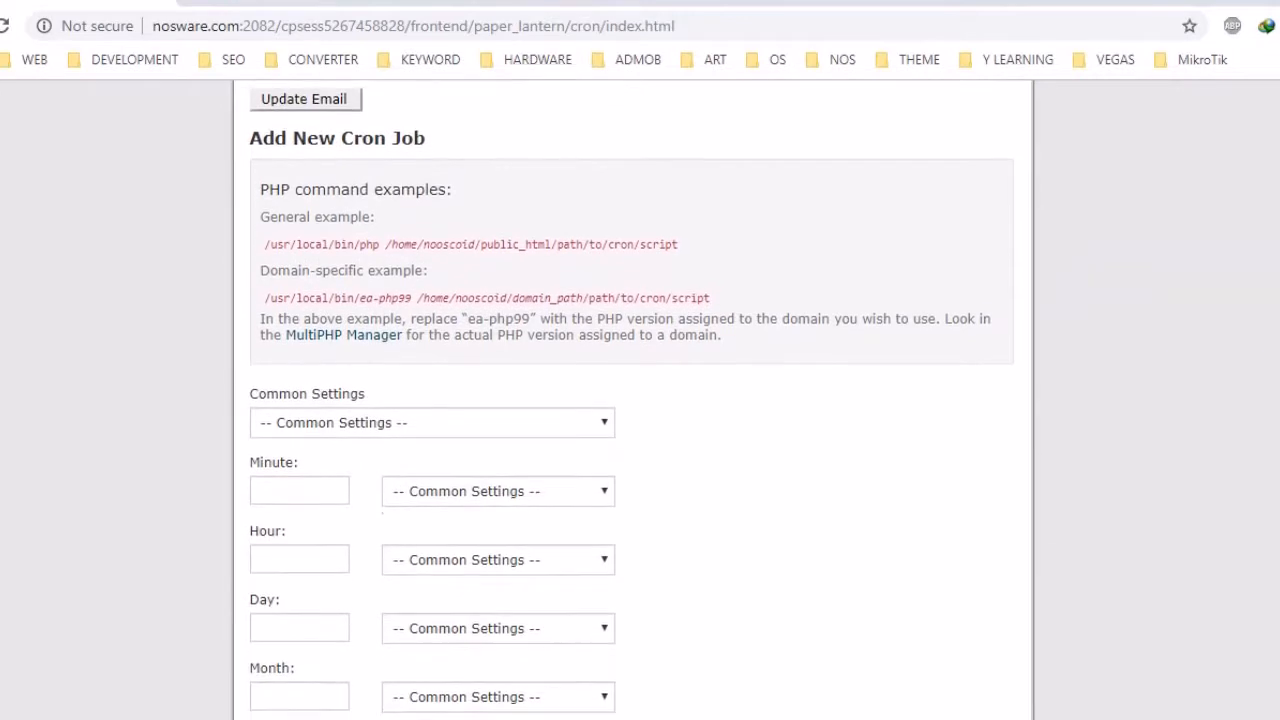
pyautogui.click(472, 398)
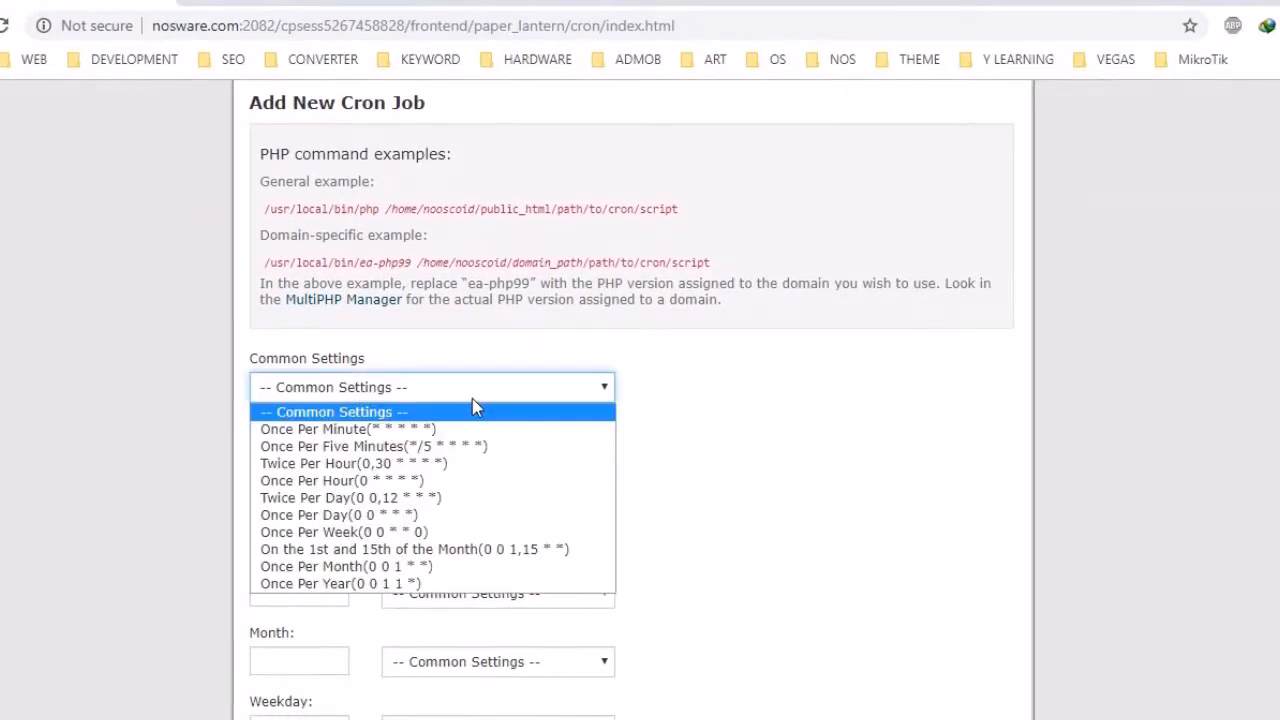
pyautogui.click(472, 456)
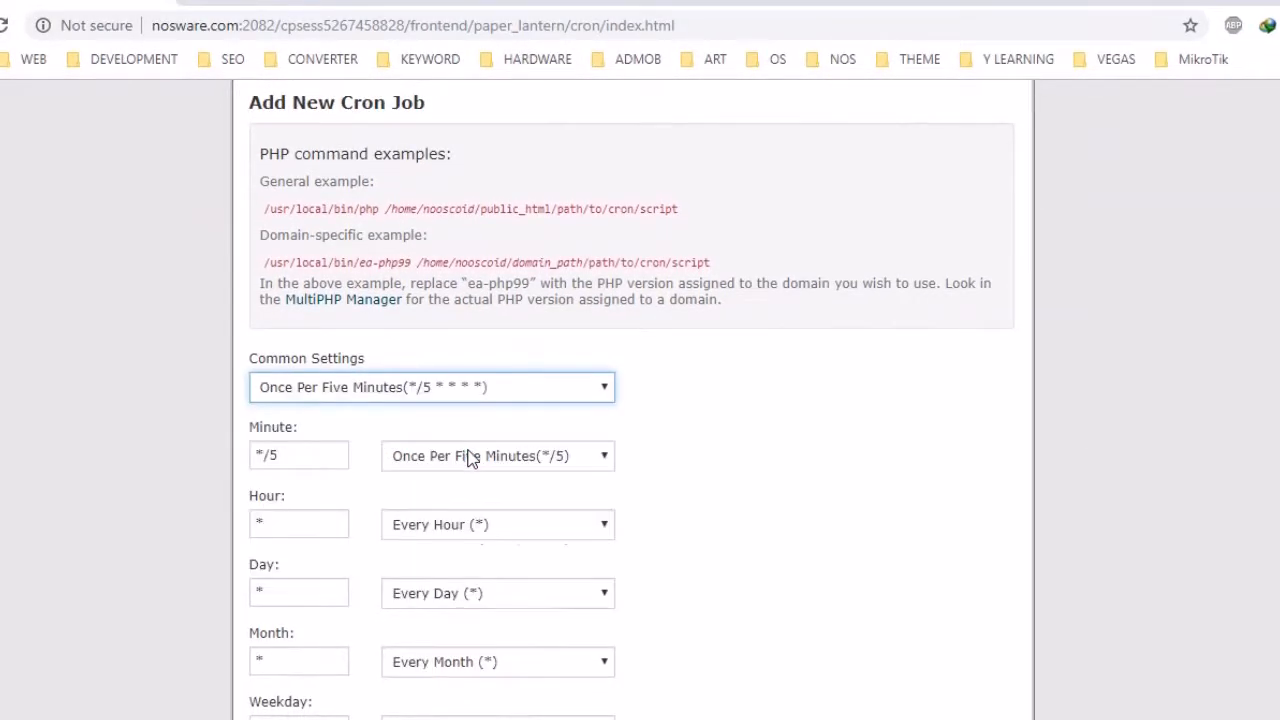
pyautogui.scroll(-2, 557, 565)
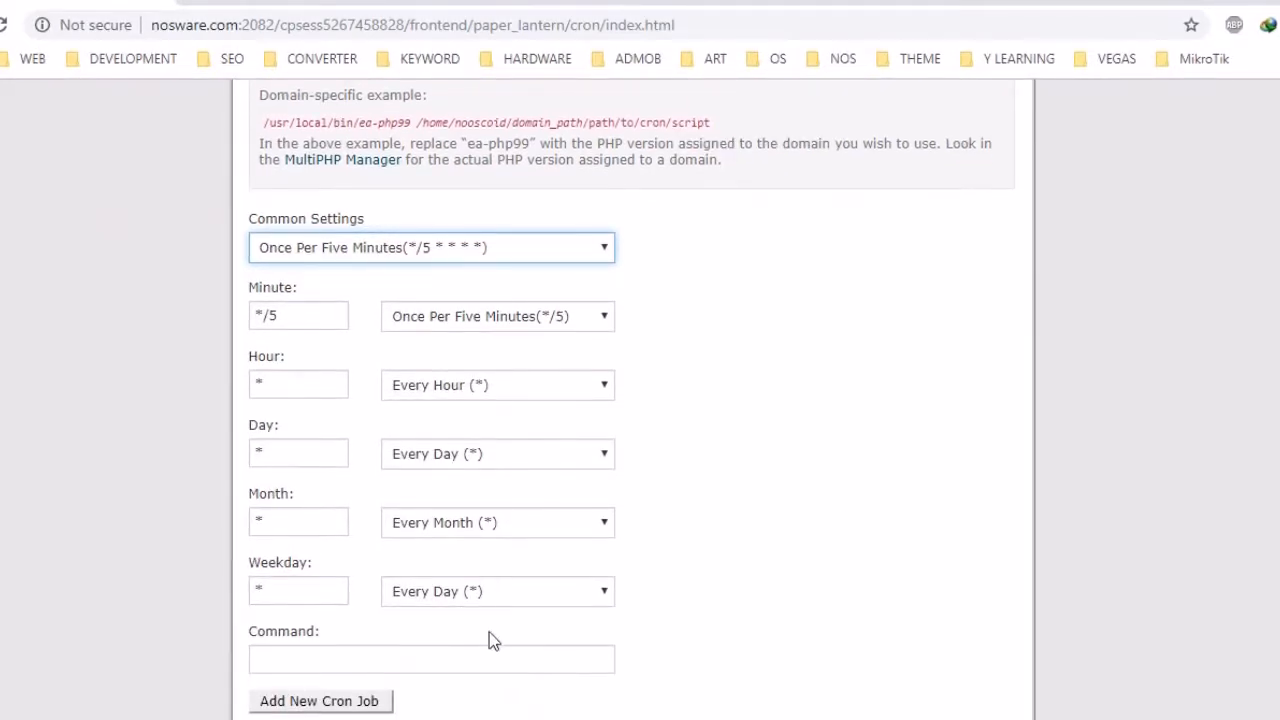
pyautogui.click(491, 653)
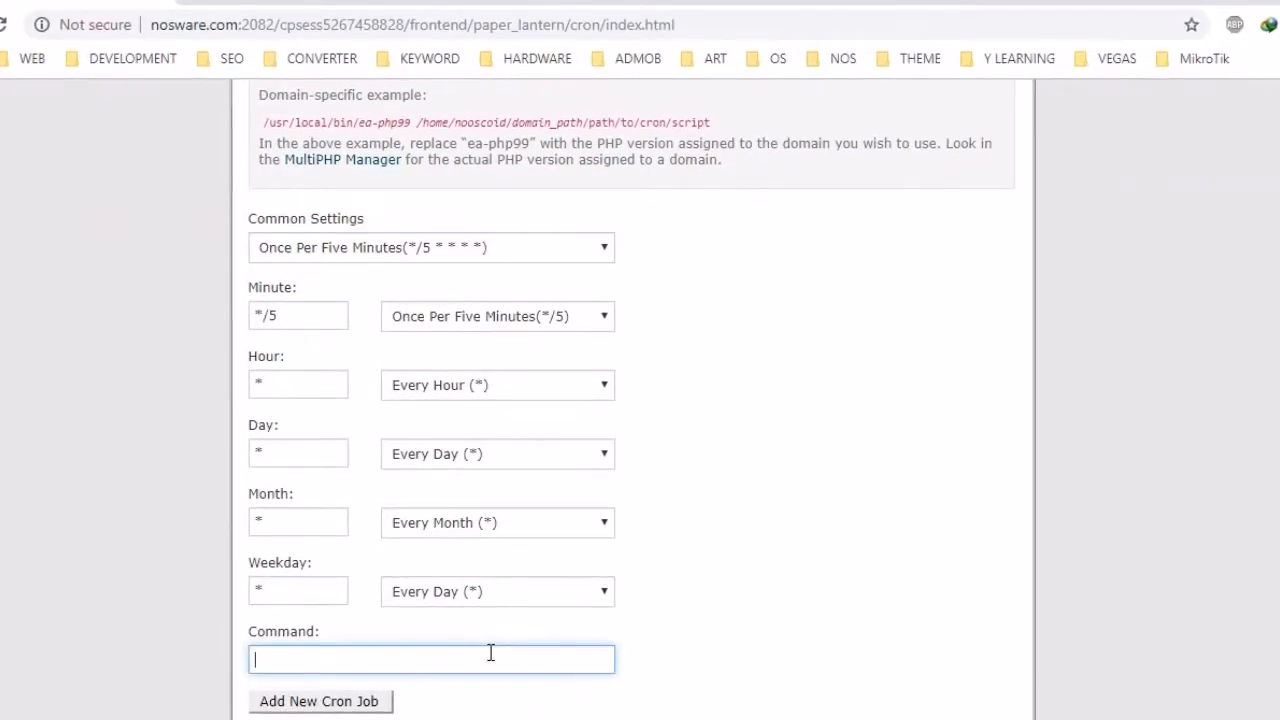
pyautogui.hotkey('ctrl', 'v')
pyautogui.click(345, 700)
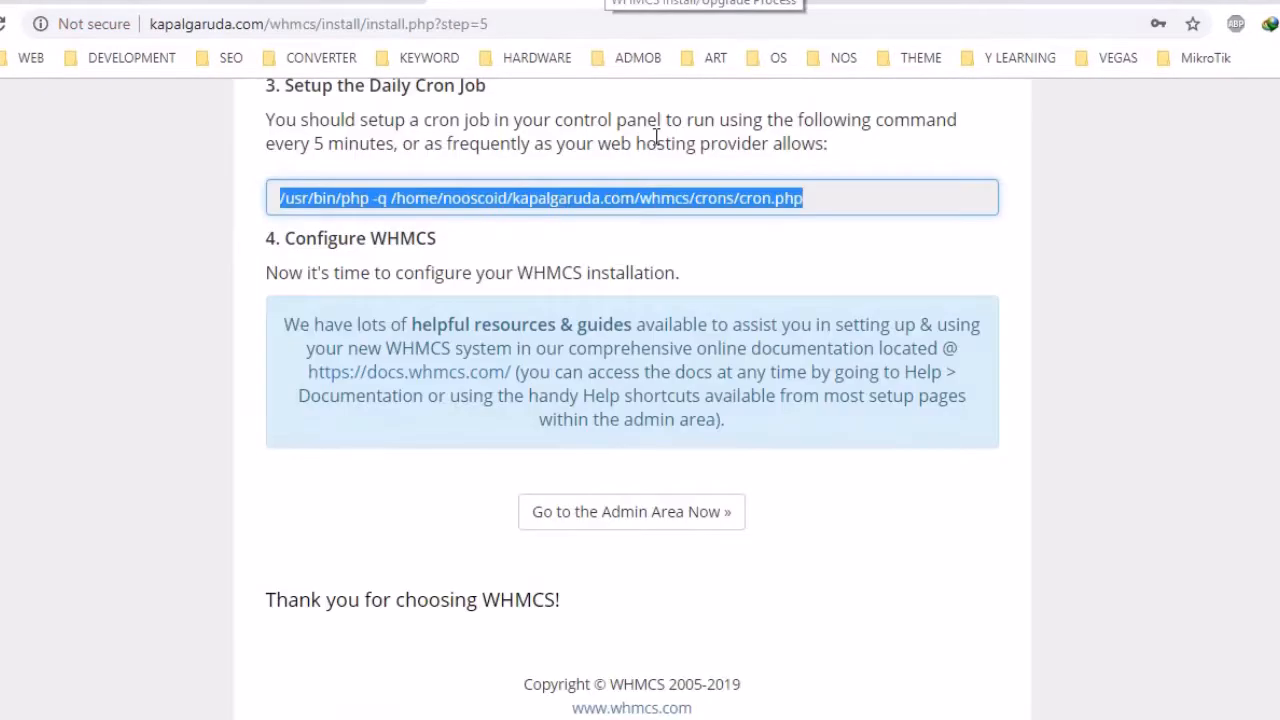
# Log in to the WHMCS admin area with the administrator username and password
pyautogui.scroll(-1, 731, 432)
pyautogui.click(697, 495)
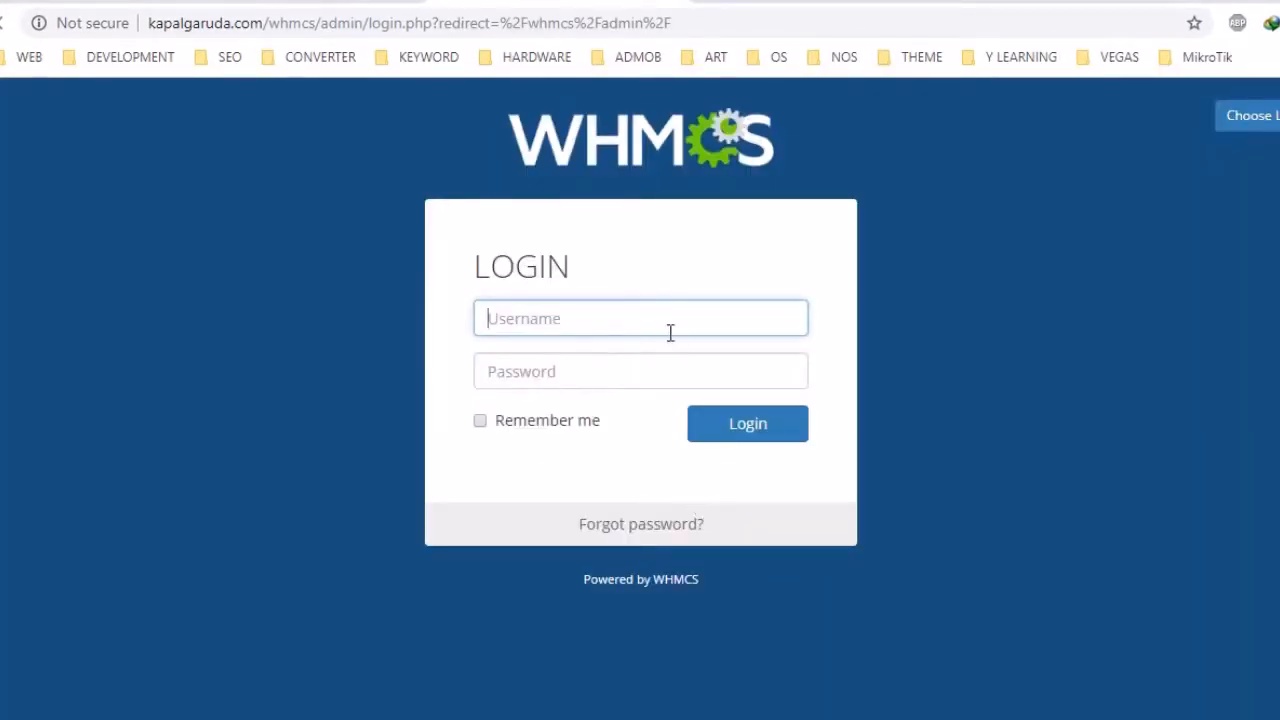
pyautogui.write('nosware')
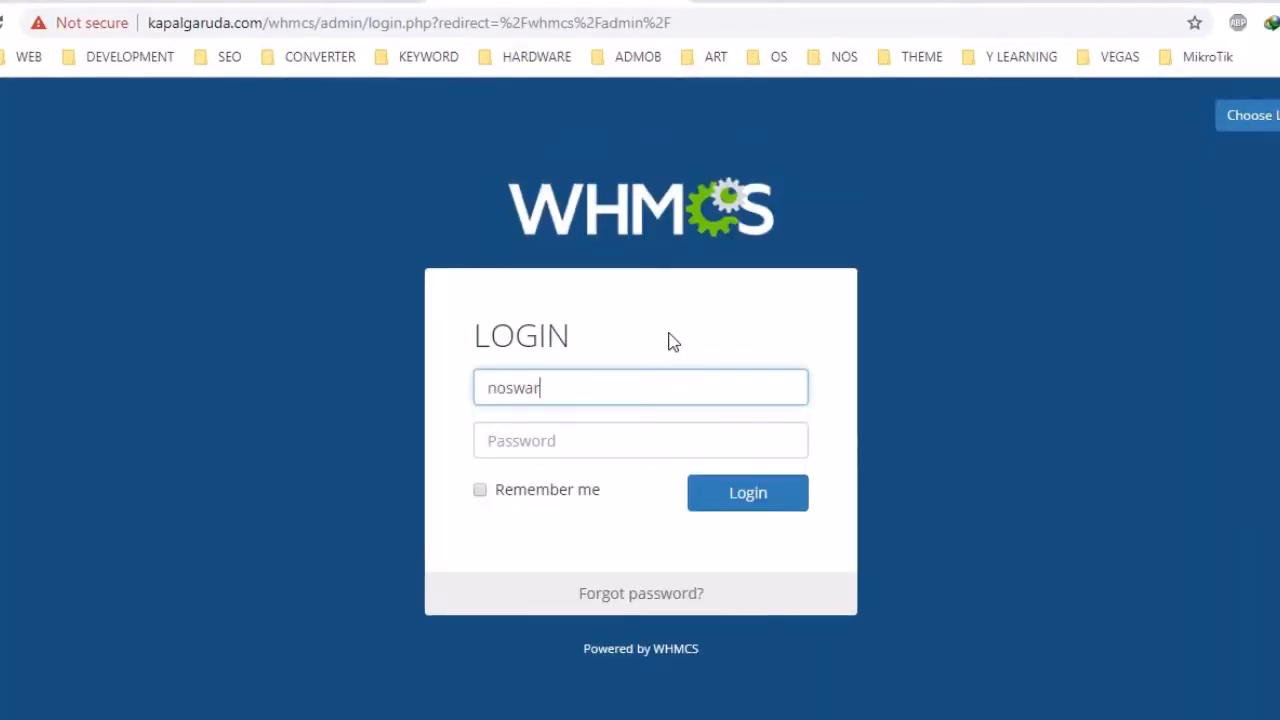
pyautogui.press('Tab')
pyautogui.write('•••••••')
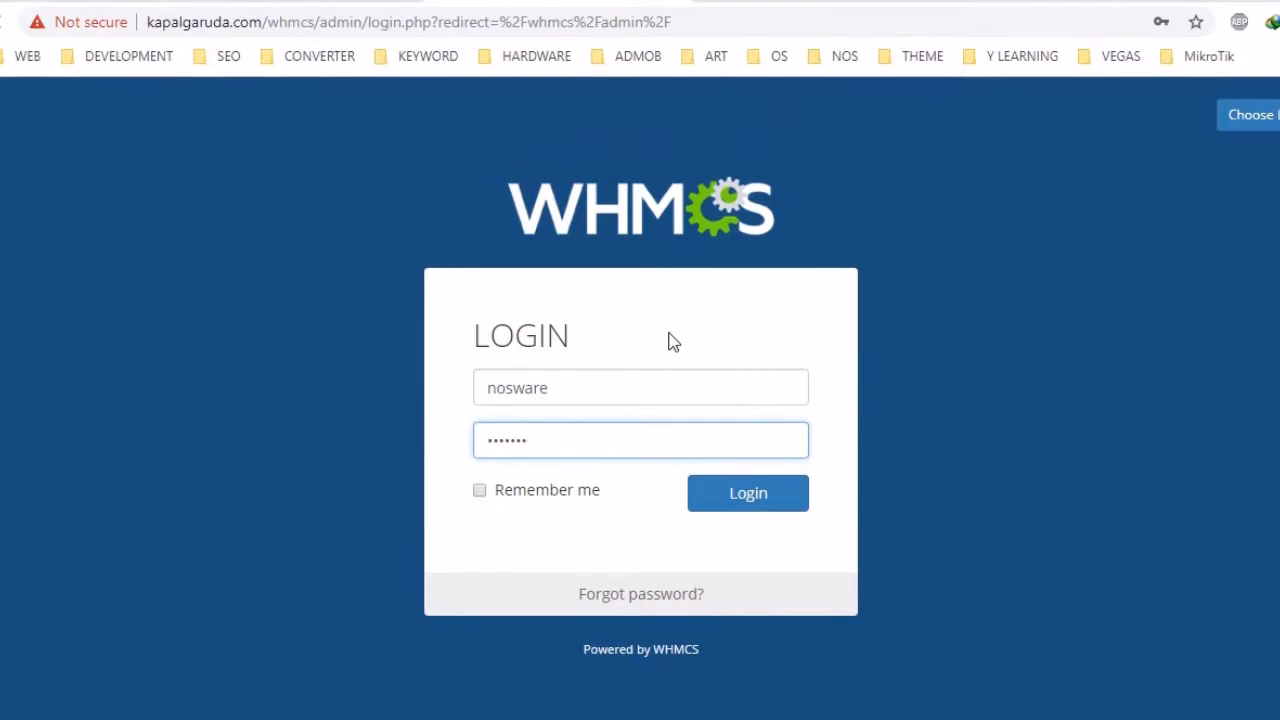
pyautogui.press('Return')
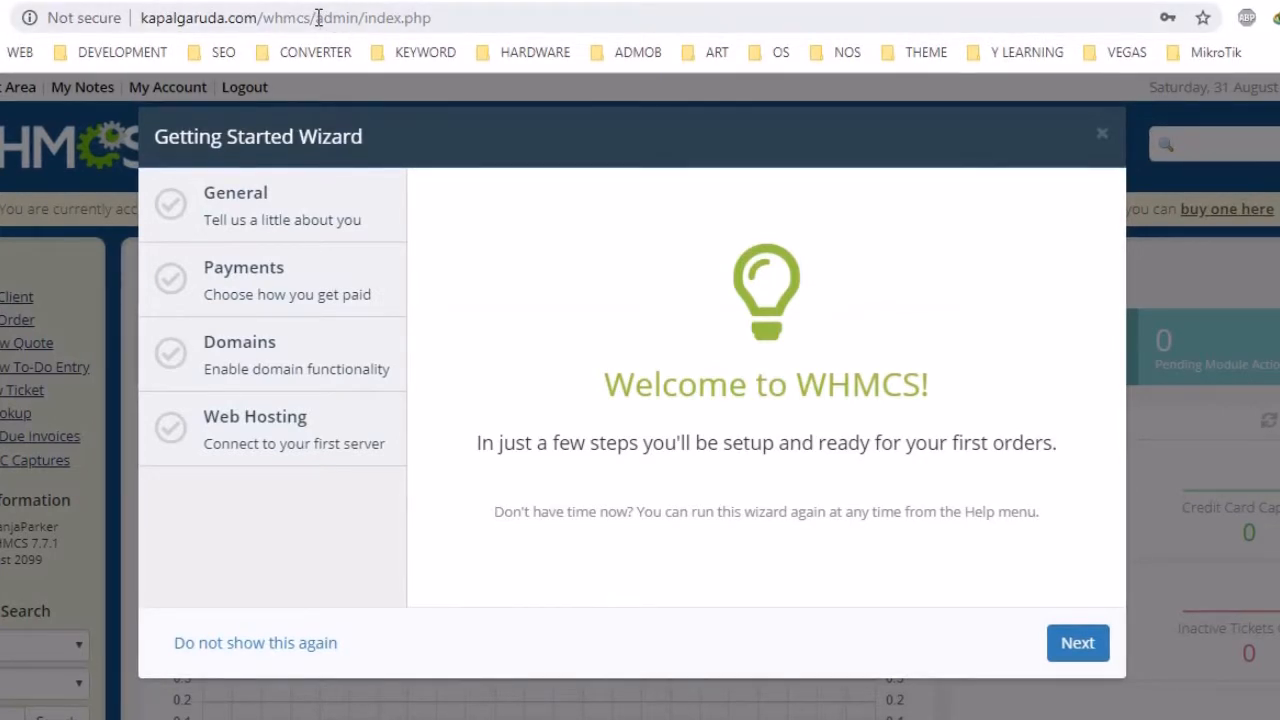
# Copy kapalgaruda.com/whmcs/ and load it in a new tab to view the client area
pyautogui.moveTo(316, 17); pyautogui.dragTo(94, 29)
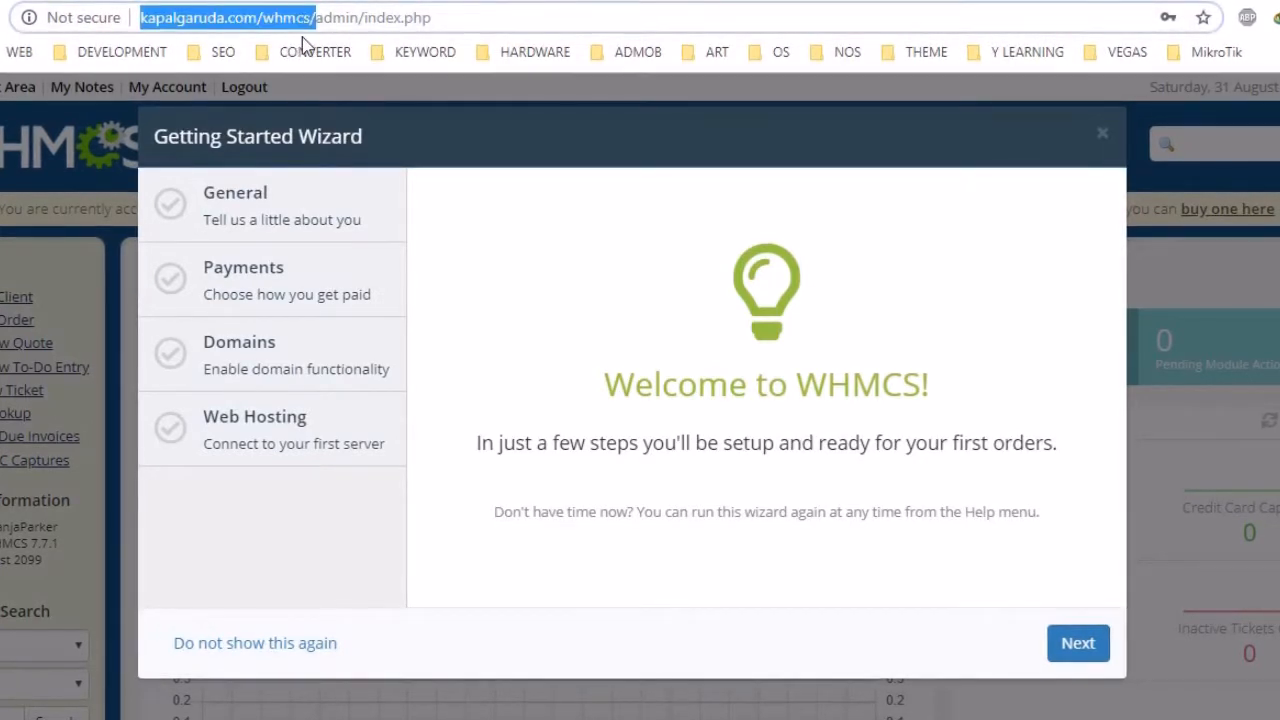
pyautogui.rightClick(280, 14)
pyautogui.click(318, 92)
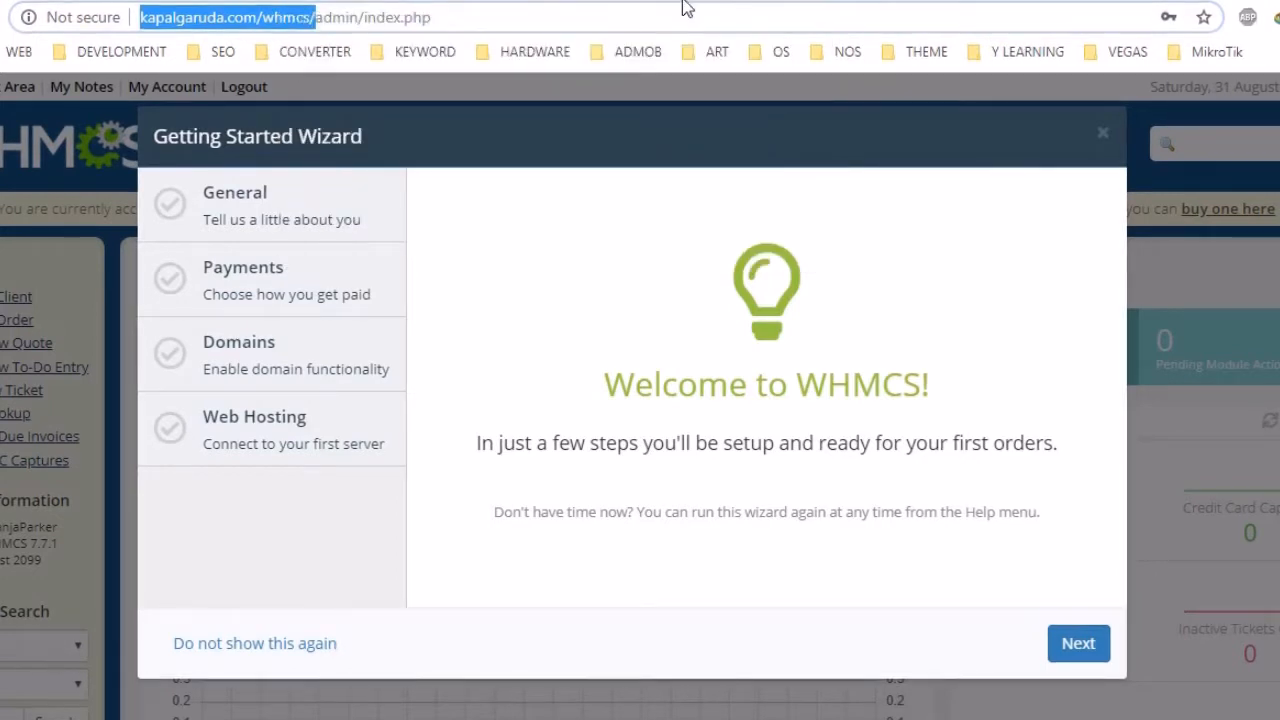
pyautogui.hotkey('ctrl', 't')
pyautogui.rightClick(704, 14)
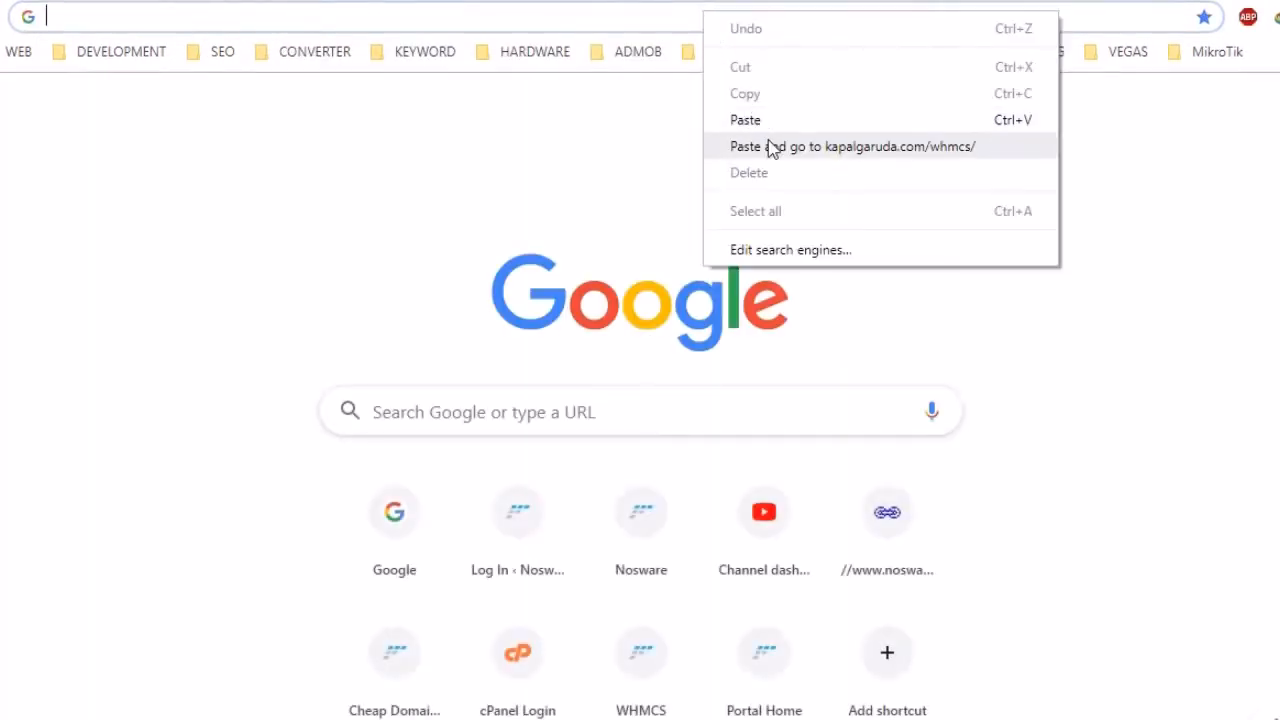
pyautogui.click(770, 148)
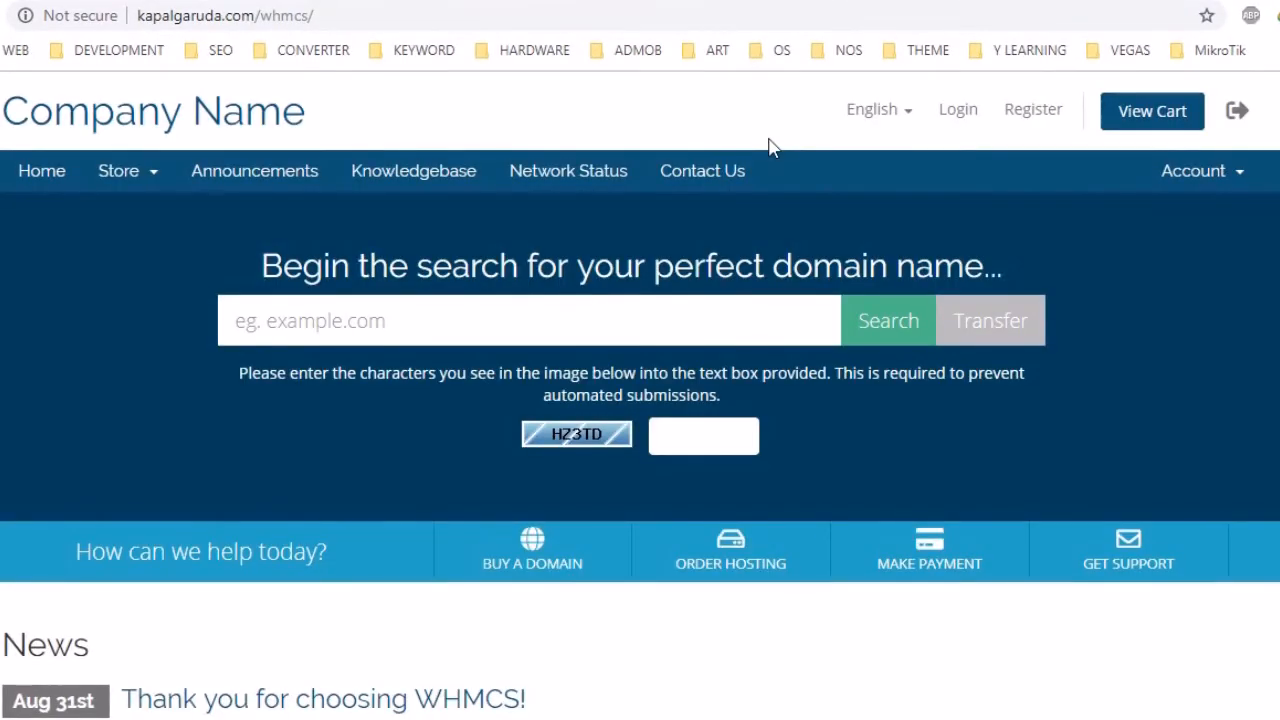
pyautogui.scroll(-4, 770, 147)
pyautogui.scroll(4, 771, 149)
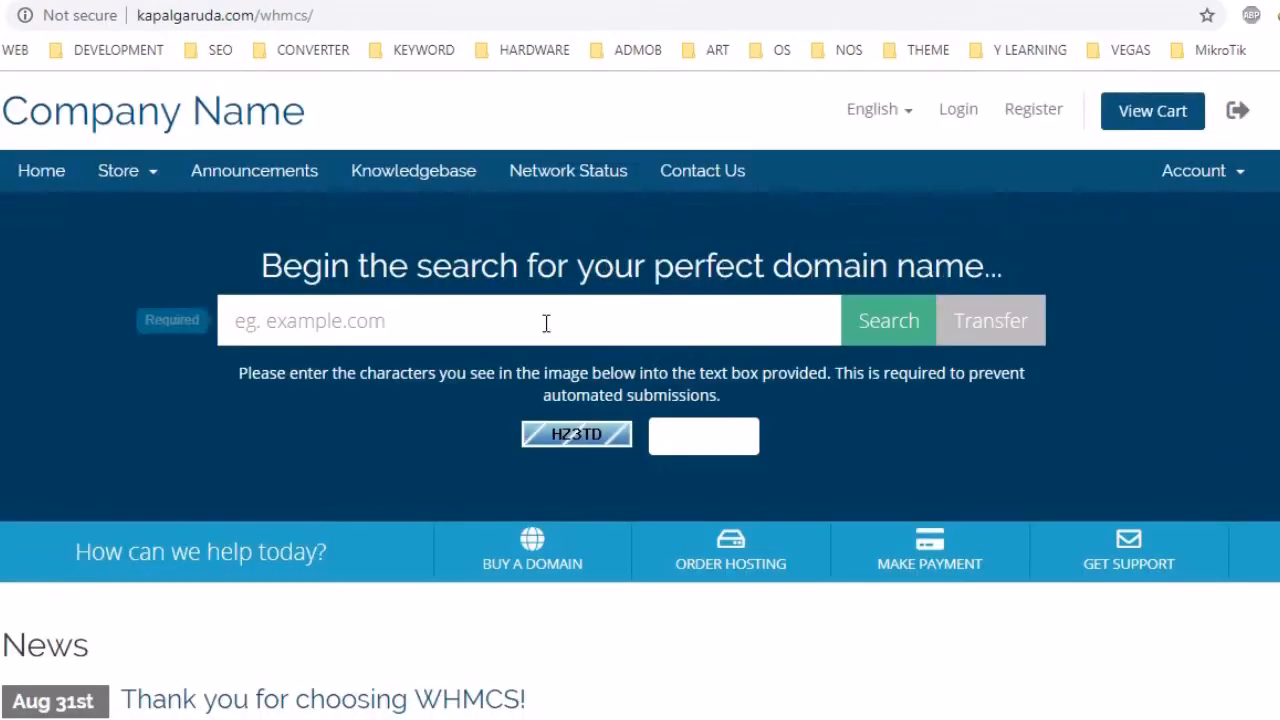